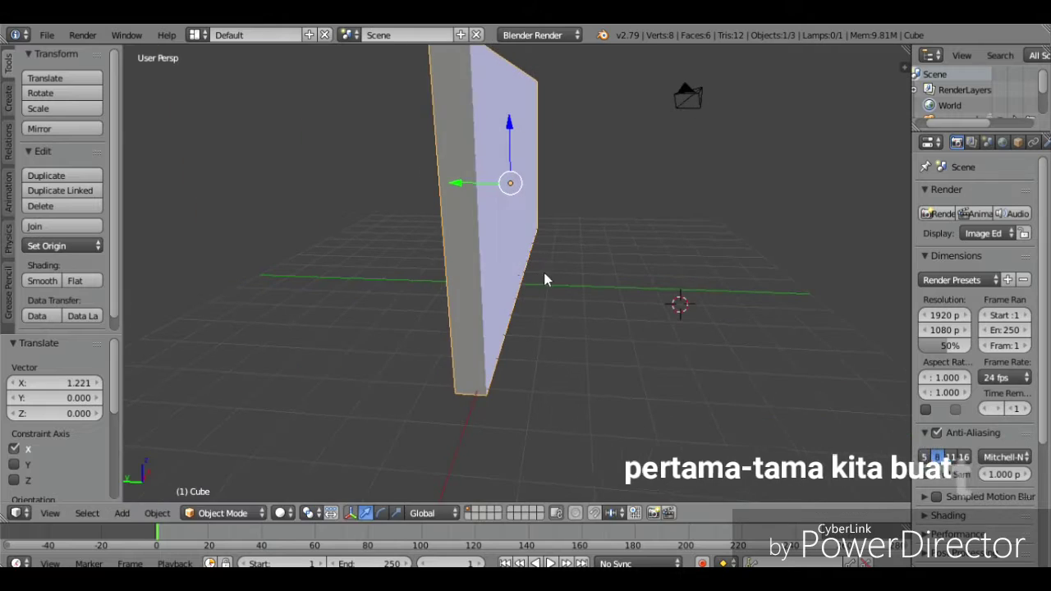
Step: Lower the wall slab by about 0.476 along the Z axis
key(s)
click(538, 260)
key(shift+f)
key(d)
click(517, 273)
drag(572, 211, 572, 231)
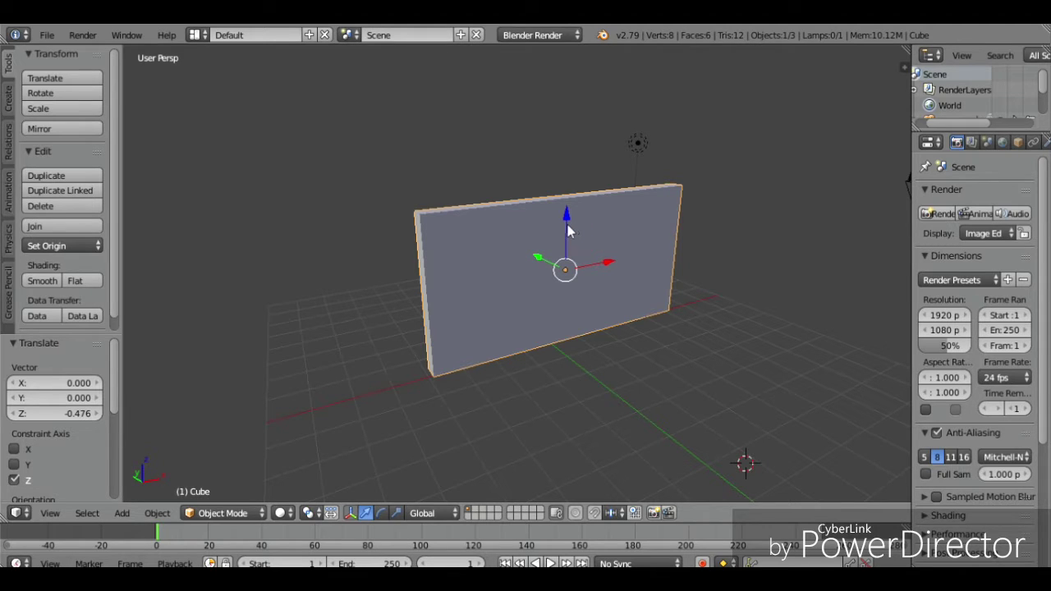
Step: Enter Edit Mode and add a horizontal loop cut close to the wall slab's upper edge
key(Tab)
key(ctrl+r)
click(675, 268)
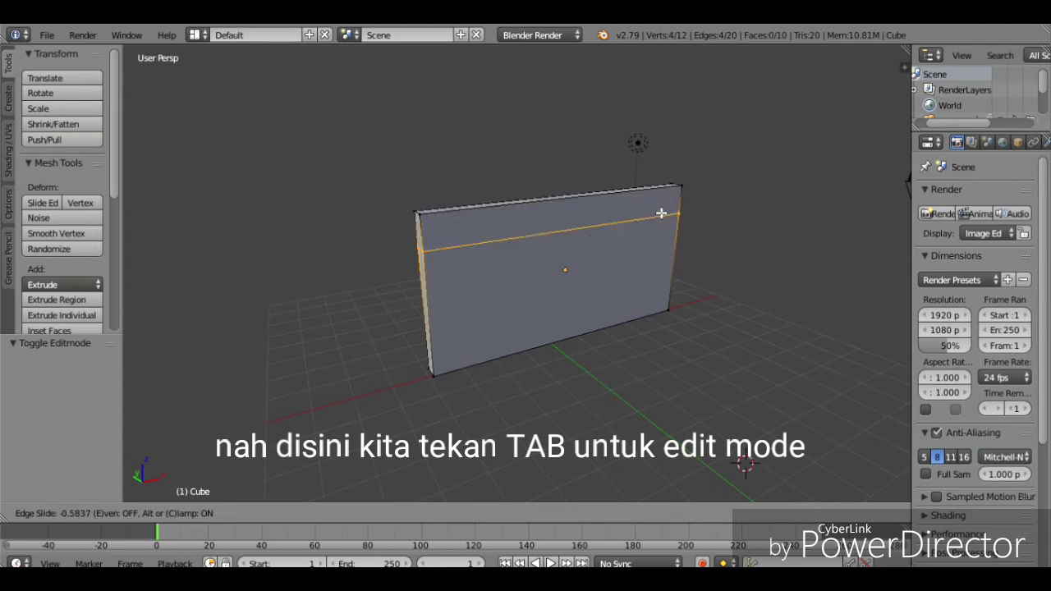
click(678, 218)
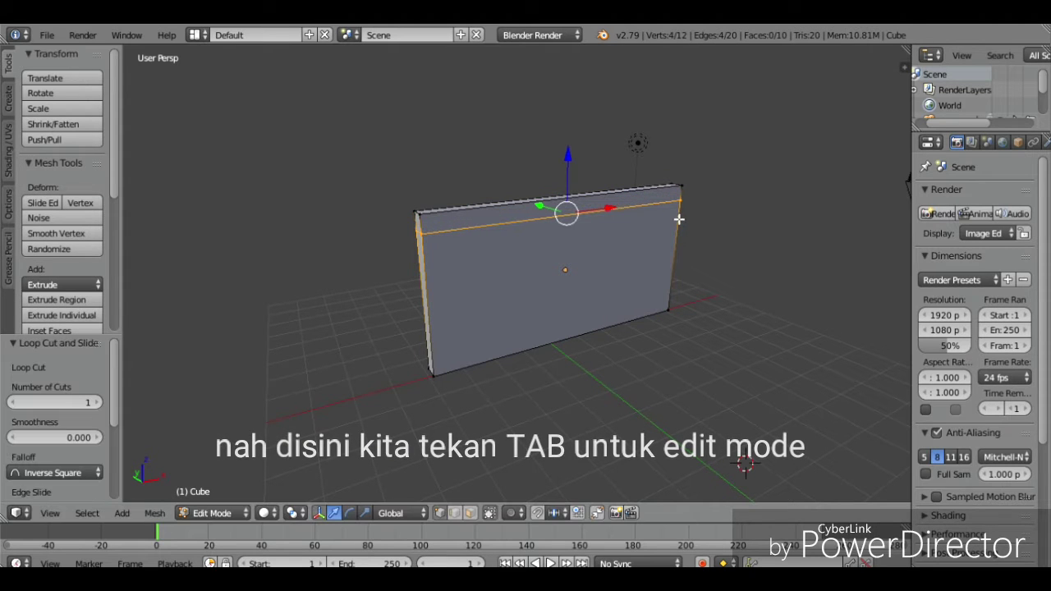
Step: In face select mode, extrude the narrow strip along the top of the wall outward about 3.24 to form the roof
key(ctrl+Tab)
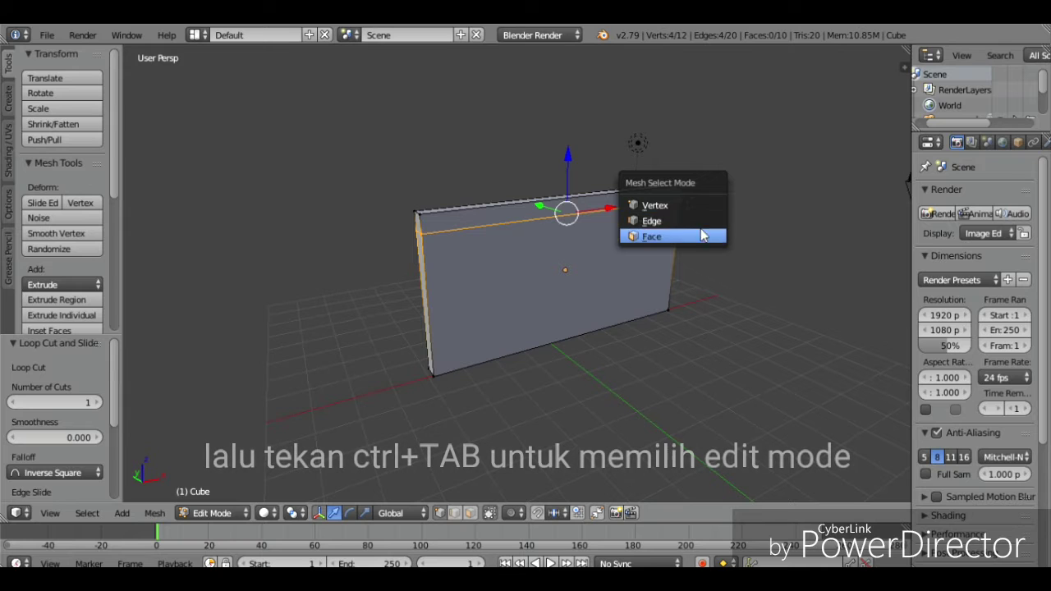
click(704, 237)
key(shift+f)
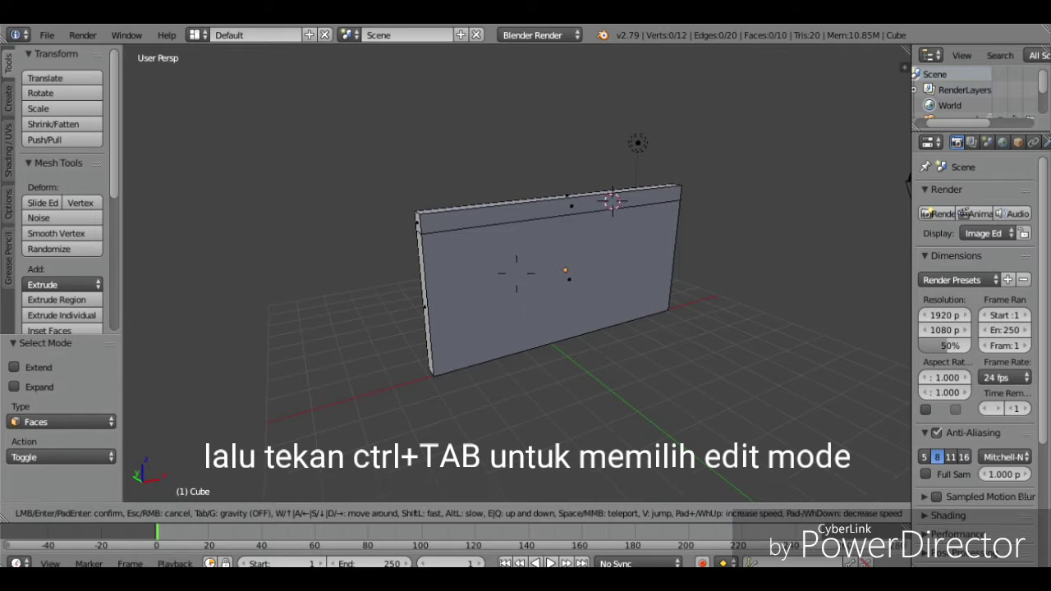
key(w)
click(556, 251)
click(577, 240)
middle_drag(575, 240, 493, 267)
right_click(482, 257)
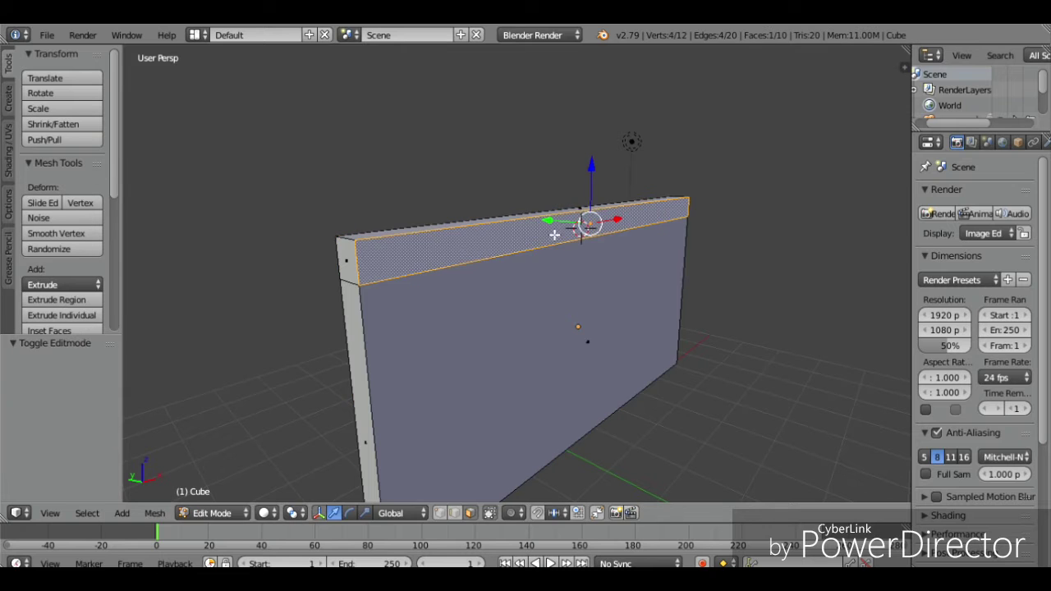
key(shift+f)
key(s)
click(521, 279)
key(e)
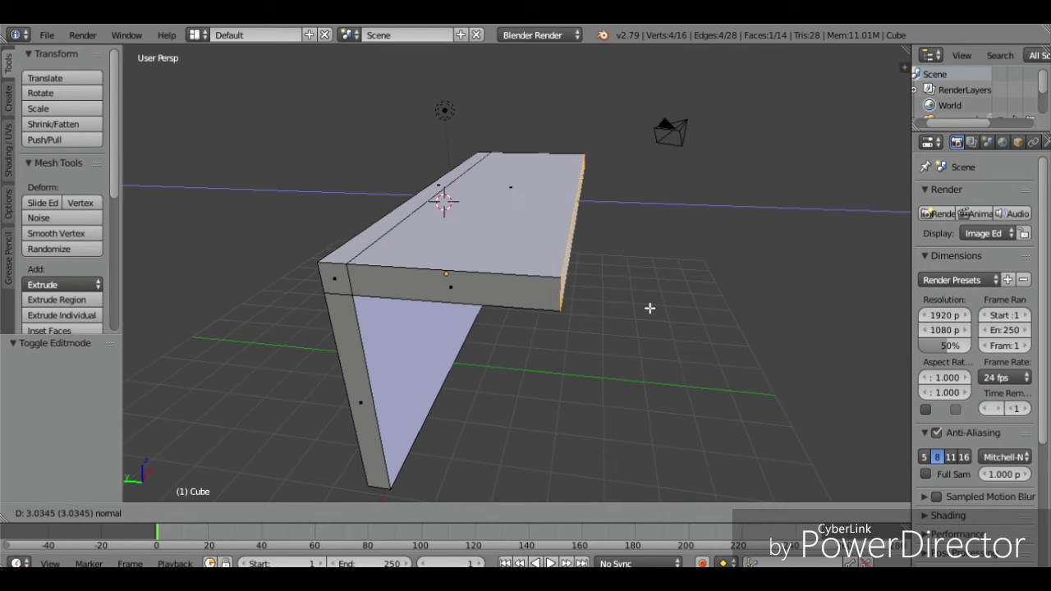
click(659, 308)
Step: Add a vertical loop cut through the wall and roof, close to the wall's far end
key(shift+f)
key(d)
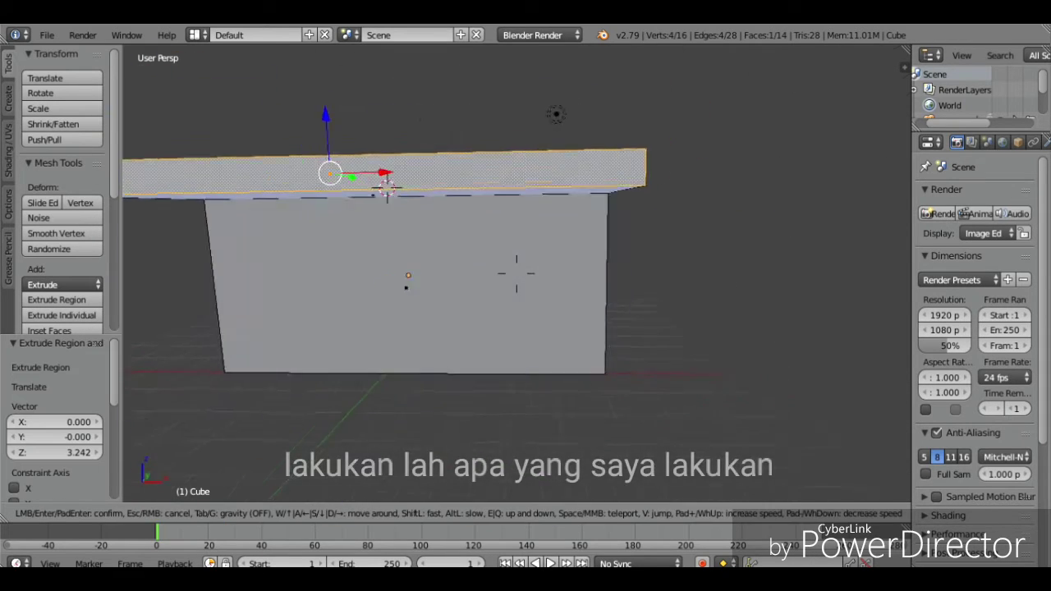
click(517, 274)
key(ctrl+r)
click(456, 256)
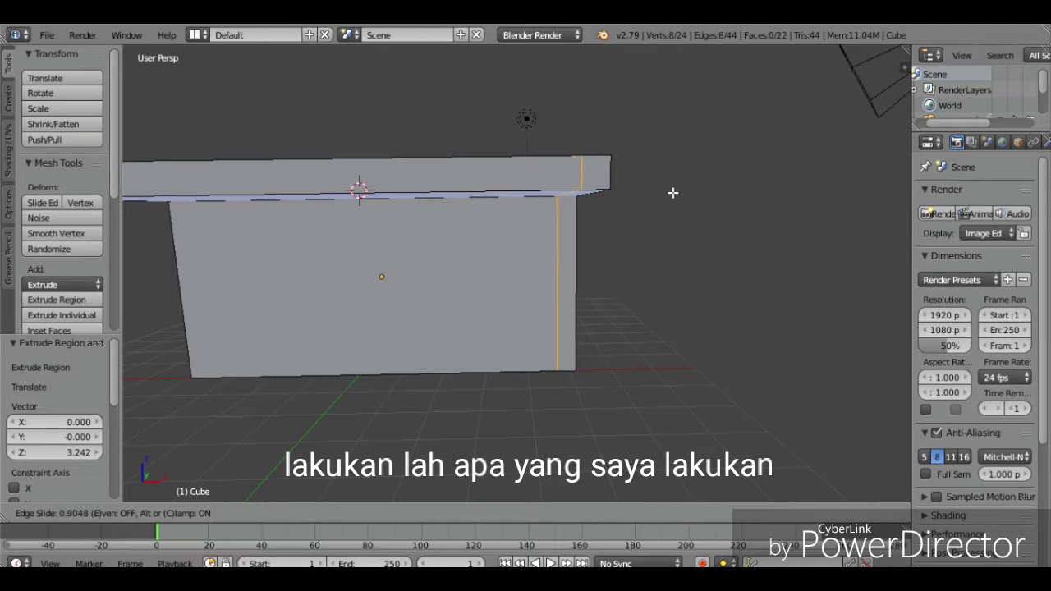
click(671, 193)
Step: Extrude the narrow inner face at the wall's end about 3.264 to build a side wall under the roof
key(ctrl+Tab)
click(573, 231)
right_click(571, 261)
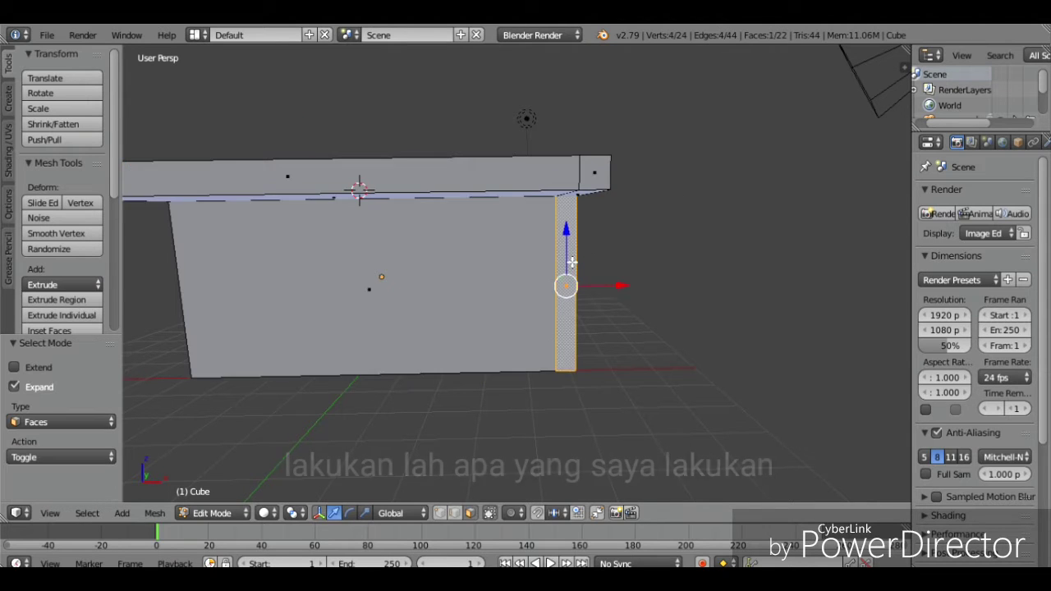
key(shift+f)
click(516, 274)
key(e)
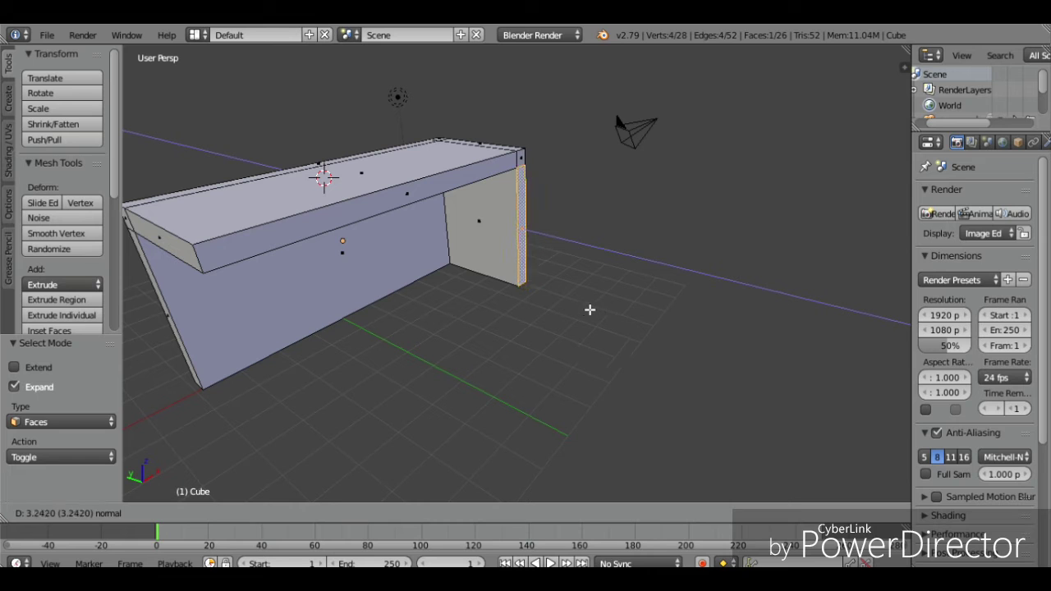
click(591, 311)
Step: Add the roof's front faces to the selected side wall front and move them about -0.661 along Y
key(shift+f)
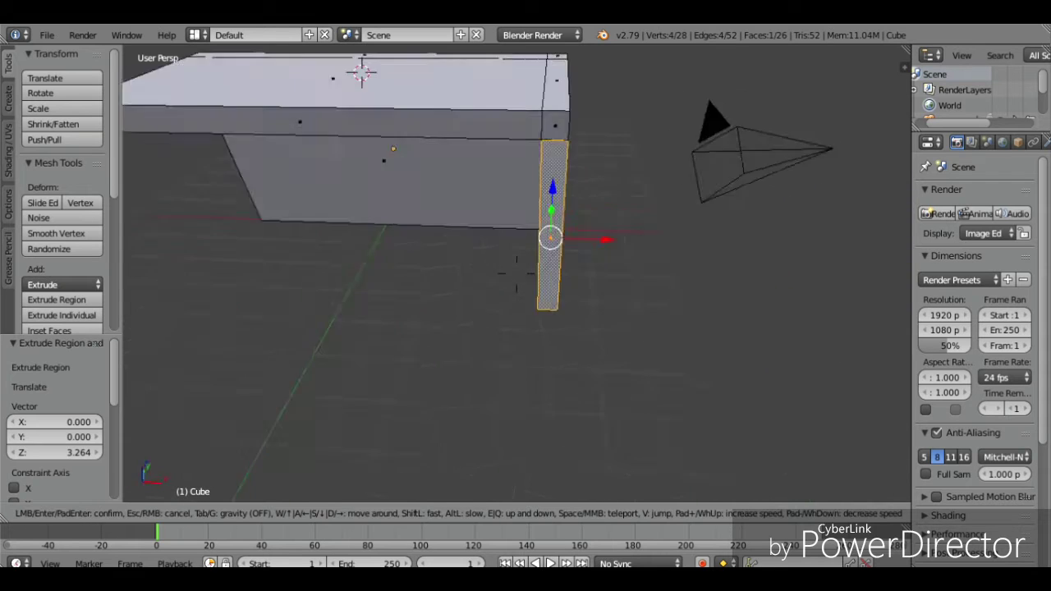
click(674, 227)
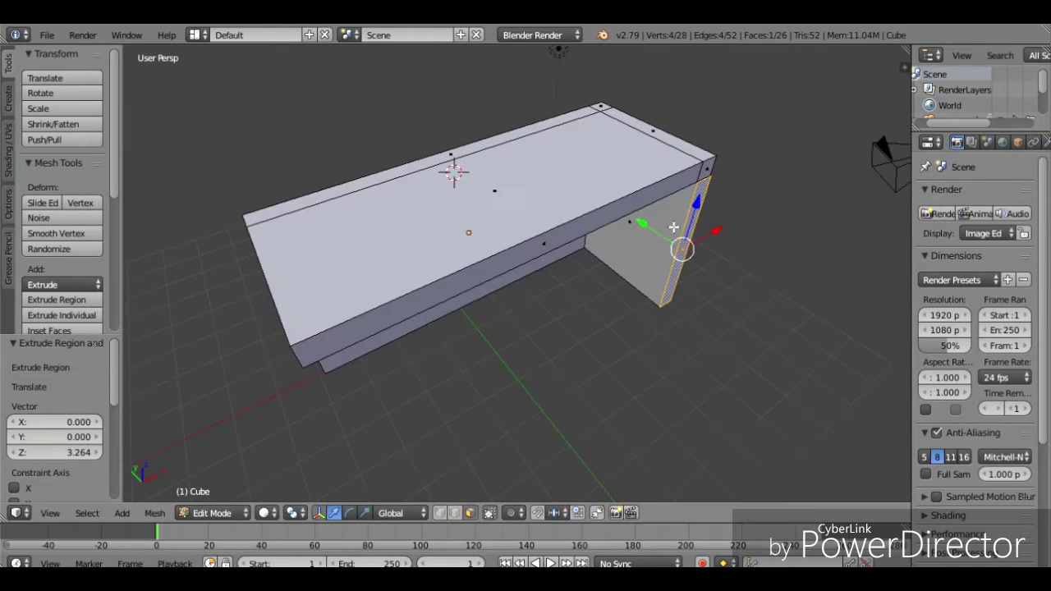
shift+right_click(600, 220)
shift+right_click(594, 221)
shift+right_click(638, 207)
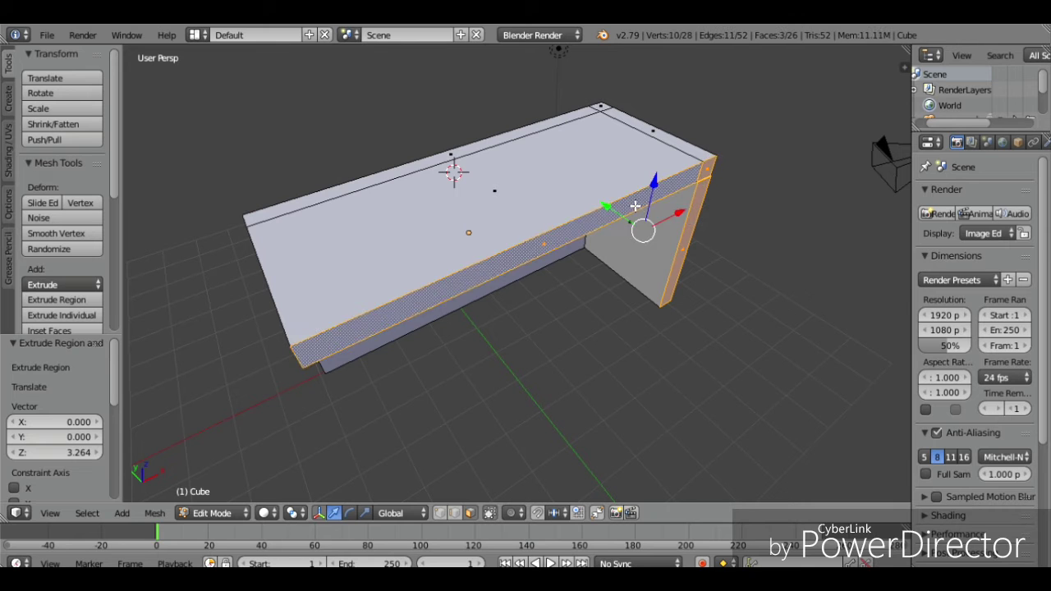
drag(607, 212, 627, 231)
click(627, 231)
Step: Add a horizontal loop cut slightly below the walls' mid-height and a vertical one near the side wall's front edge
key(shift+f)
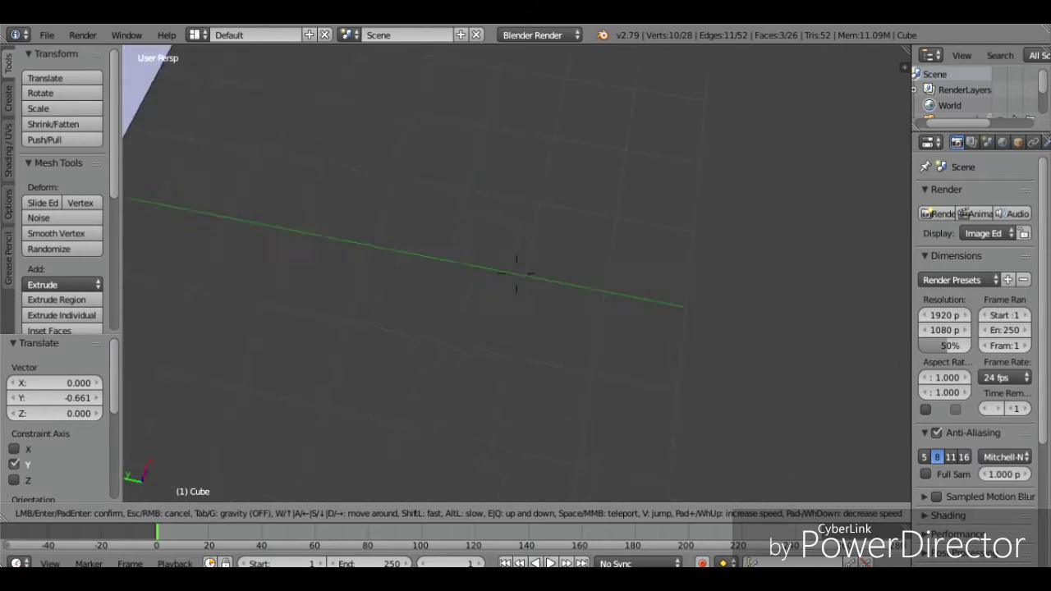
click(522, 279)
key(ctrl+r)
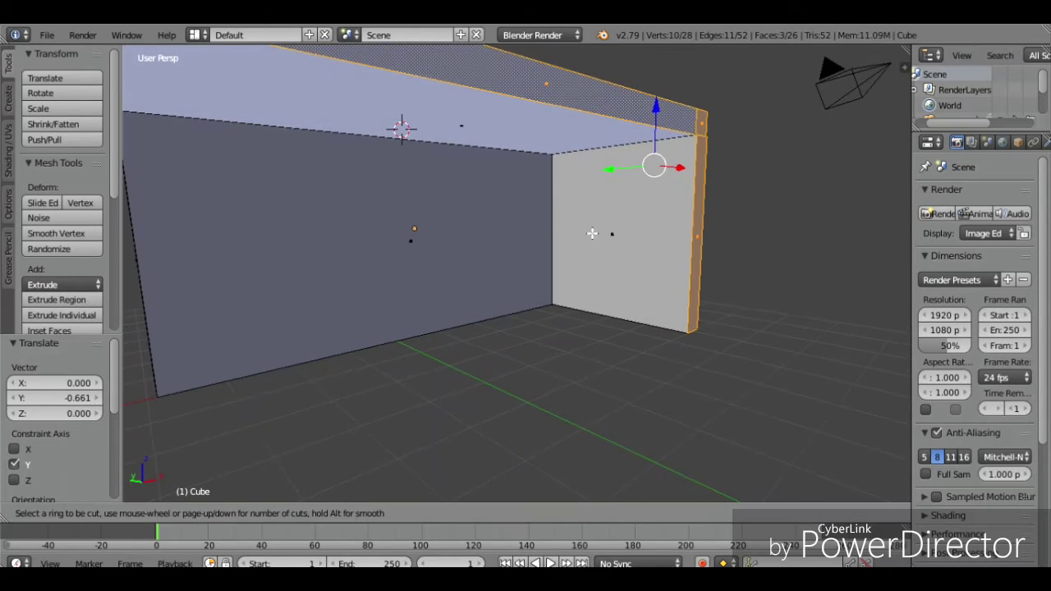
click(674, 252)
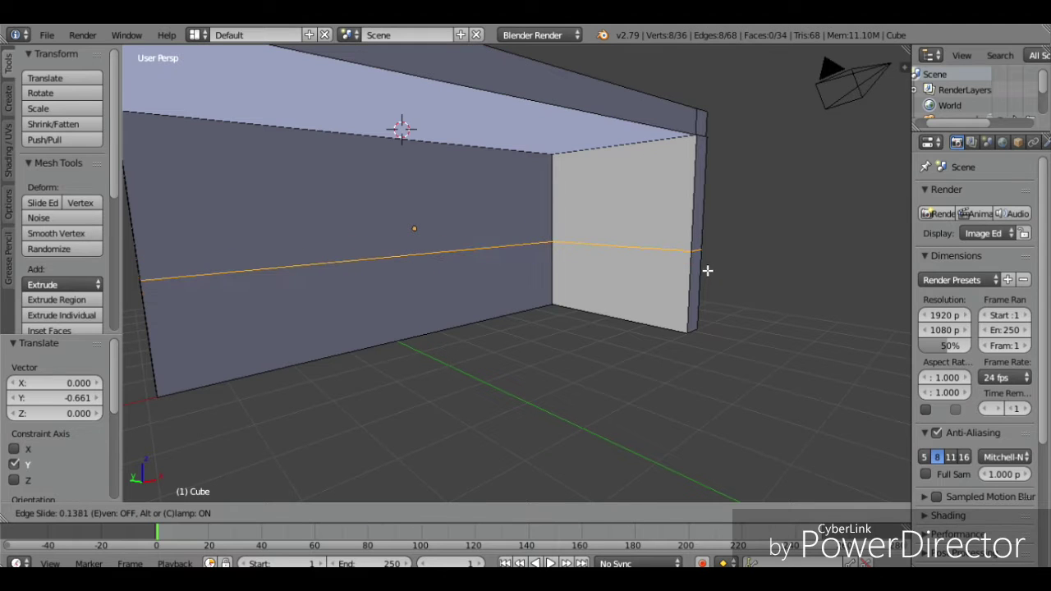
click(707, 270)
key(ctrl+r)
click(599, 177)
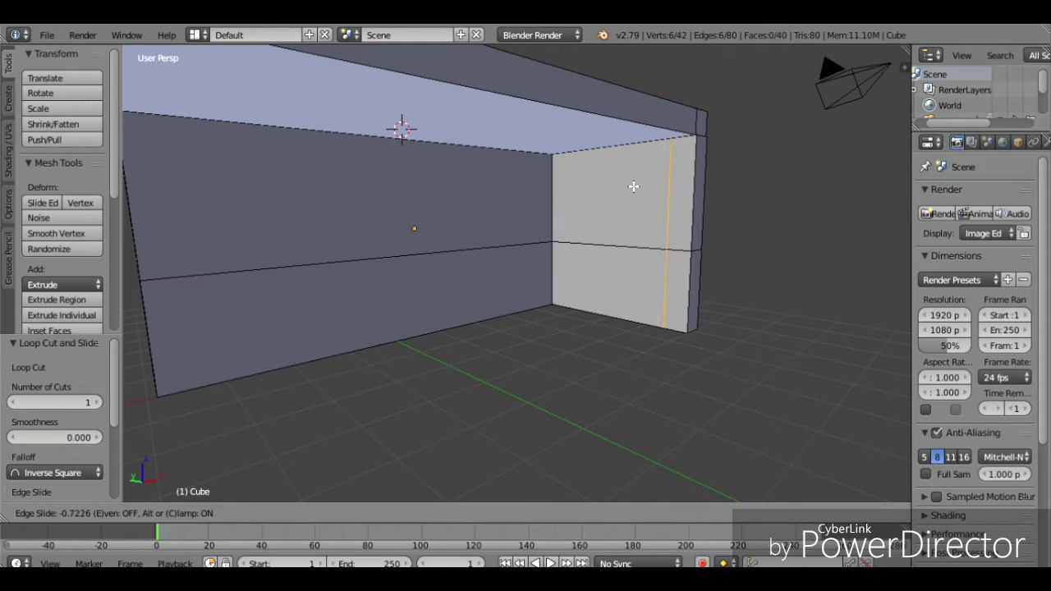
click(634, 187)
Step: Extrude the lower front face on the side wall's inner side along the building's length to form a low front wall
key(shift+f)
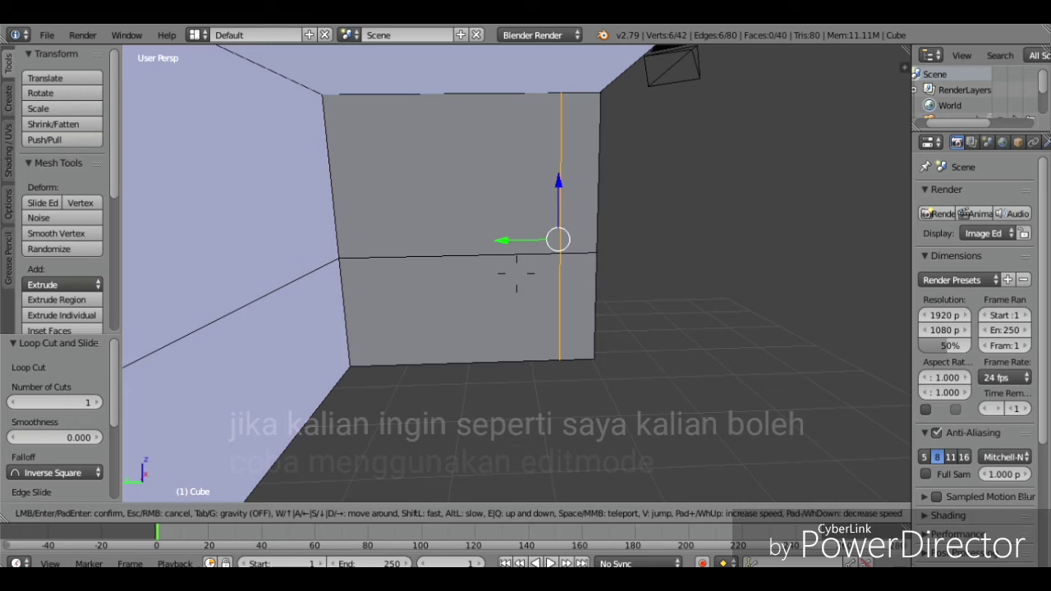
click(516, 273)
key(ctrl+Tab)
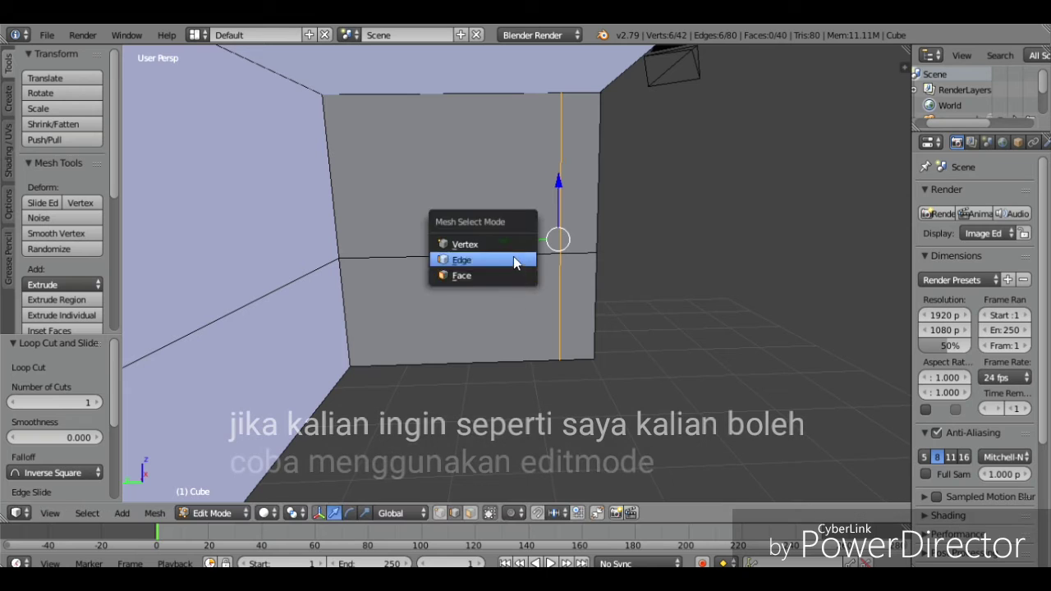
right_click(584, 301)
key(ctrl+Tab)
click(575, 306)
right_click(581, 305)
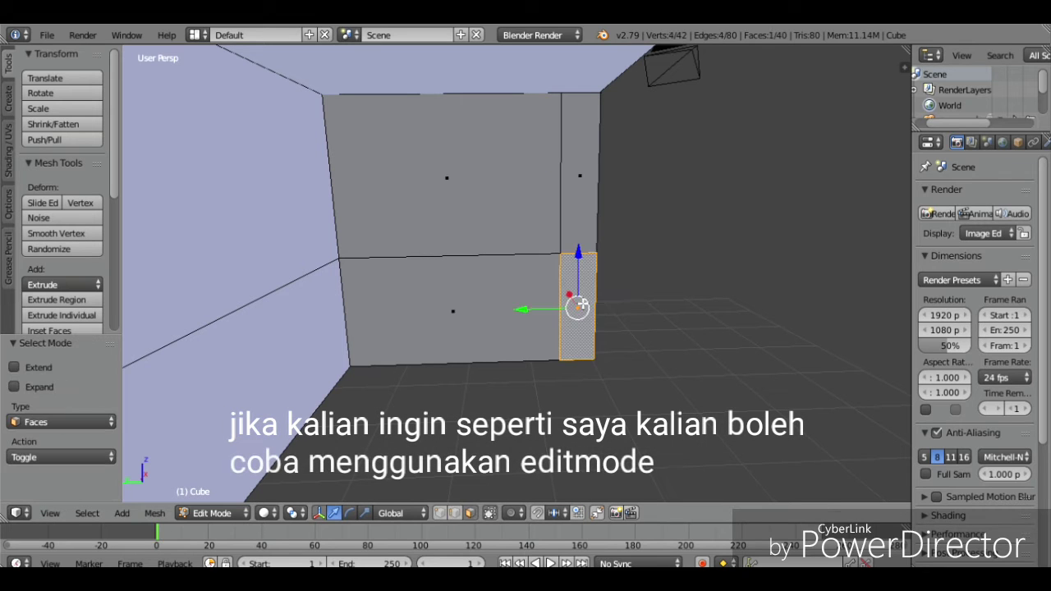
key(shift+f)
key(s)
click(516, 272)
key(e)
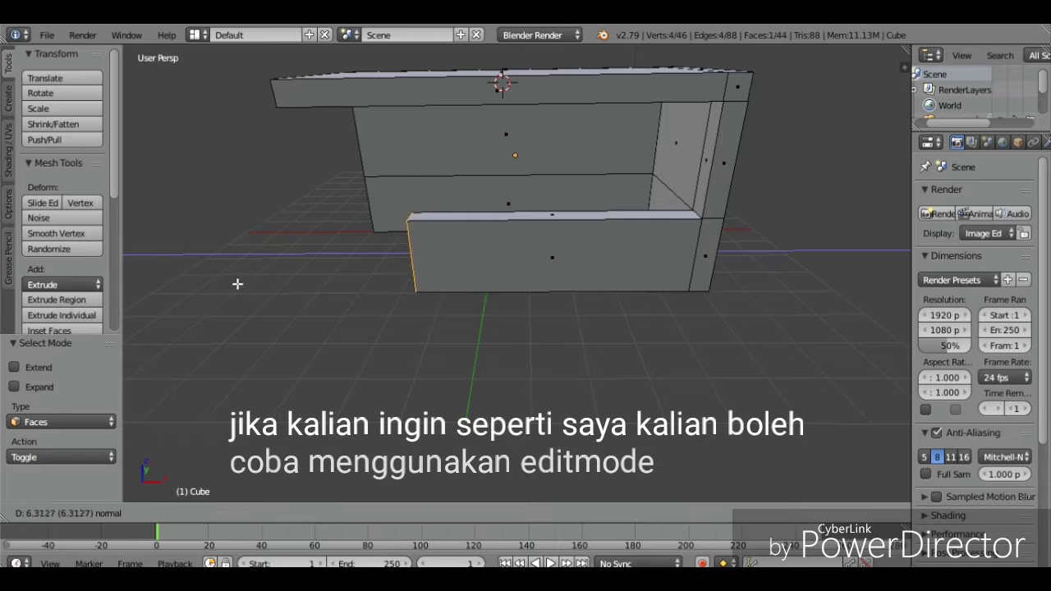
click(200, 287)
Step: Leave Edit Mode and examine the building's walls, roof and low front wall from several sides
key(shift+f)
key(a)
click(516, 273)
key(Tab)
key(shift+f)
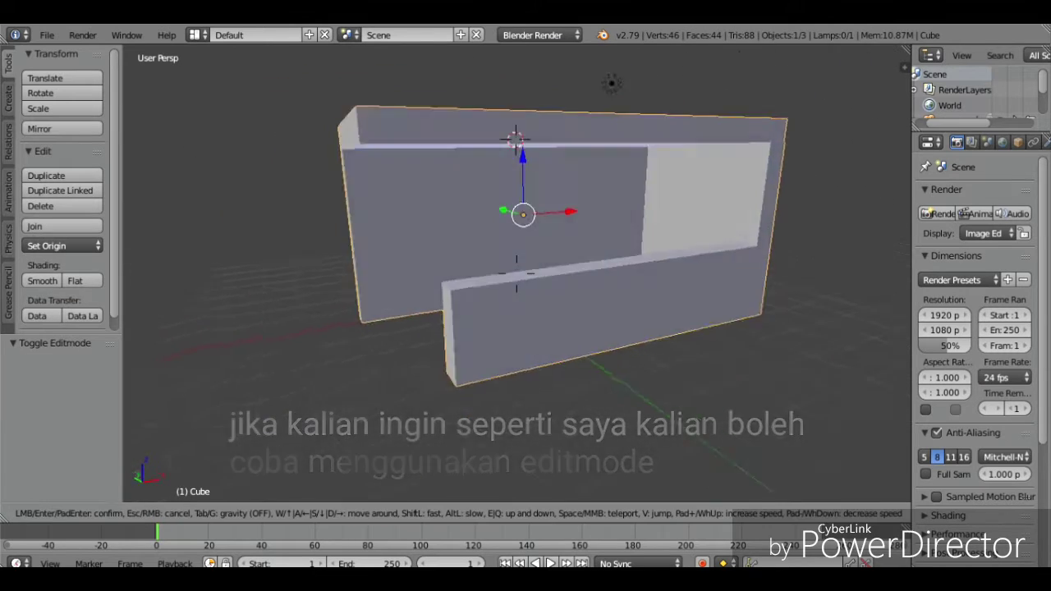
key(a)
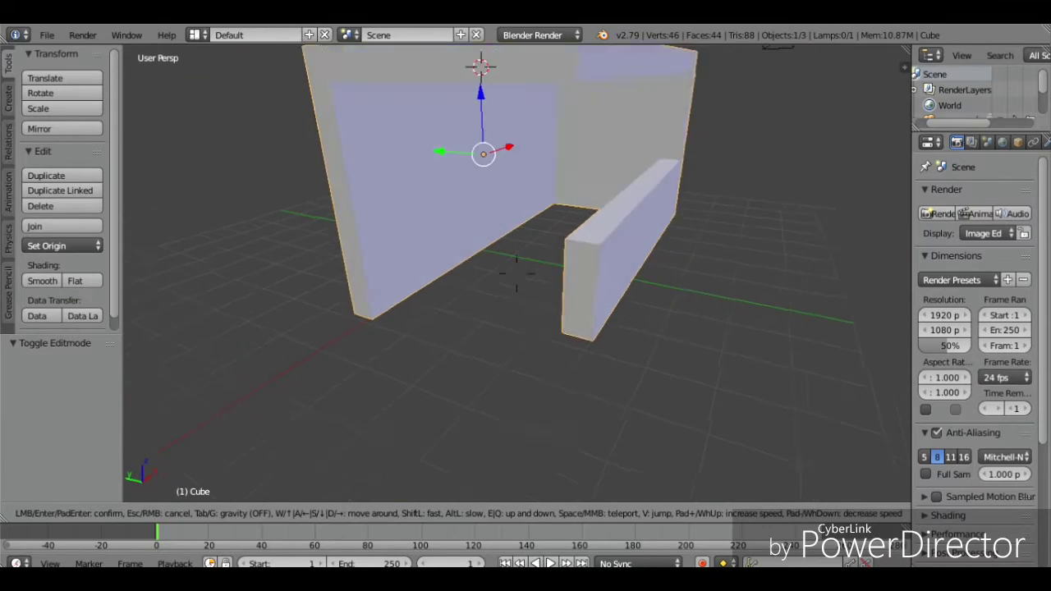
click(517, 278)
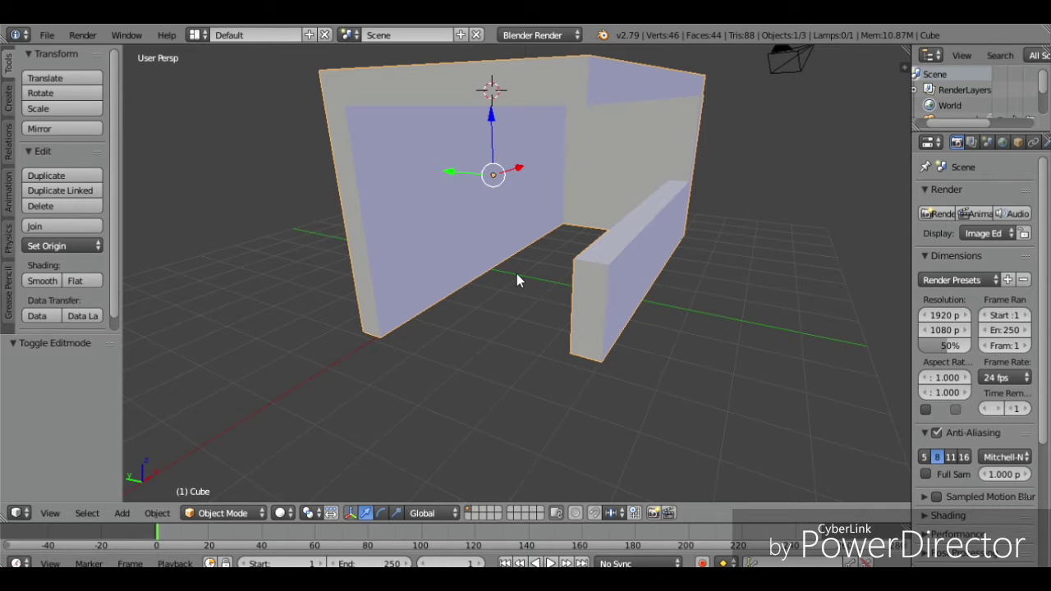
key(shift+f)
key(s)
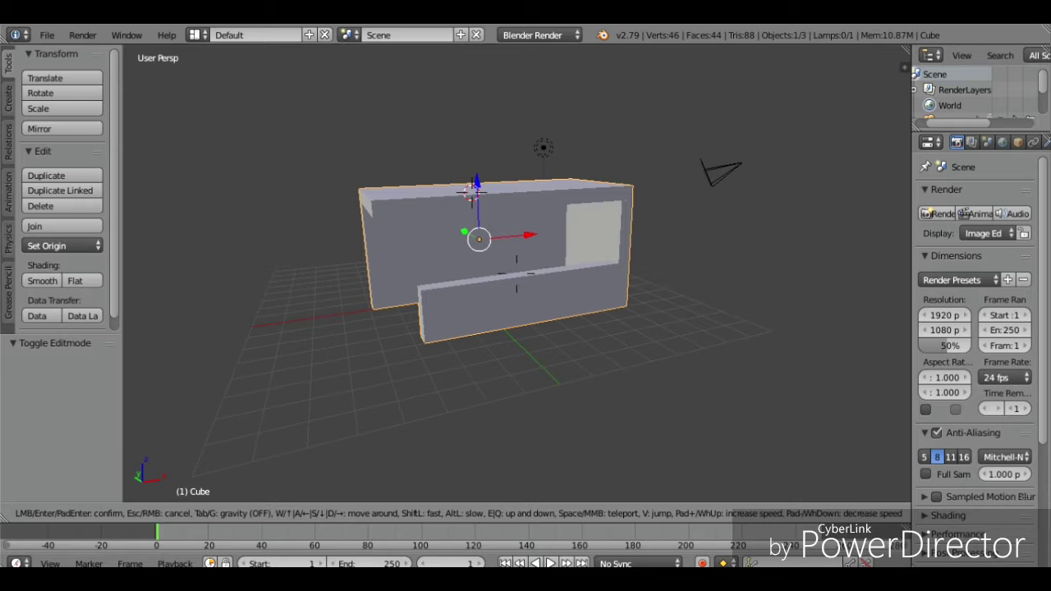
key(w)
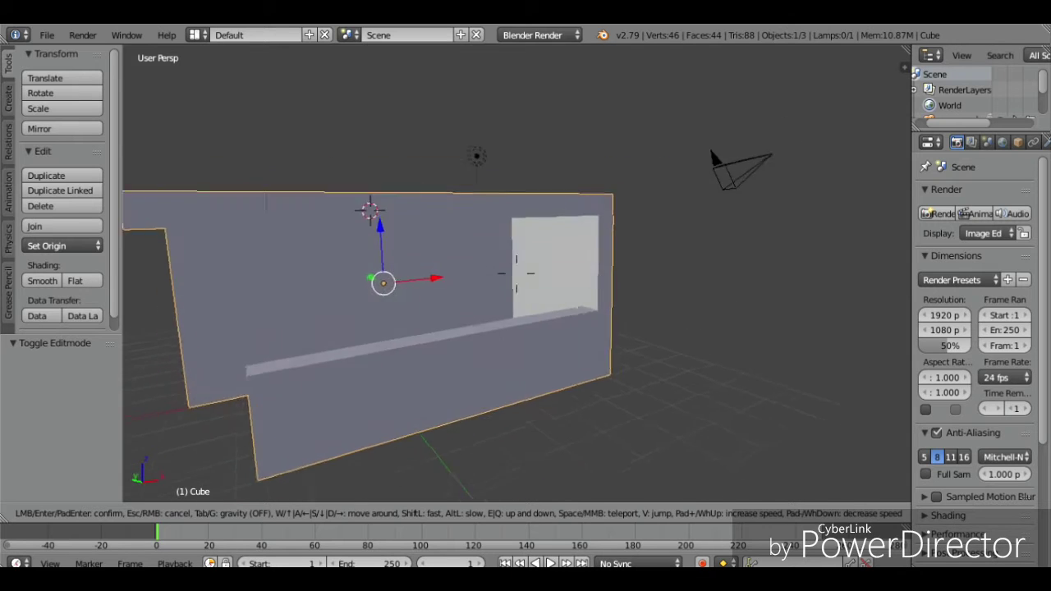
key(Return)
Step: In Edit Mode, select the four front faces along the roof edge, its corner and the side wall's upper and lower ends
key(Tab)
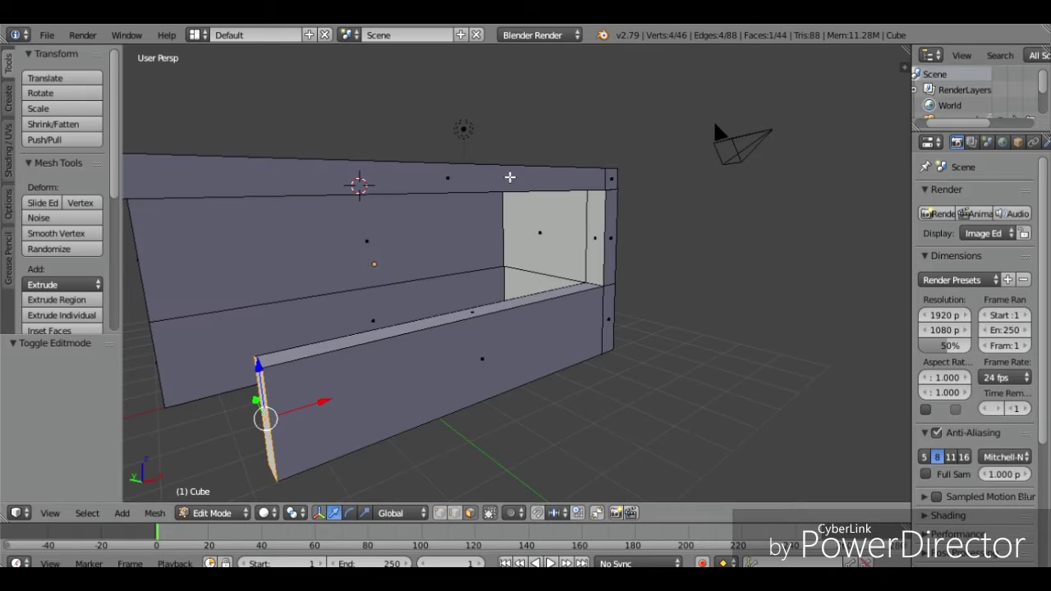
right_click(529, 178)
shift+right_click(618, 181)
shift+right_click(622, 220)
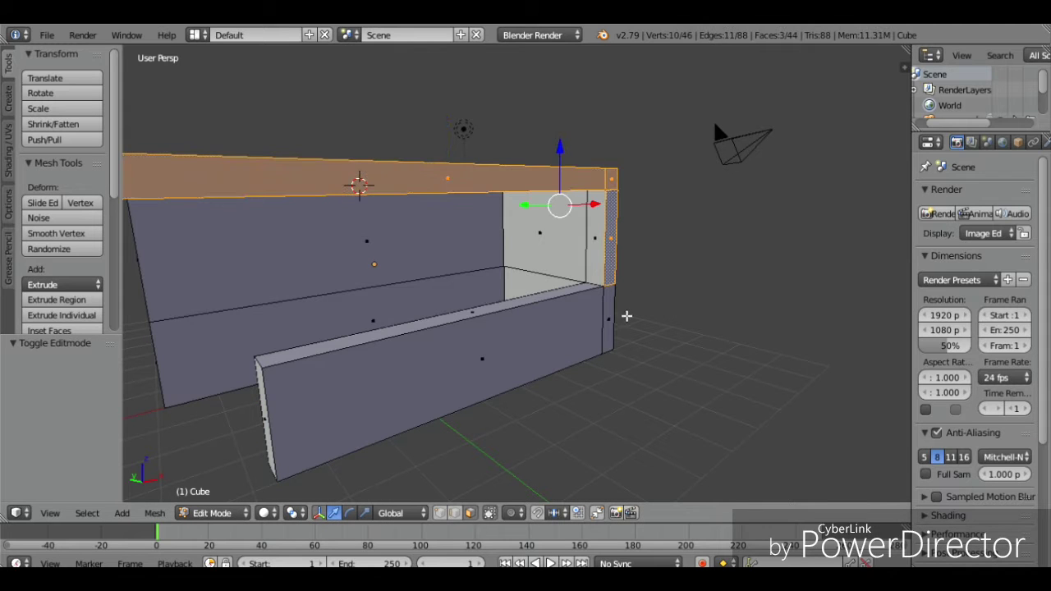
shift+right_click(626, 316)
key(shift+f)
key(a)
key(w)
click(522, 280)
key(e)
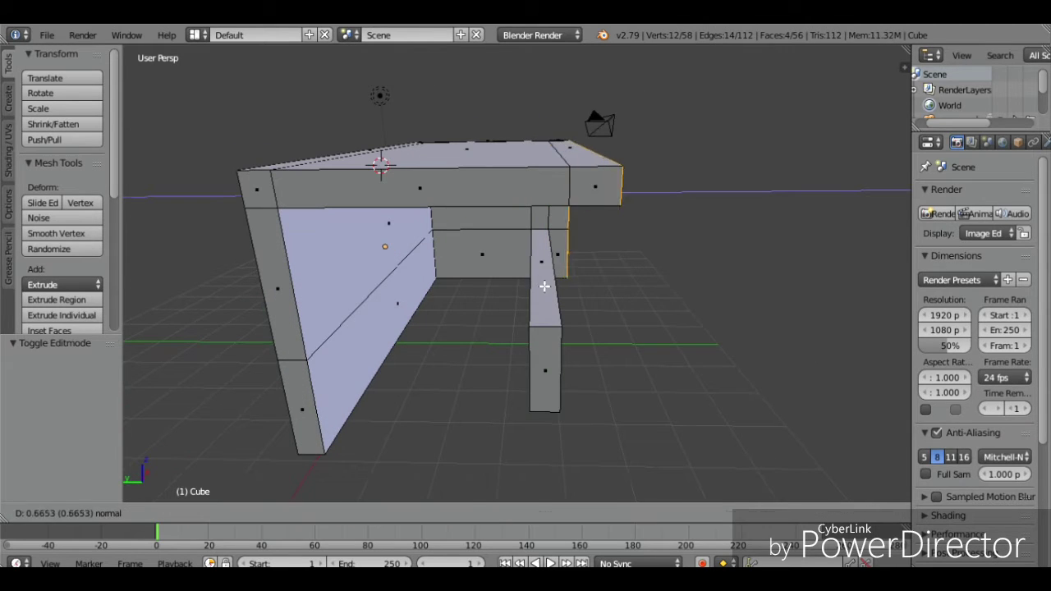
right_click(520, 279)
key(shift+f)
key(d)
click(522, 279)
key(f)
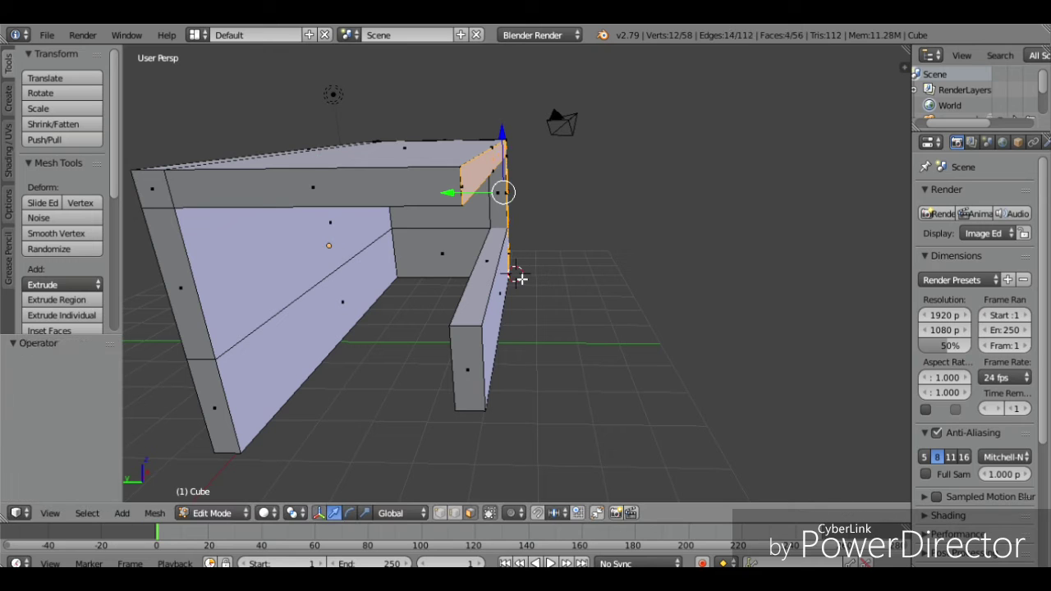
key(z)
key(z)
Step: Extrude the four selected front faces outward about 0.389 and return to Object Mode
key(e)
click(581, 287)
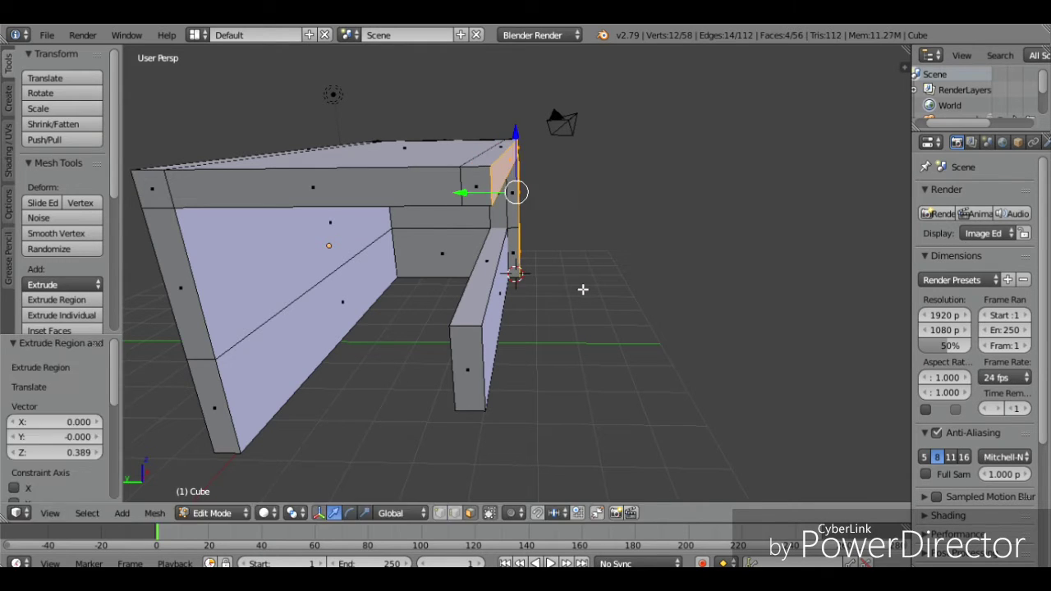
key(Tab)
Step: Move the extruded front faces of the roof and side wall further outward along Y, and return to Object Mode
key(shift+f)
key(w)
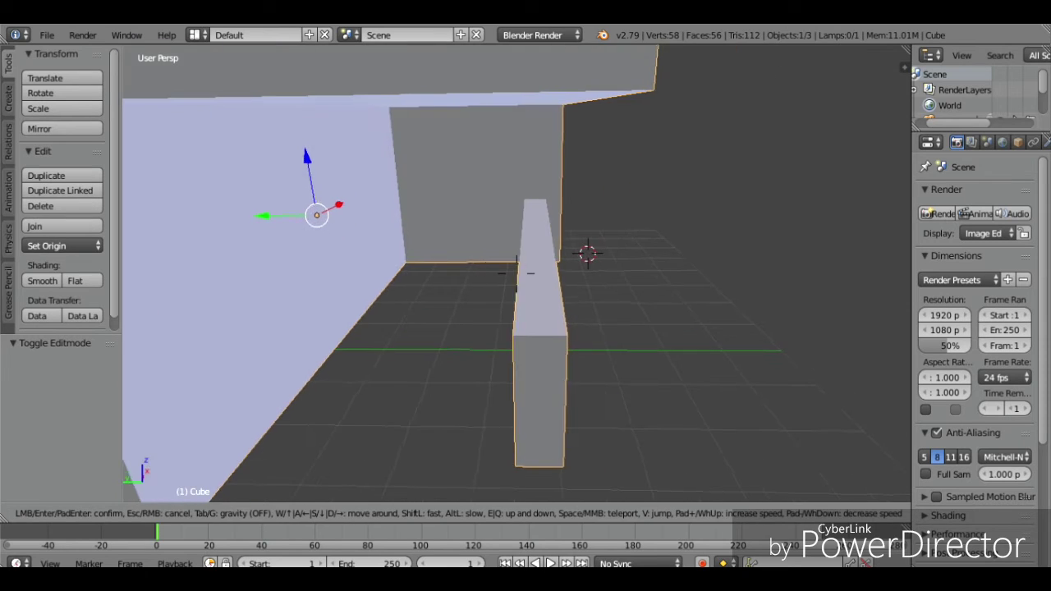
click(516, 271)
key(Tab)
drag(498, 159, 538, 169)
key(Tab)
key(shift+f)
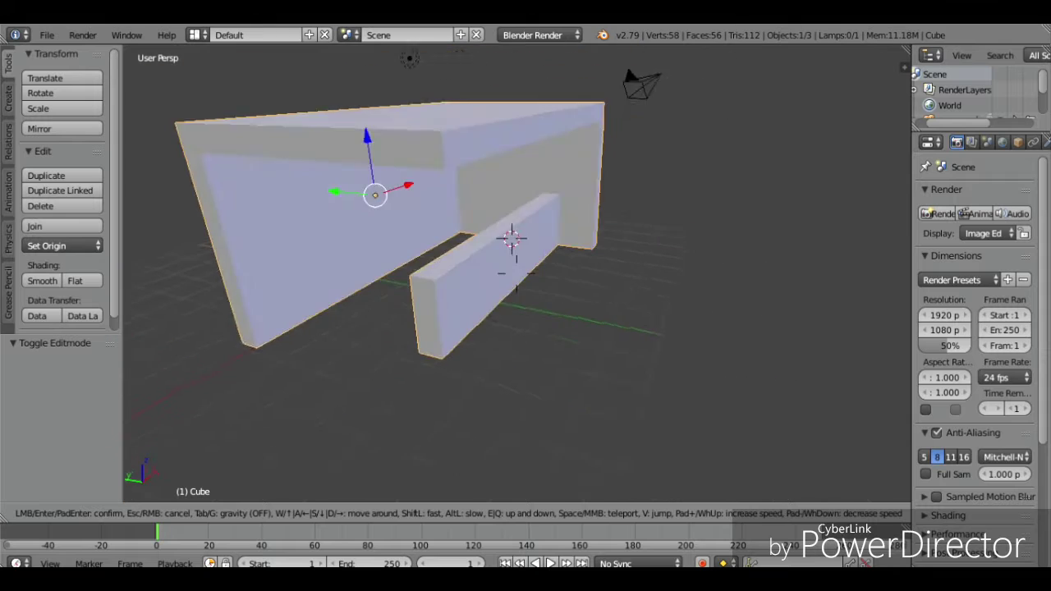
key(w)
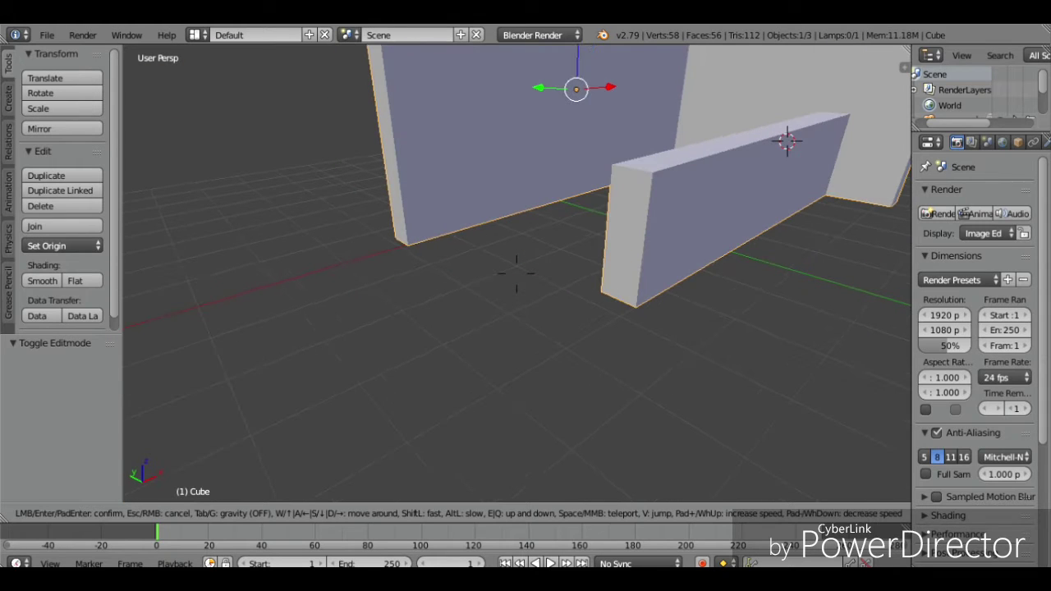
Step: Add a cylinder mesh in front of the building near the low front wall
click(640, 228)
key(shift+f)
key(s)
click(562, 228)
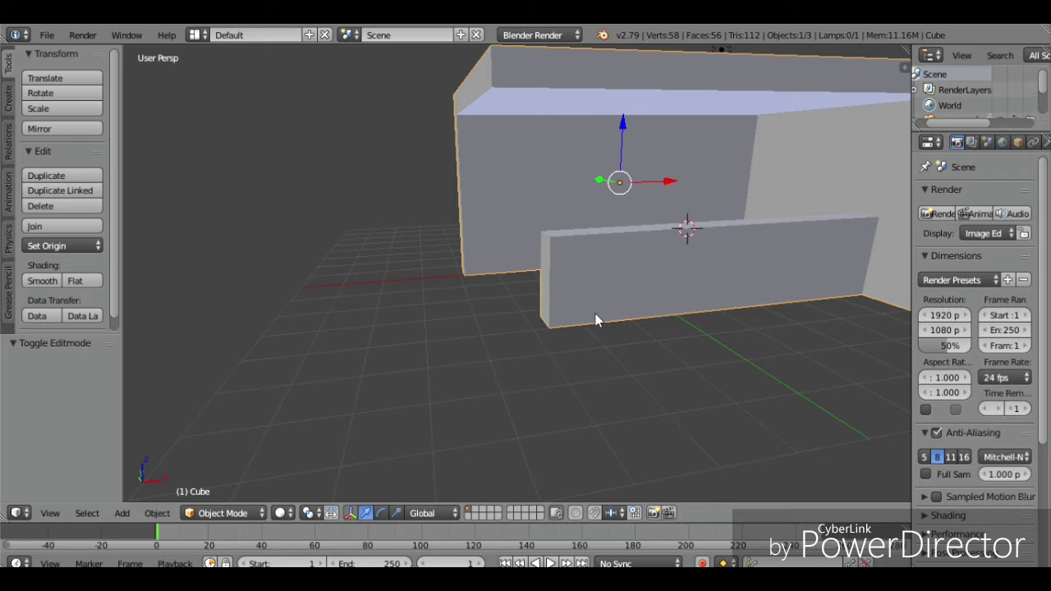
key(ctrl+Tab)
key(ctrl+Tab)
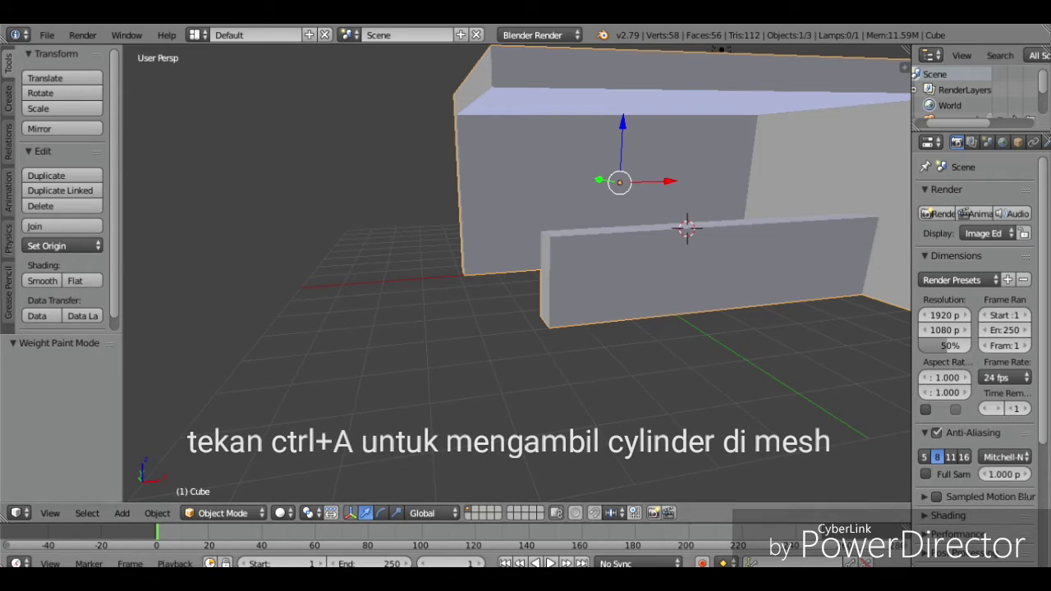
key(ctrl+a)
key(shift+a)
mouse_move(490, 292)
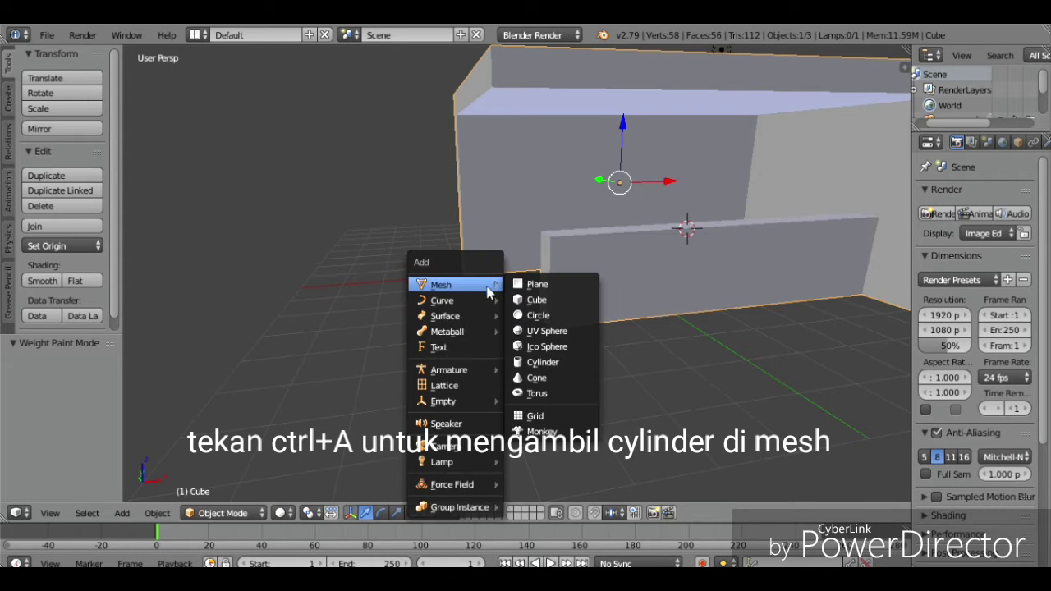
click(546, 366)
Step: Scale the cylinder down uniformly to 0.163
key(shift+f)
key(s)
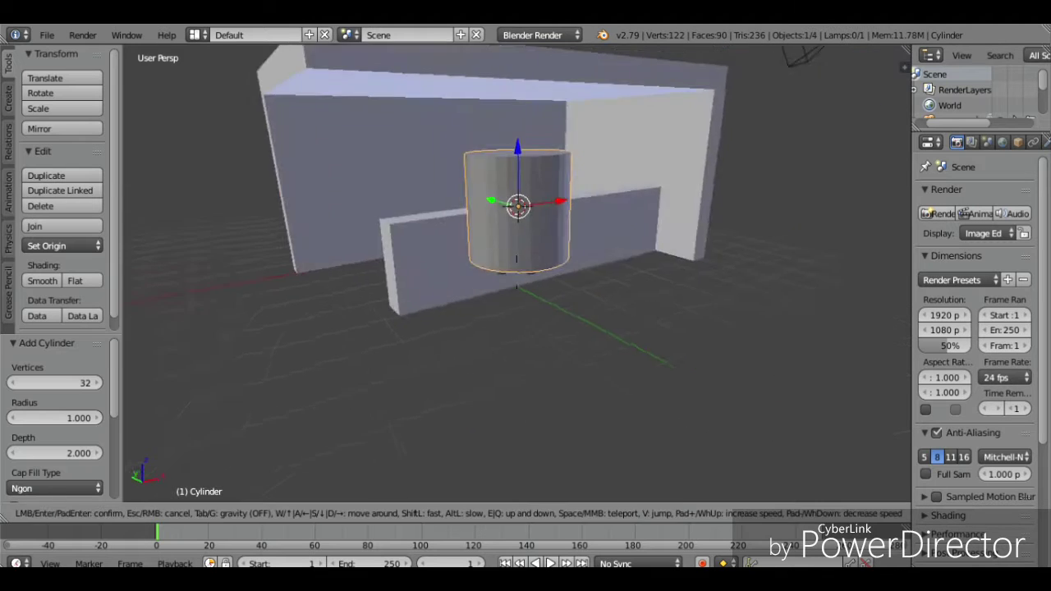
click(538, 287)
key(s)
click(490, 219)
key(w)
click(565, 200)
Step: Move the small cylinder onto the top of the low front wall, near the wall's free end
key(shift+f)
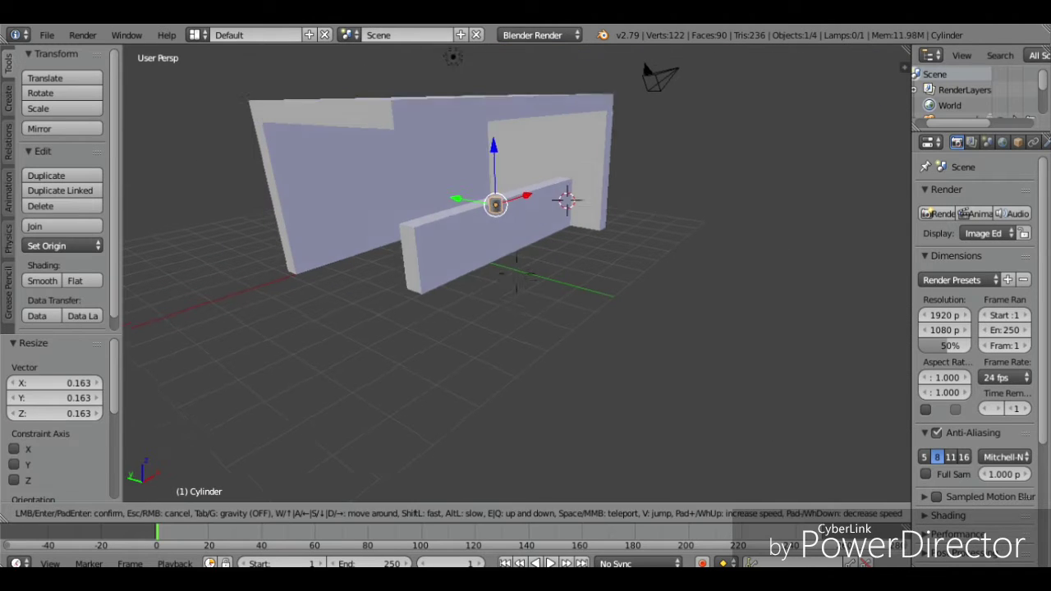
key(w)
key(a)
click(522, 260)
key(g)
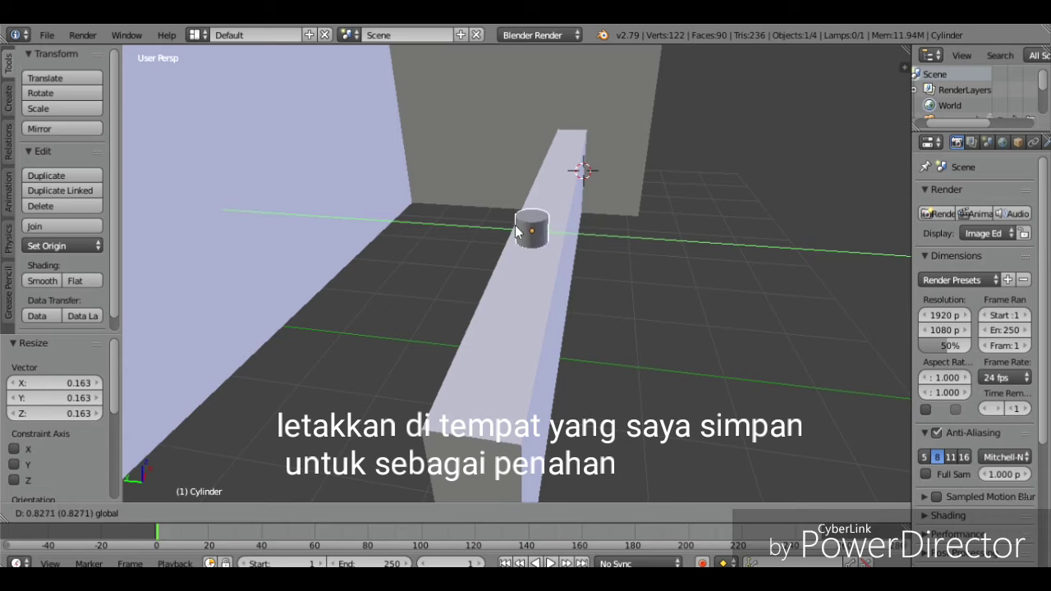
click(552, 228)
drag(547, 214, 506, 361)
drag(458, 367, 449, 364)
click(450, 371)
Step: In Edit Mode with face selection, raise the cylinder's top face 2.065 along Z to form a post
key(Tab)
key(ctrl+Tab)
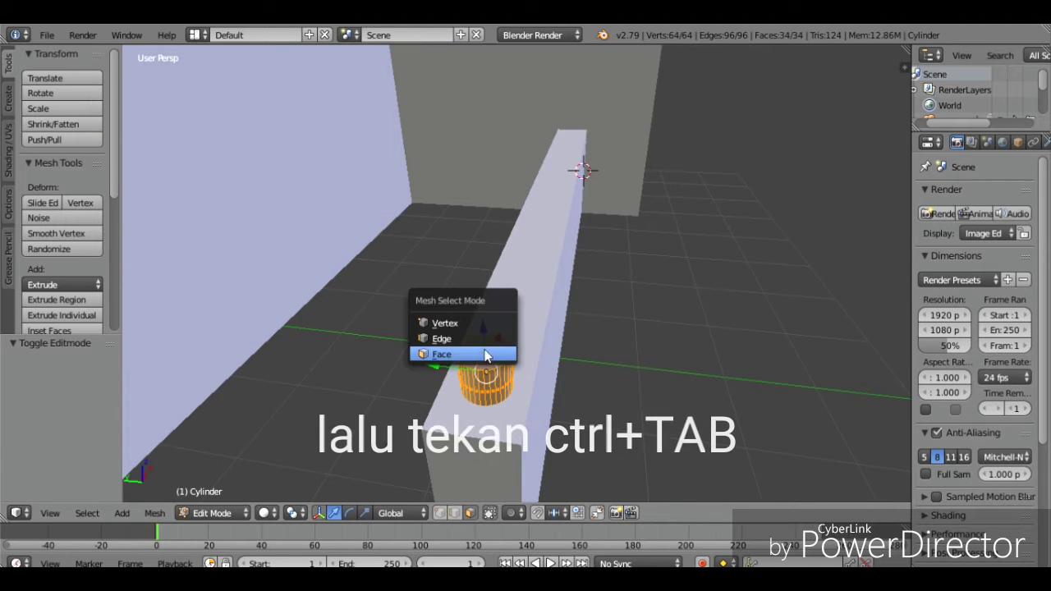
click(487, 353)
key(shift+f)
key(d)
key(q)
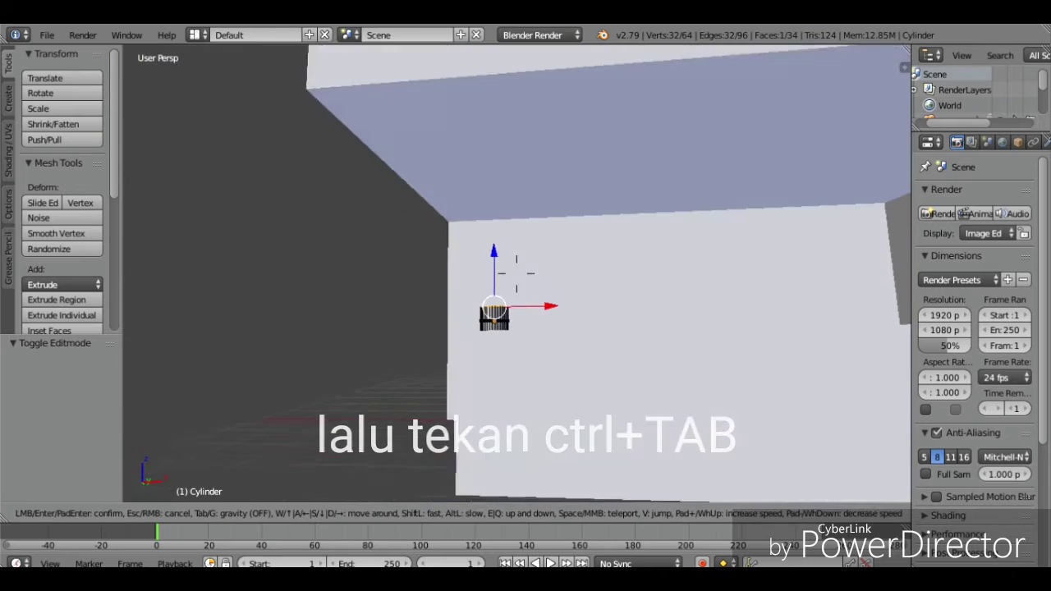
click(517, 273)
drag(494, 252, 523, 106)
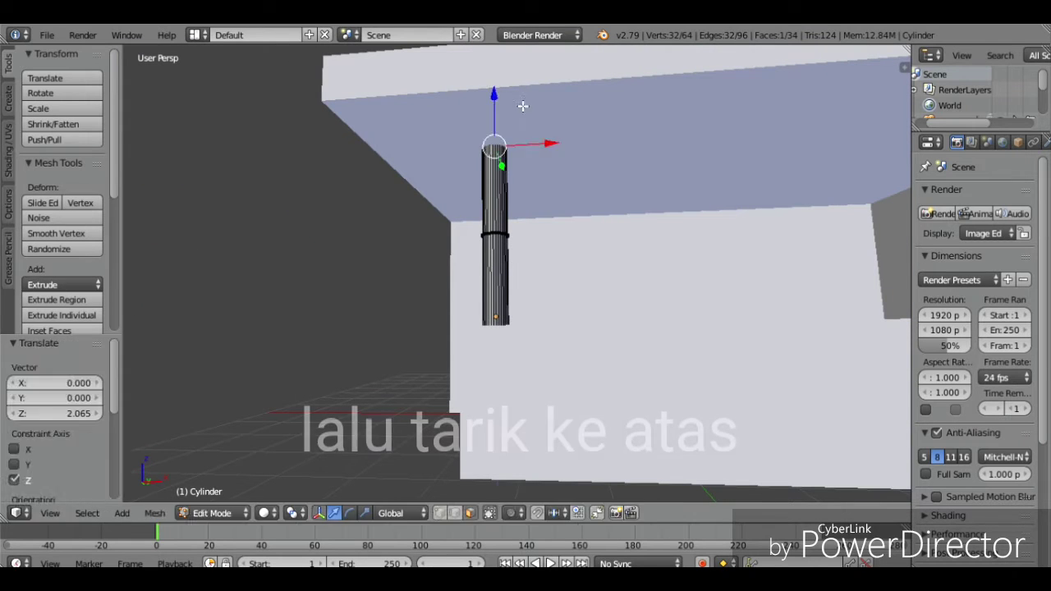
Step: Scale the post thinner in Object Mode, raise its top face back up towards the roof, and return to Object Mode
key(Tab)
key(s)
click(626, 293)
key(Tab)
key(e)
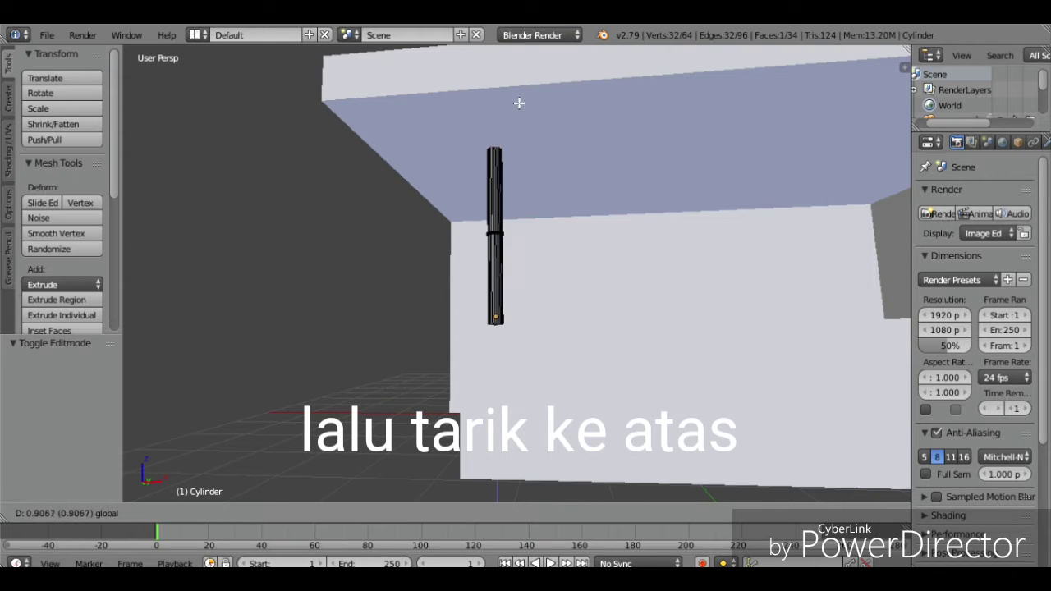
click(525, 98)
key(Tab)
Step: Select the building and, in Edit Mode, select the low front wall's long side face that faces the interior
key(shift+f)
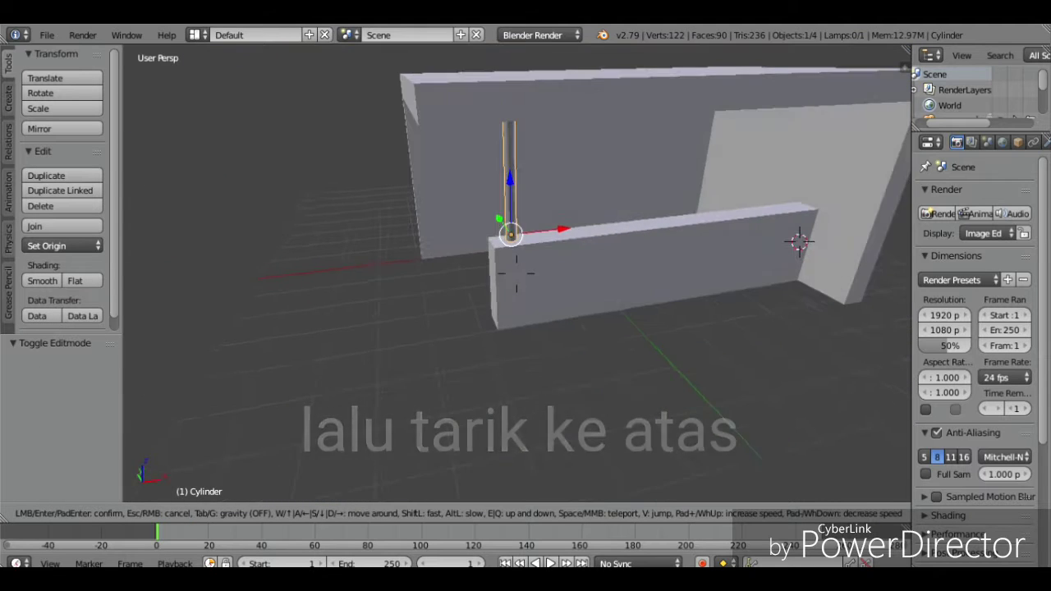
key(d)
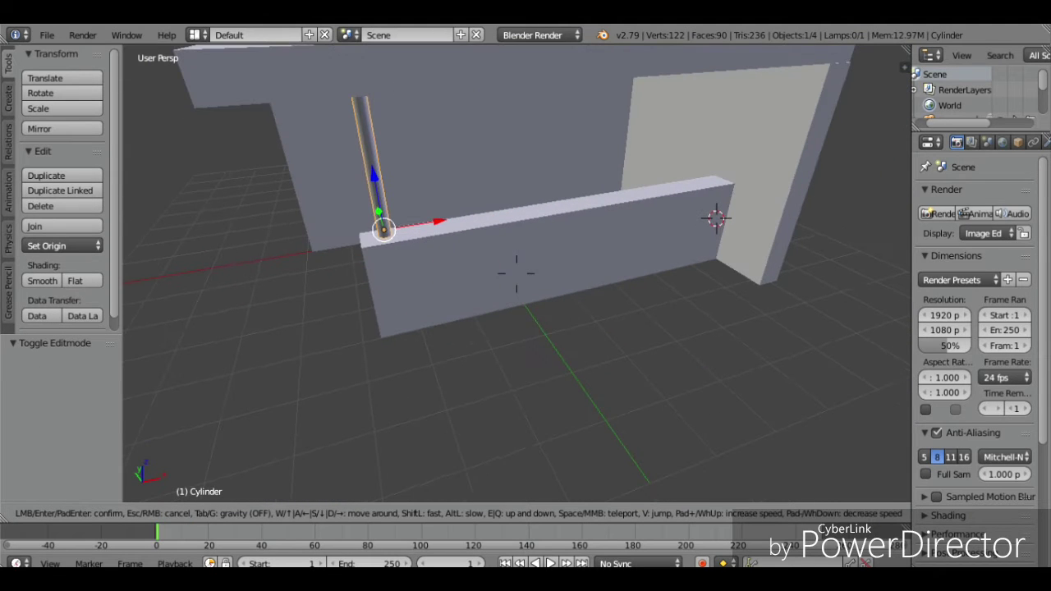
key(a)
key(s)
click(516, 274)
key(Tab)
key(Tab)
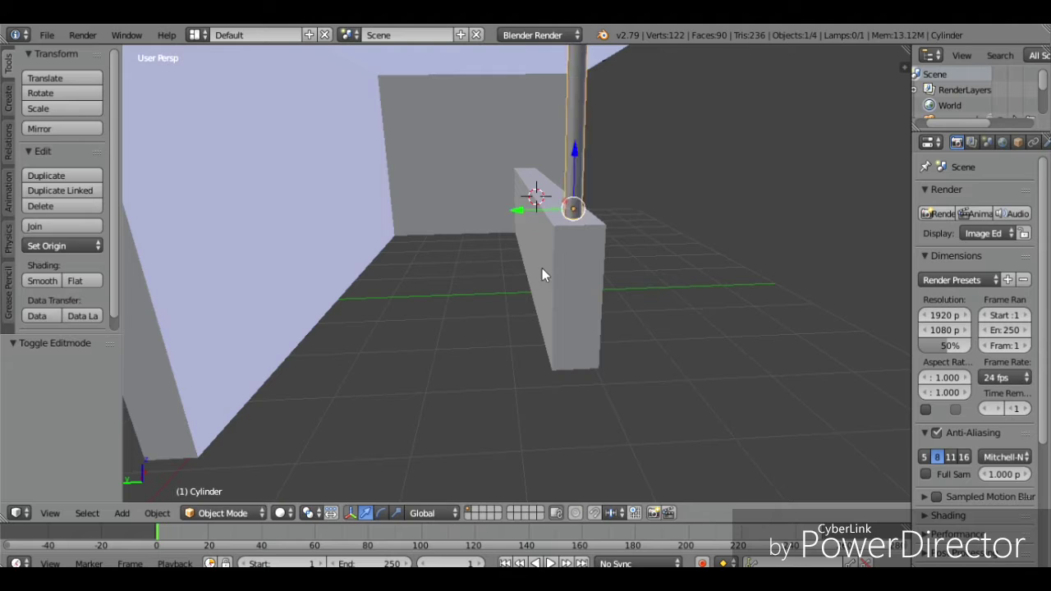
right_click(542, 268)
key(Tab)
right_click(541, 268)
Step: Extrude the low wall's inner side face towards the interior to thicken the wall, and return to Object Mode
key(shift+f)
key(d)
click(516, 274)
drag(453, 236, 436, 236)
key(ctrl+z)
key(e)
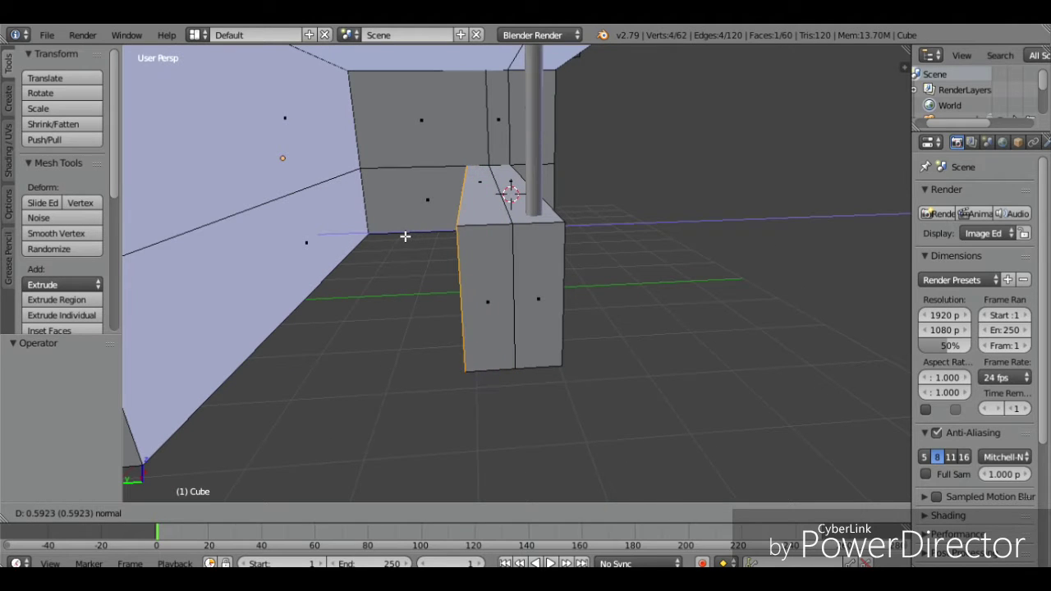
click(412, 240)
key(Tab)
Step: Move the cylindrical post 0.238 along Y to the middle of the thickened low wall
key(shift+f)
key(d)
key(a)
click(517, 273)
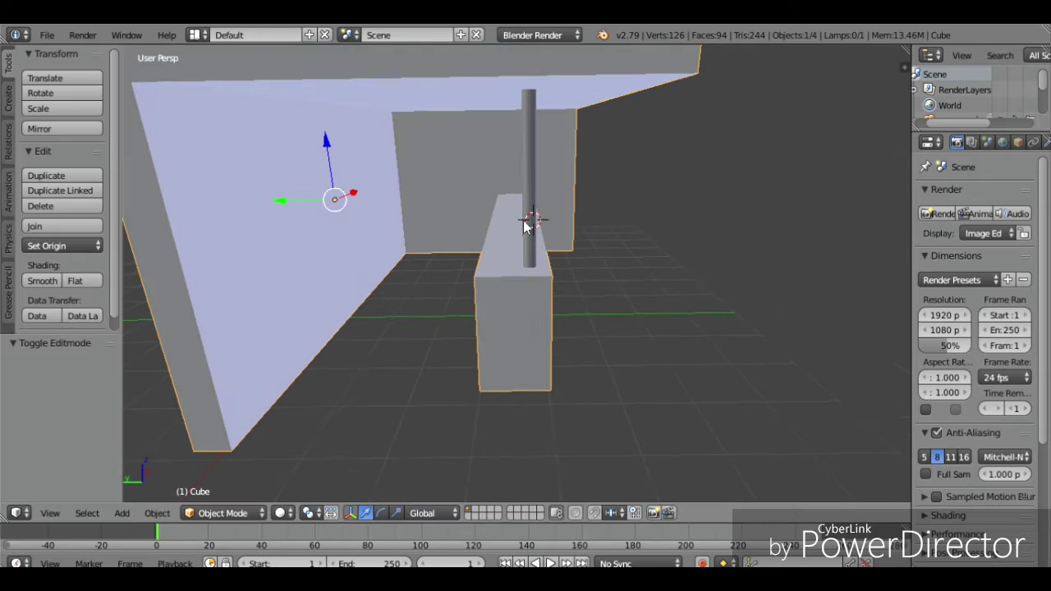
right_click(530, 212)
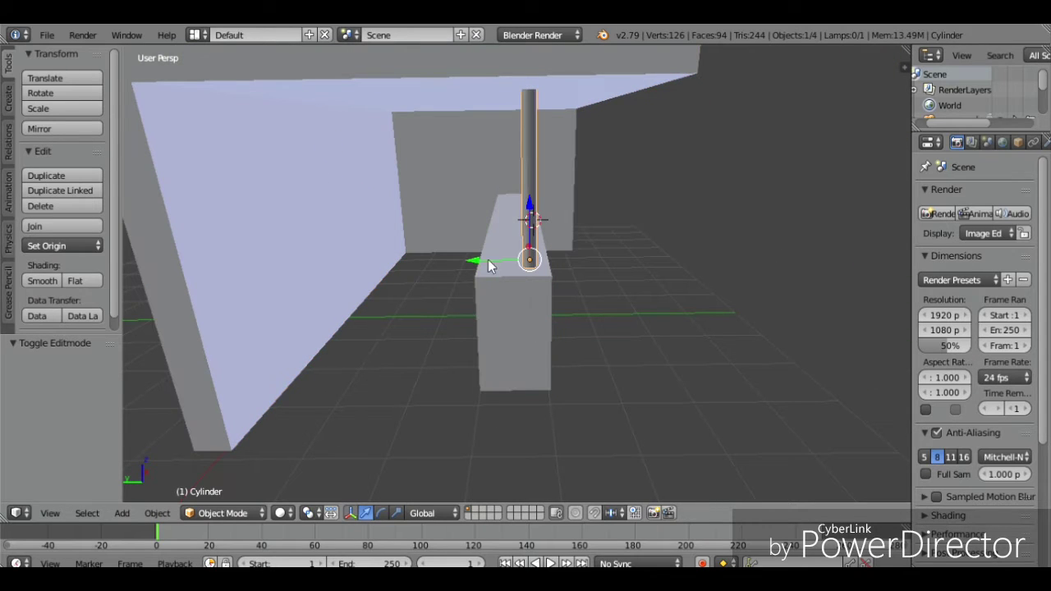
drag(488, 259, 466, 256)
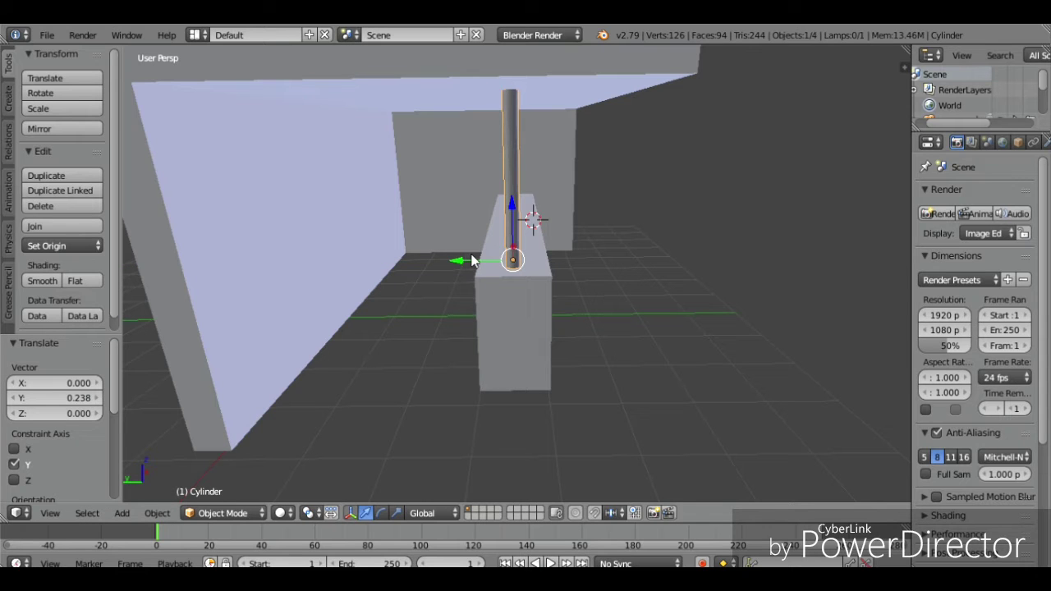
Step: Show only the empty second layer and add a cube mesh there for the table
key(shift+f)
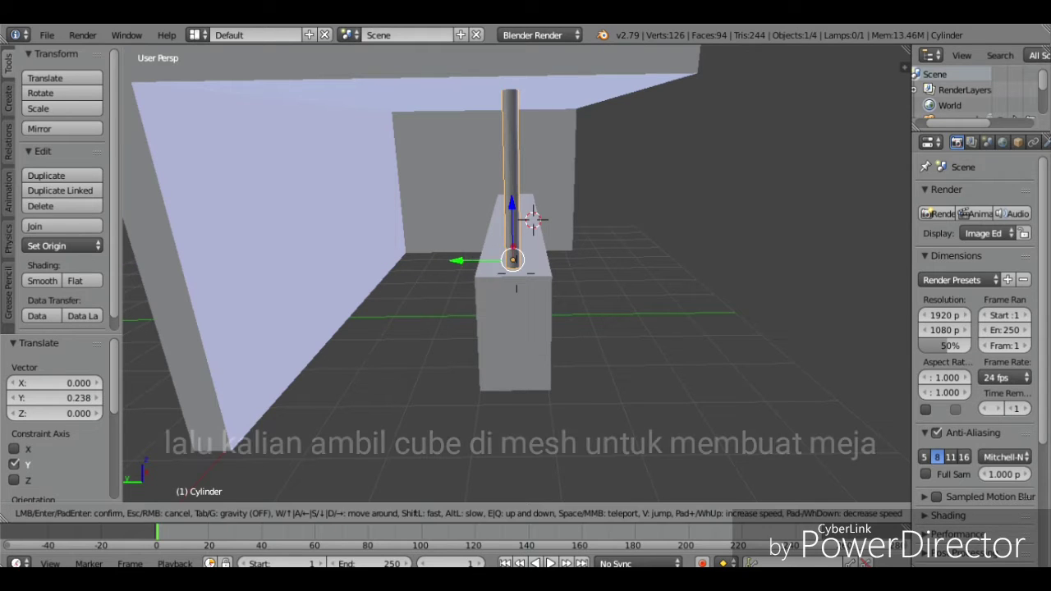
key(s)
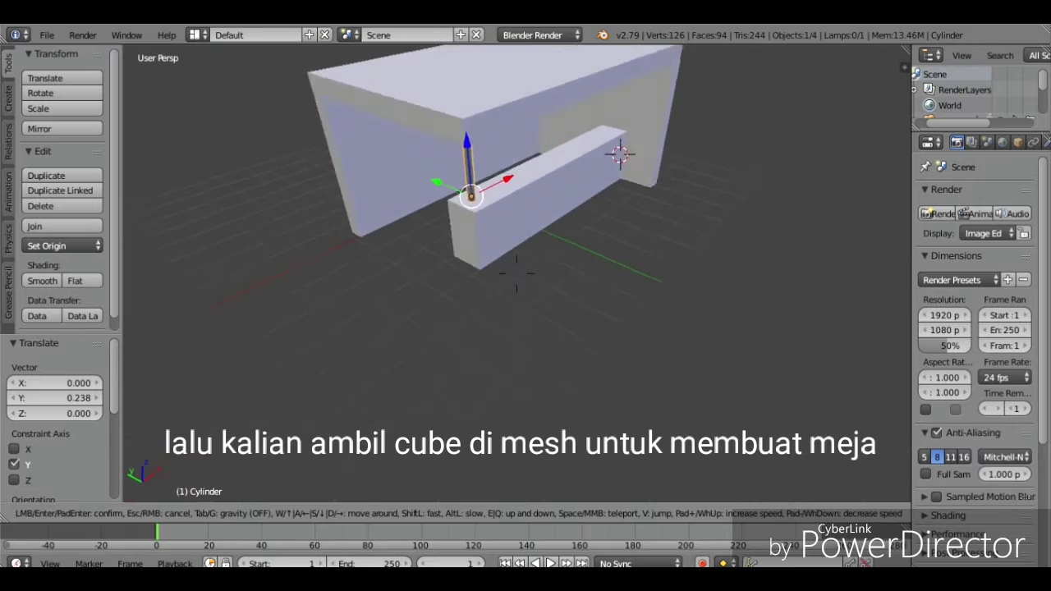
click(517, 275)
click(477, 509)
click(559, 93)
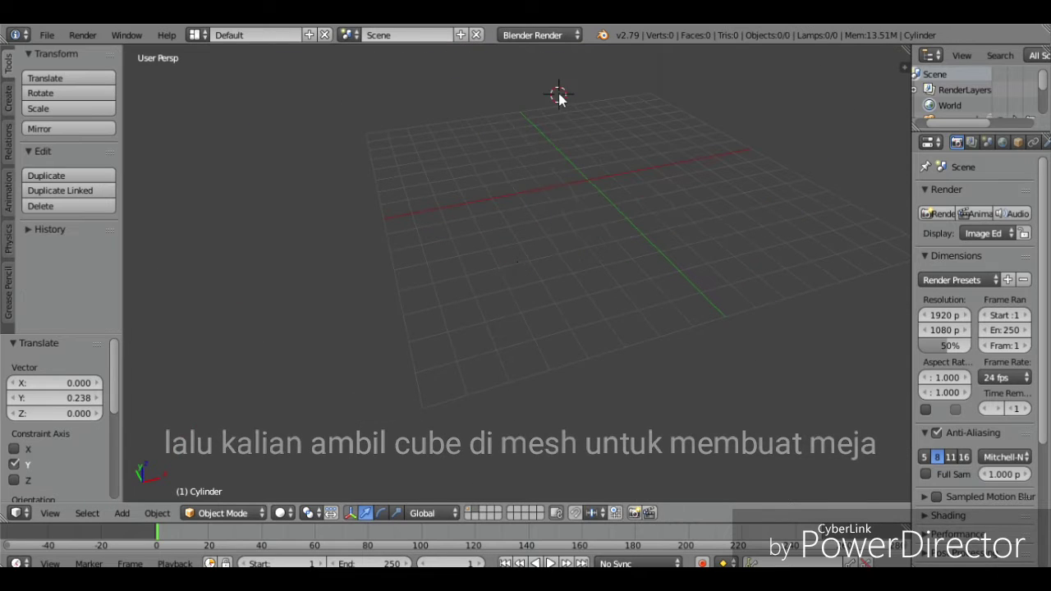
click(573, 180)
key(shift+a)
mouse_move(582, 180)
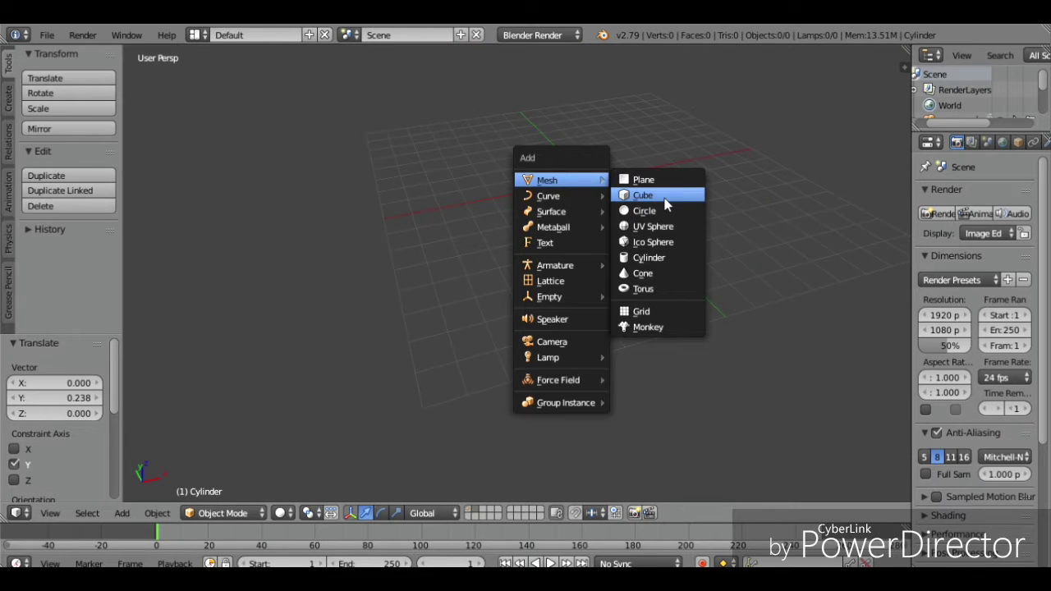
click(666, 202)
Step: Flatten the cube into a slab by scaling it 0.160 along Z
key(shift+f)
key(w)
key(s)
click(517, 276)
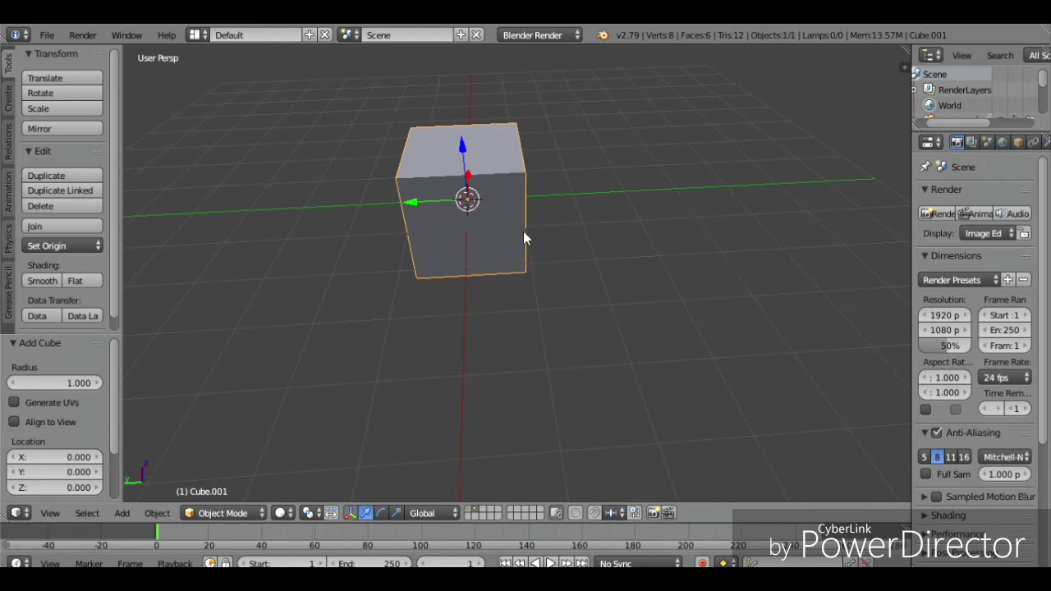
key(s)
key(x)
click(582, 227)
key(s)
key(y)
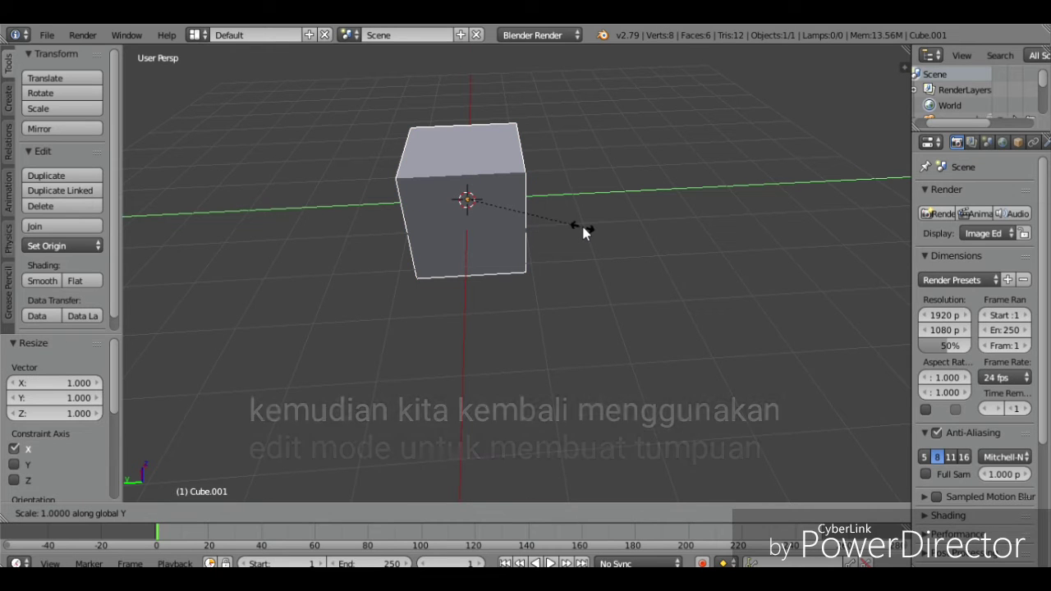
key(z)
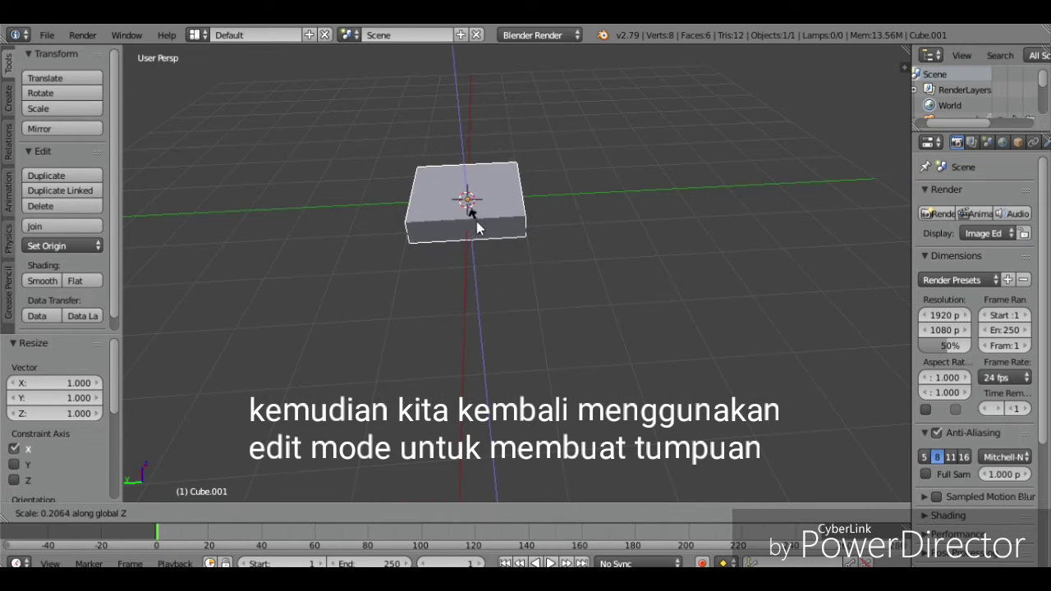
click(477, 220)
key(s)
right_click(631, 264)
click(630, 267)
Step: Stretch the slab by 3.155 along X and lengthen it slightly more along the same axis
key(shift+f)
key(d)
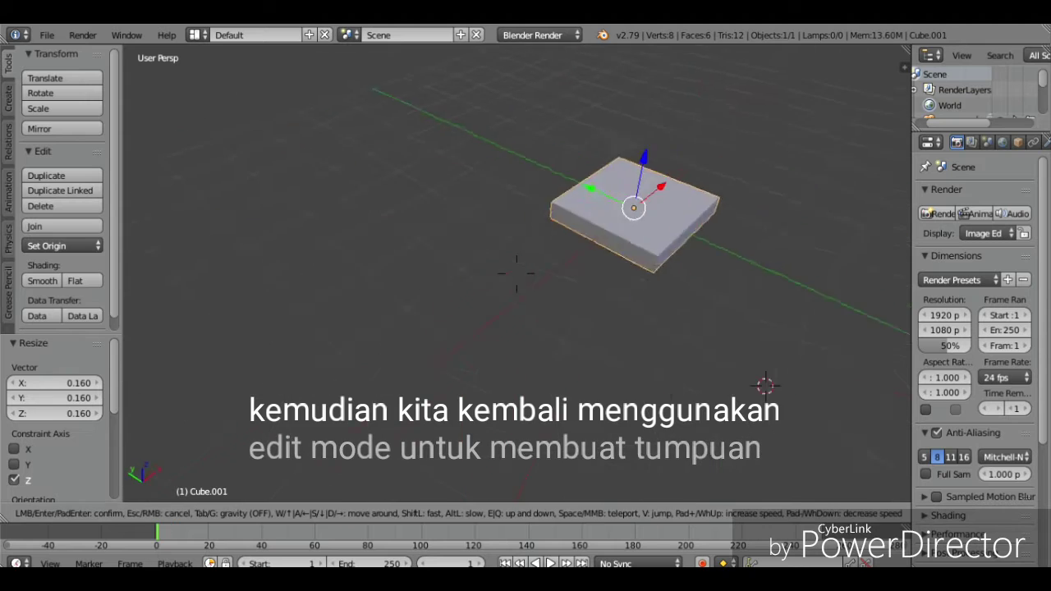
click(517, 274)
key(s)
key(x)
click(623, 293)
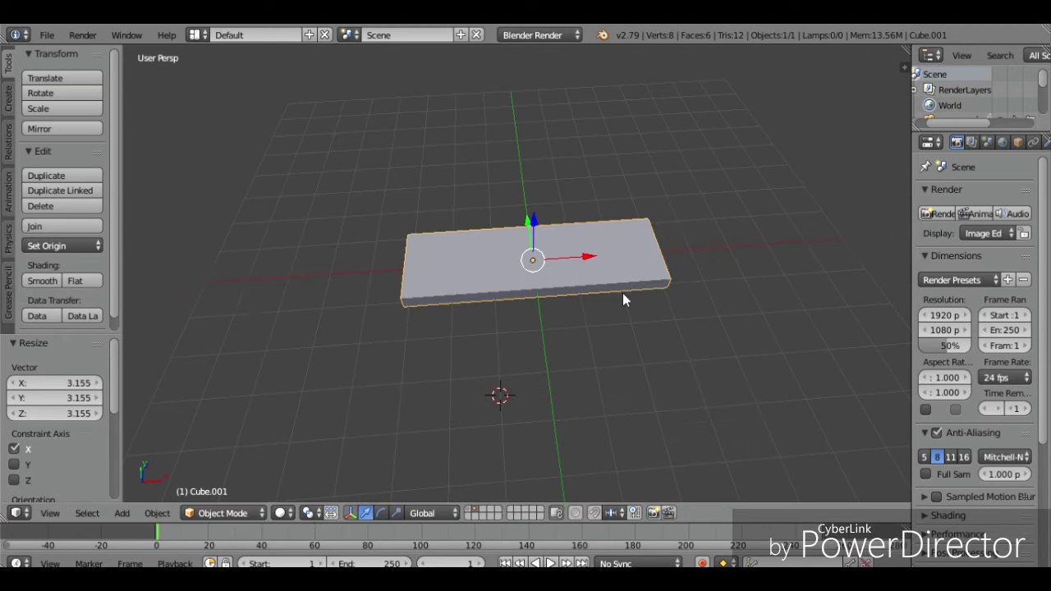
key(s)
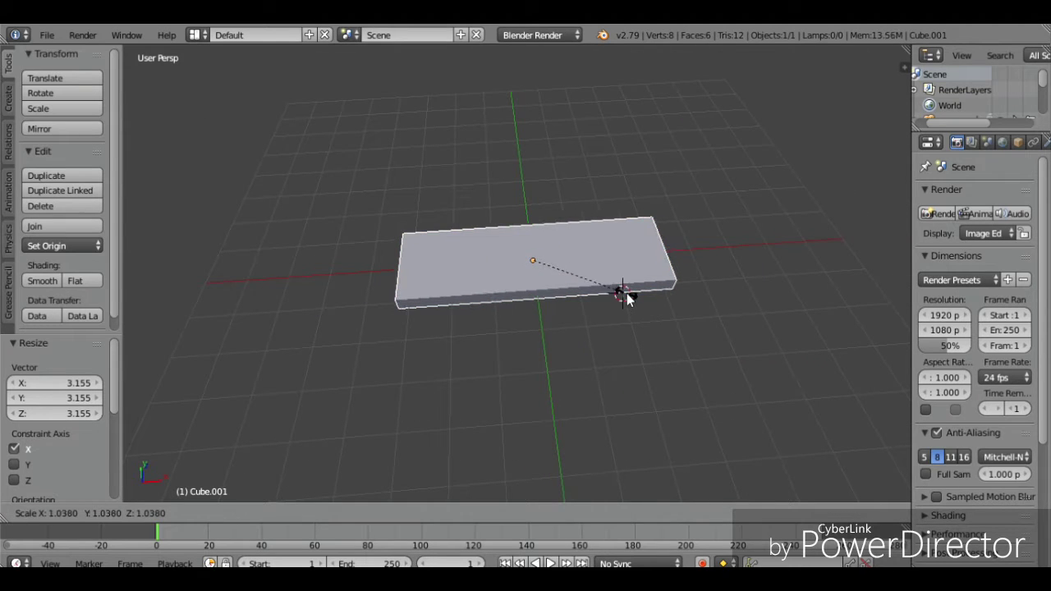
key(x)
click(642, 295)
Step: Widen the slab by 1.250 along Y and raise it 1.894 along Z above the grid
key(s)
key(y)
click(666, 315)
key(shift+g)
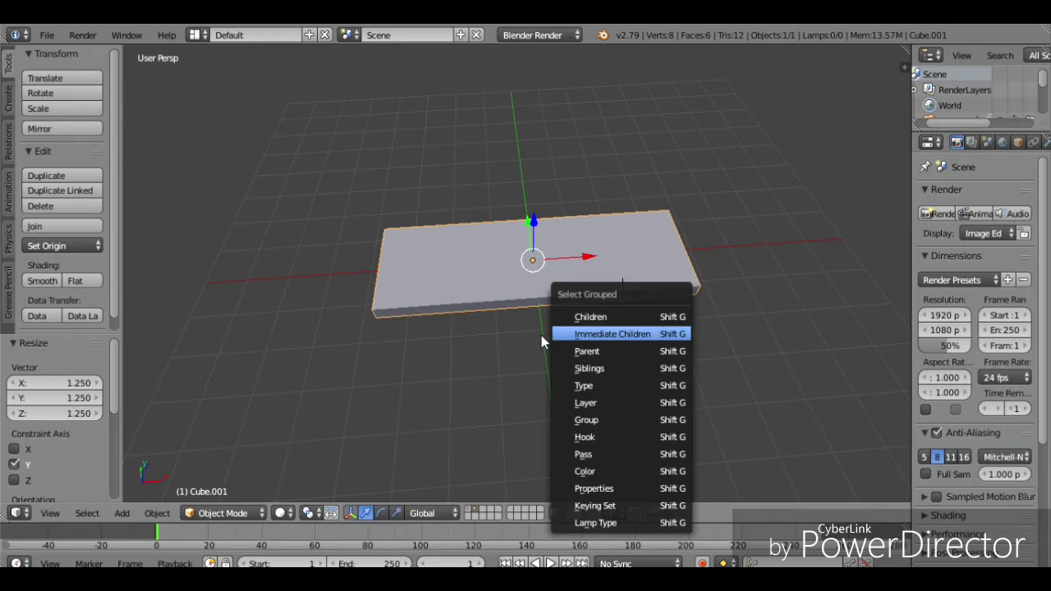
key(shift+f)
key(a)
click(517, 274)
drag(577, 215, 578, 136)
Step: Widen the raised slab further by scaling it 1.392 along Y
key(shift+f)
key(s)
click(516, 273)
key(s)
key(x)
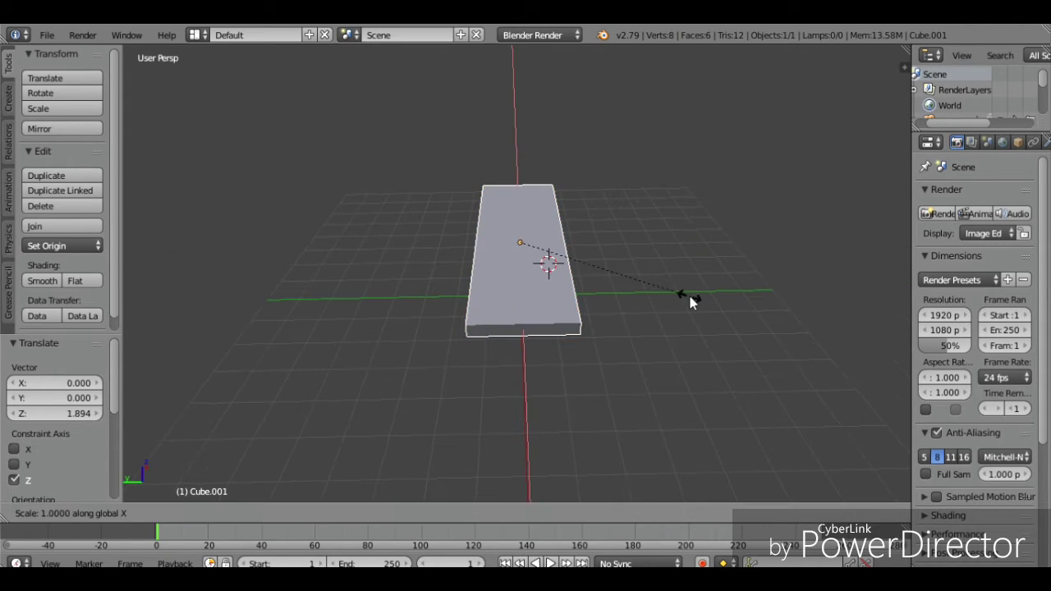
key(y)
click(754, 315)
Step: In Edit Mode, add a lengthwise loop cut through the middle of the tabletop slab
key(shift+f)
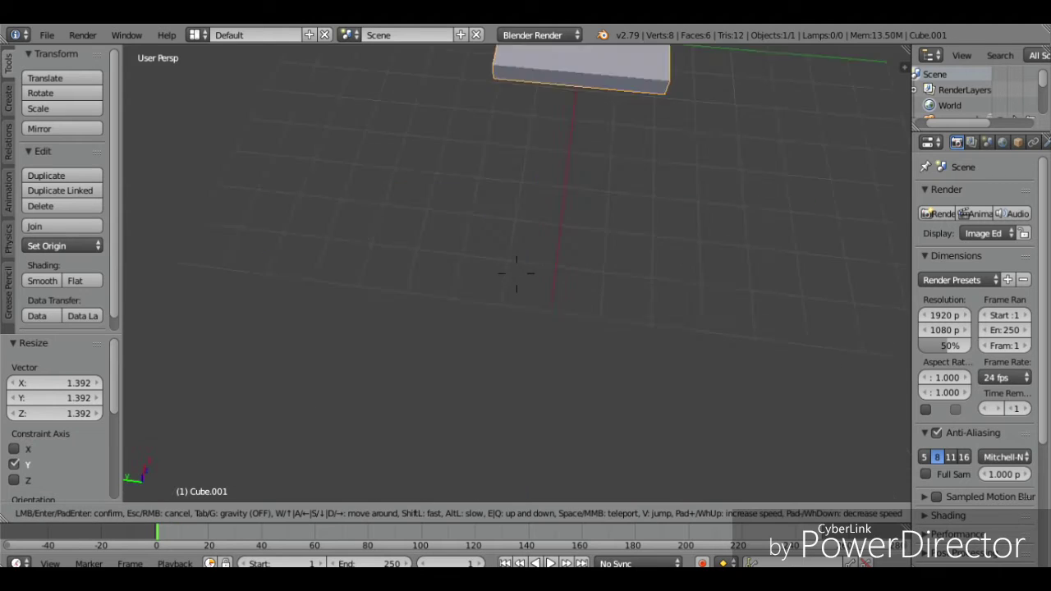
key(w)
key(s)
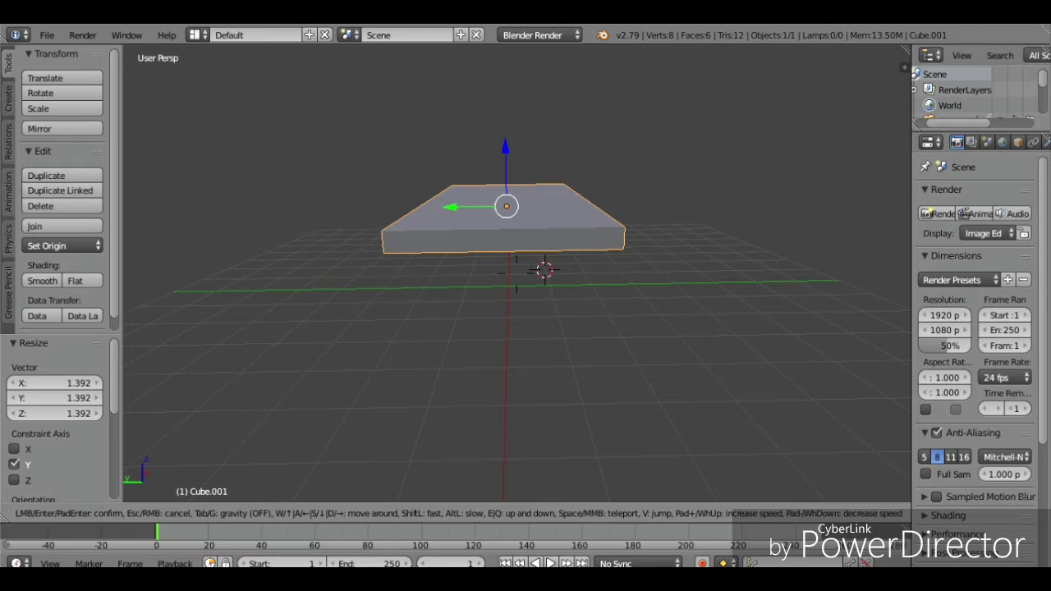
click(517, 274)
key(Tab)
key(ctrl+r)
click(516, 222)
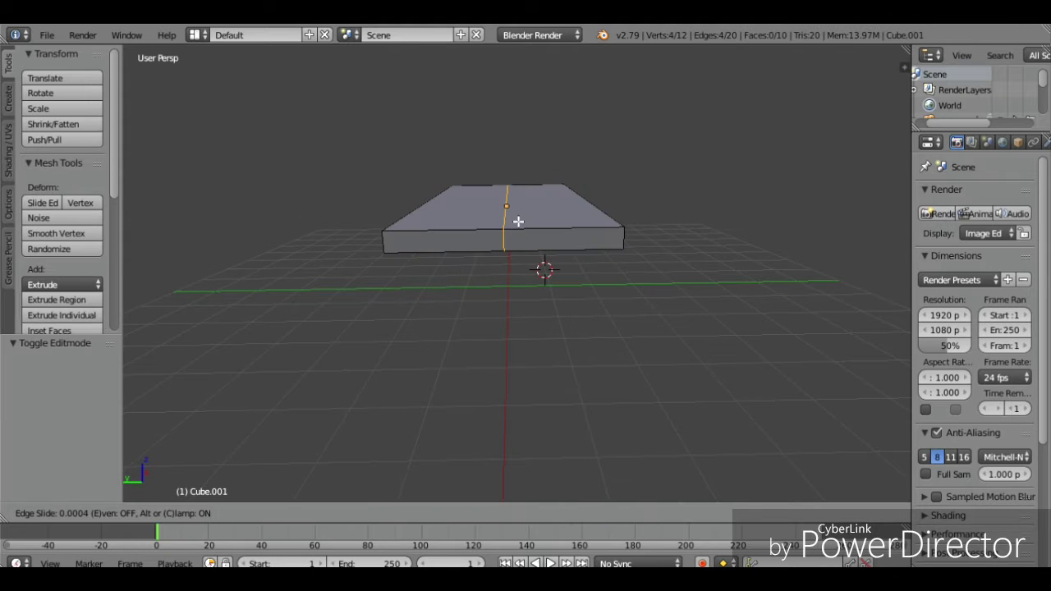
click(518, 222)
Step: Add two more lengthwise loop cuts, one halfway between the centre cut and each long edge of the slab
key(ctrl+r)
click(477, 216)
click(476, 214)
key(ctrl+r)
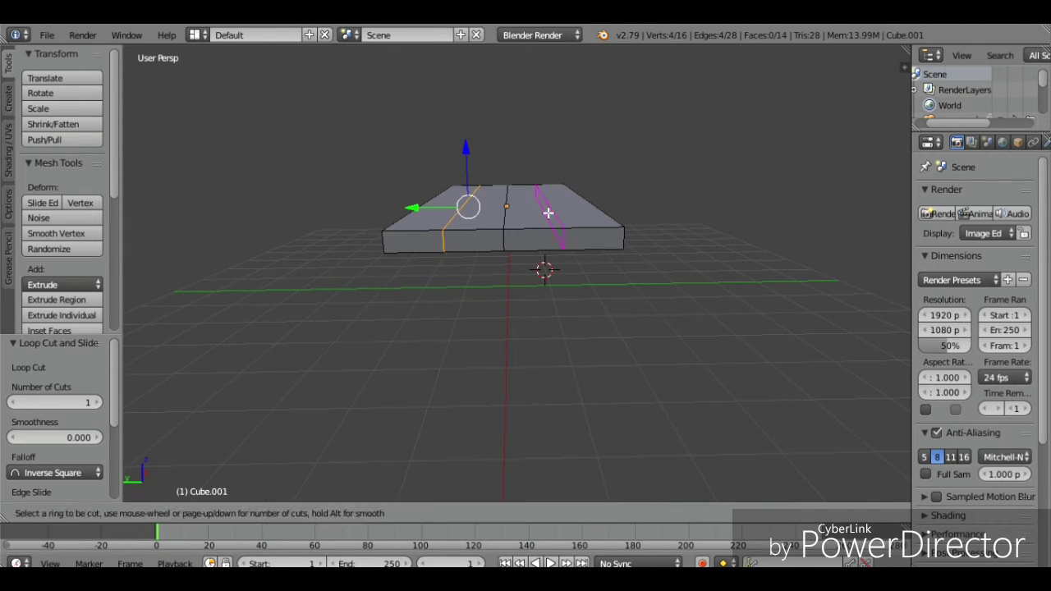
click(550, 213)
click(550, 213)
key(shift+f)
key(w)
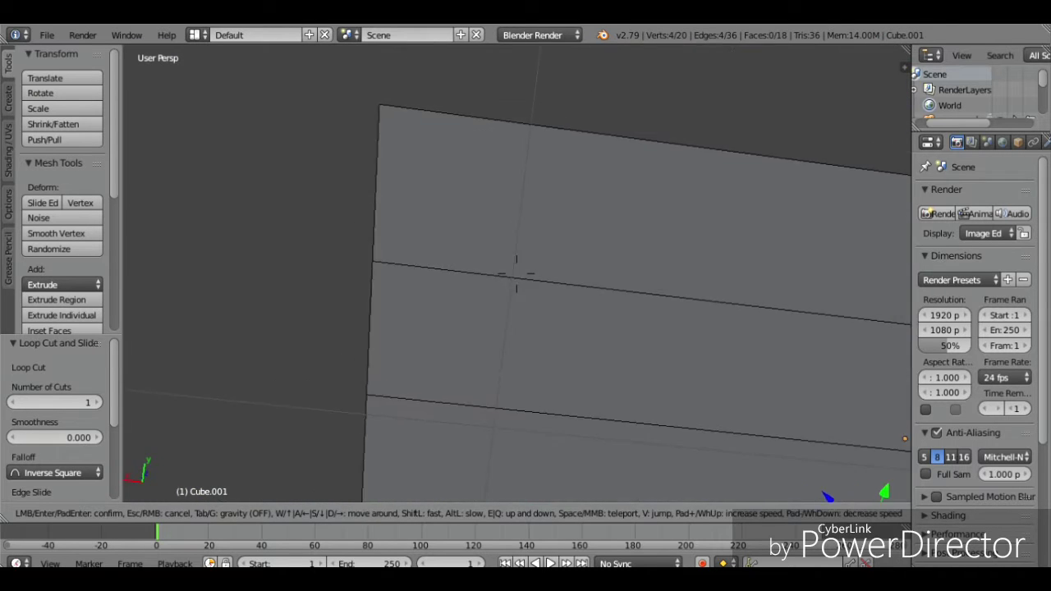
click(516, 273)
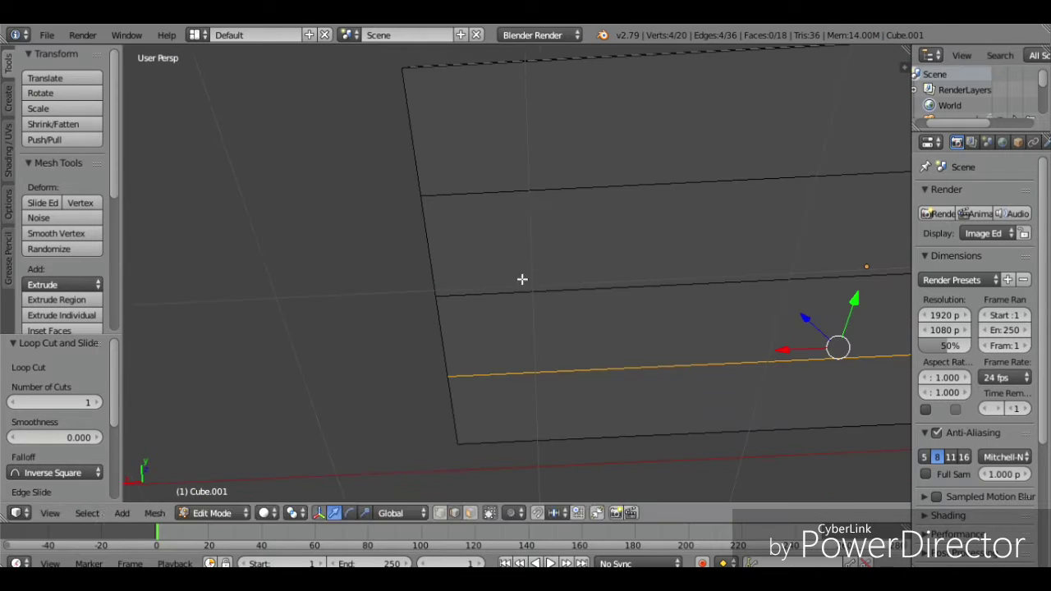
Step: Add two crosswise loop cuts to the tabletop slab, one slid close to each short end
key(ctrl+r)
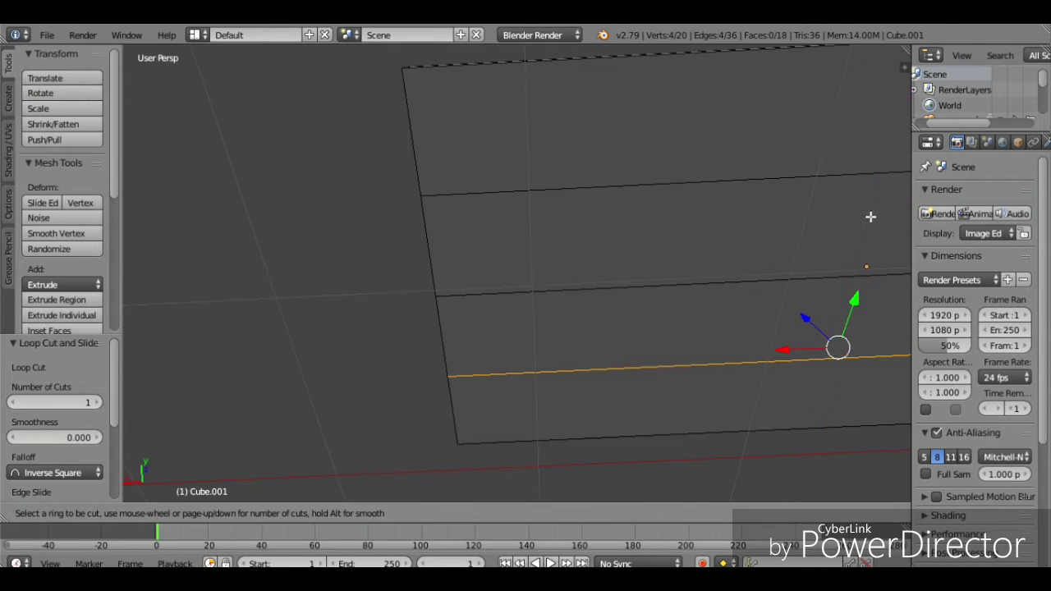
click(693, 176)
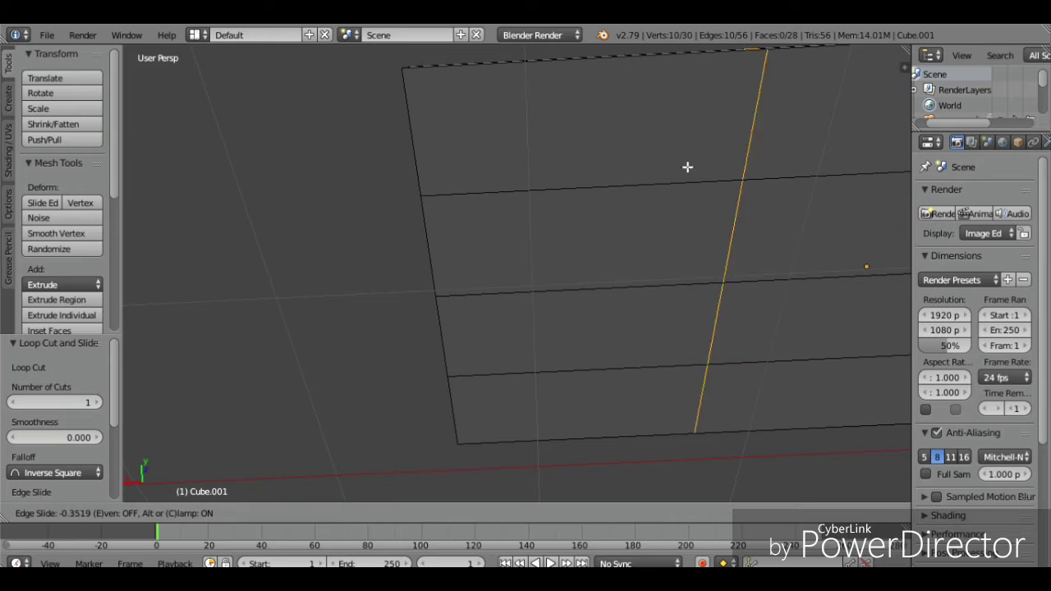
click(443, 182)
key(shift+f)
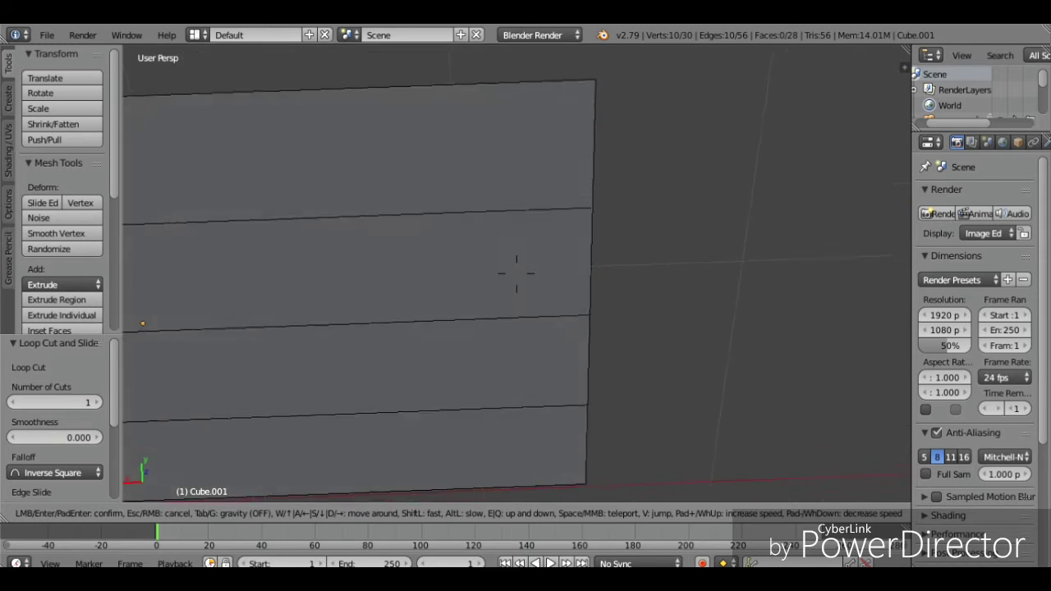
click(517, 274)
key(ctrl+r)
right_click(514, 156)
key(ctrl+r)
click(464, 267)
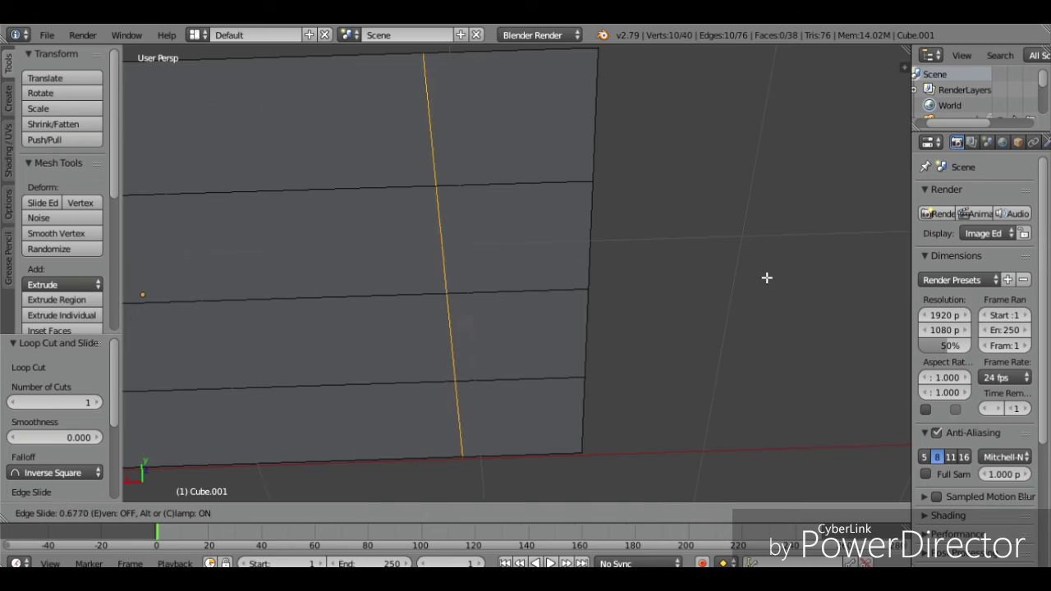
click(702, 353)
Step: In face select mode, pick the two middle underside faces at each end of the slab and extrude all four 1.393 to form legs
key(ctrl+Tab)
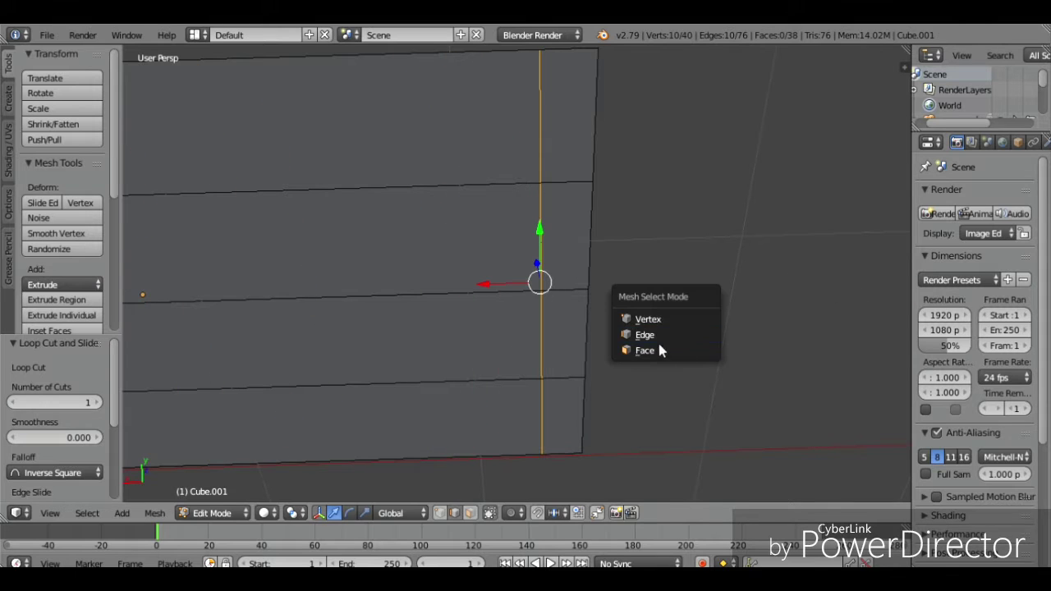
click(660, 340)
key(ctrl+Tab)
click(581, 365)
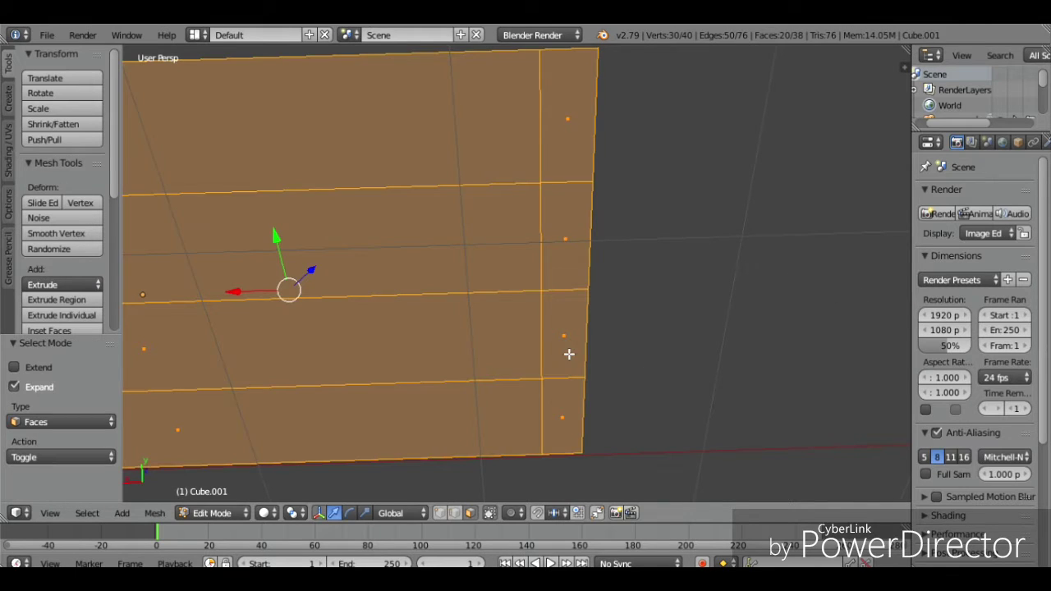
right_click(569, 354)
shift+right_click(587, 244)
key(shift+f)
click(517, 272)
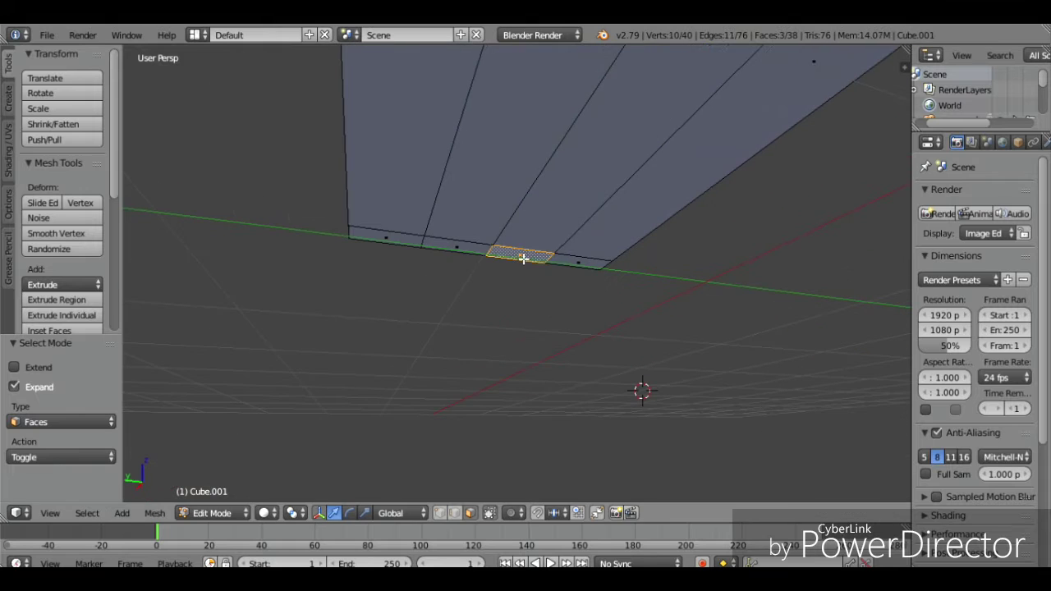
key(shift+f)
key(s)
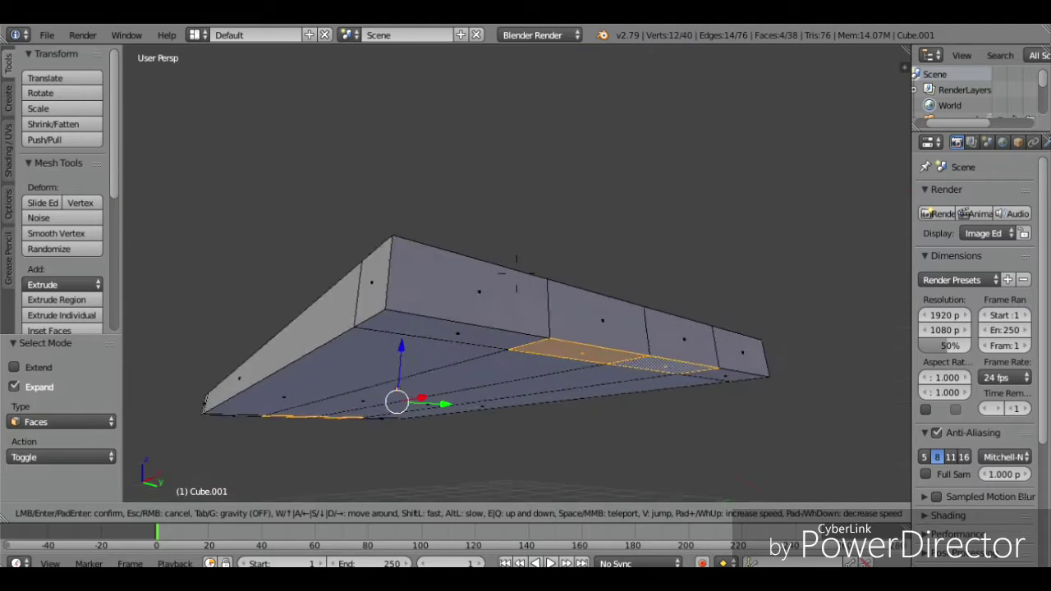
click(516, 274)
key(e)
click(533, 342)
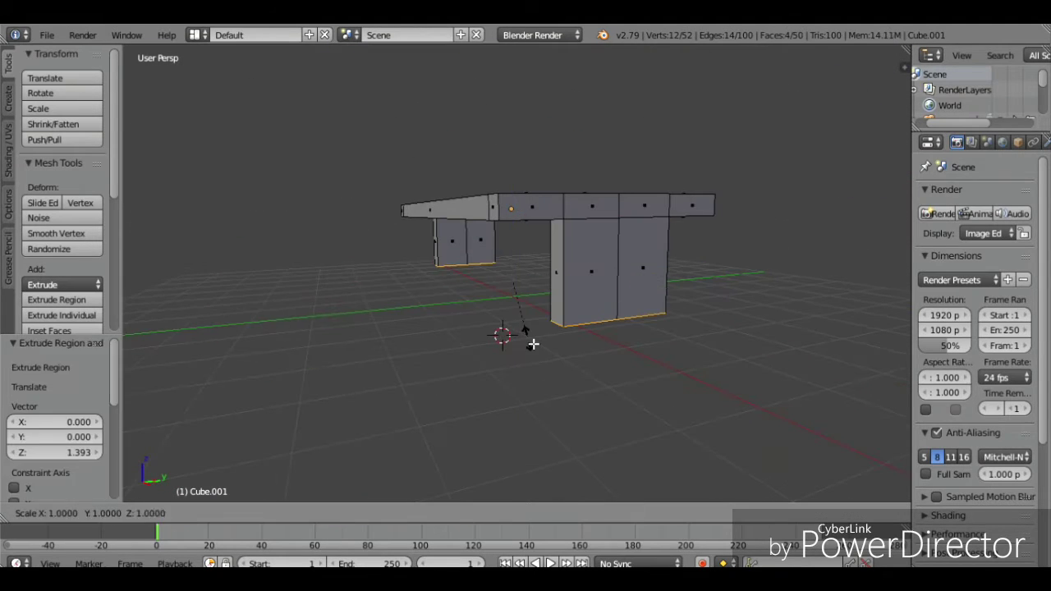
key(s)
click(596, 342)
key(ctrl+z)
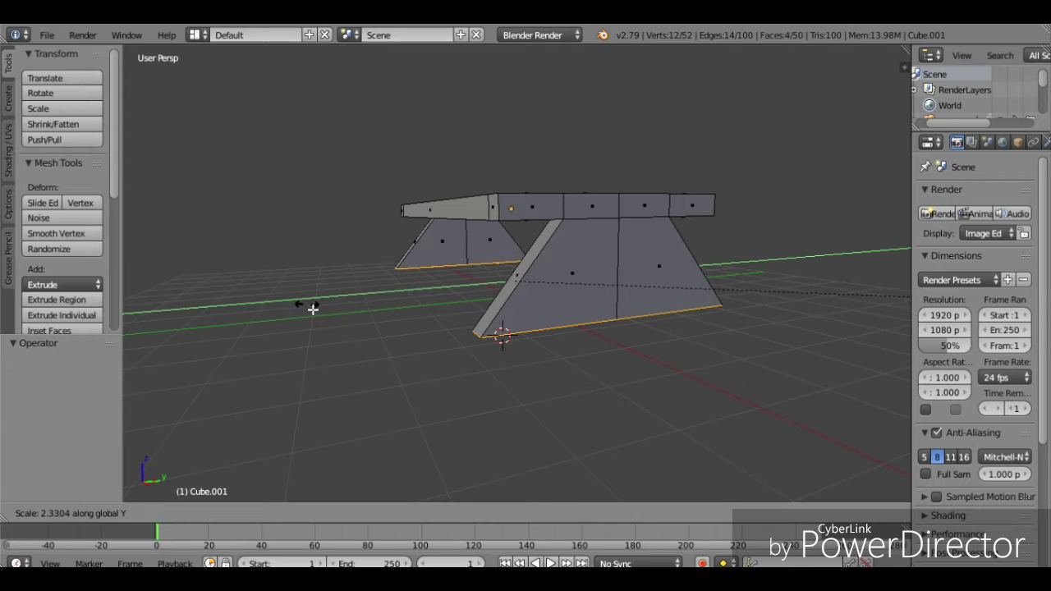
Step: Flare both legs by scaling their bottom faces about 2.33 along the global Y axis
click(313, 308)
key(shift+f)
key(a)
key(w)
click(517, 274)
Step: In Object Mode, scale the whole table 1.572 along Z
key(Tab)
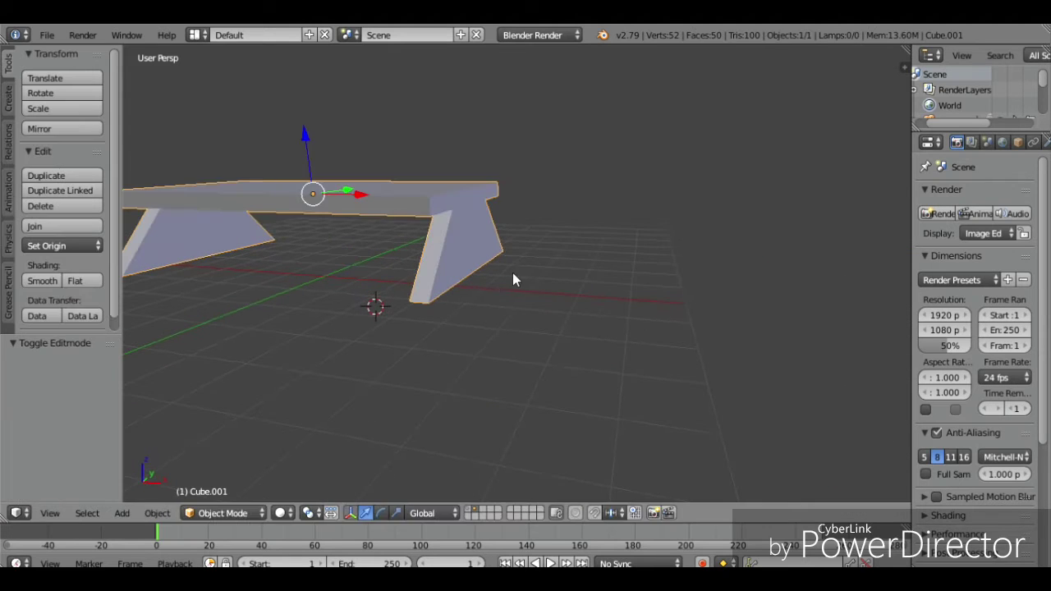
key(s)
key(z)
click(646, 247)
key(shift+f)
key(a)
key(w)
click(517, 273)
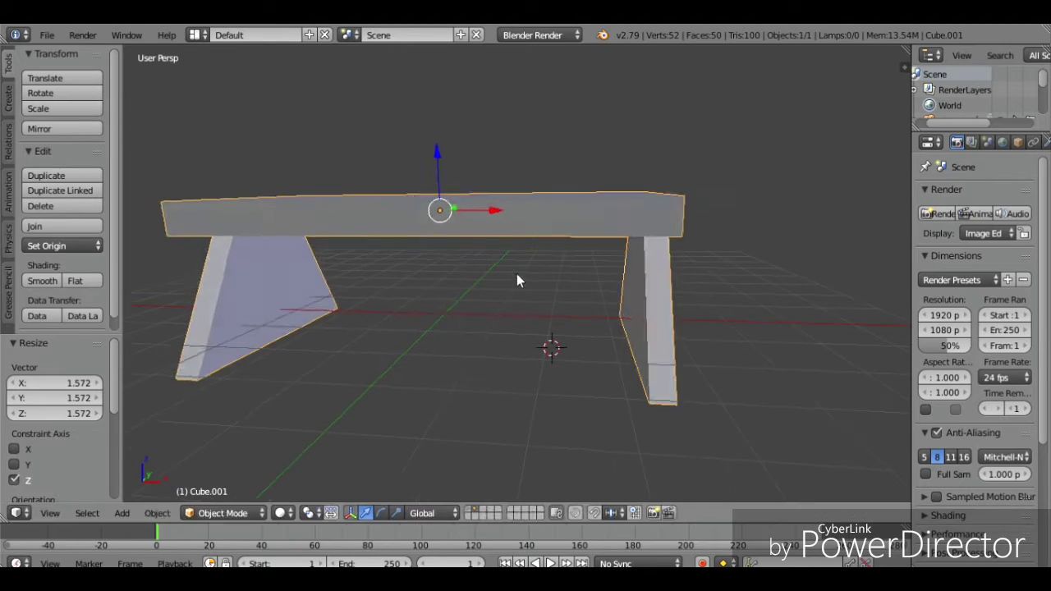
key(Tab)
key(shift+f)
click(622, 312)
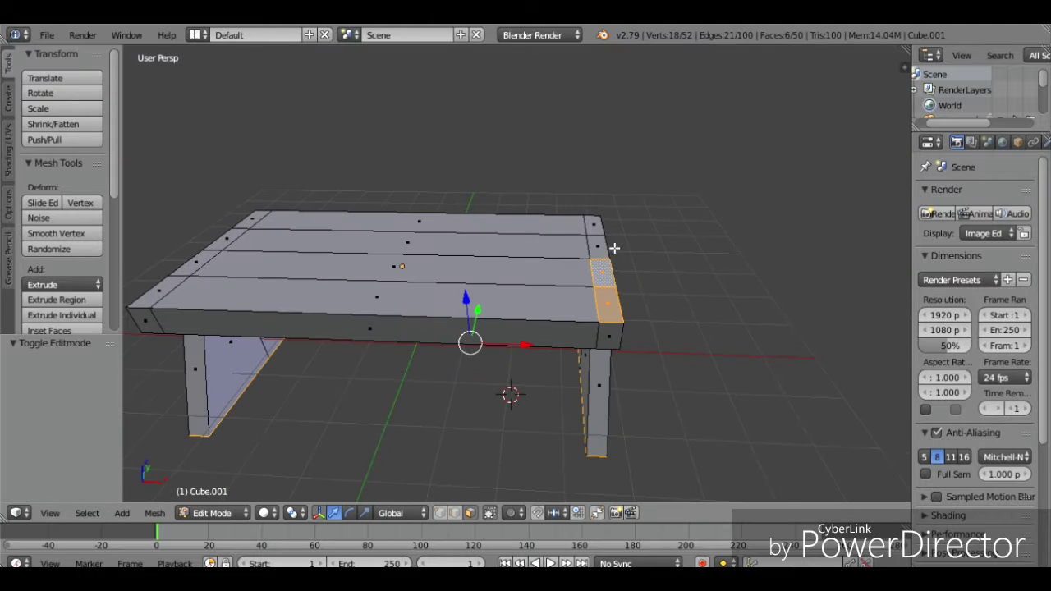
ctrl+right_click(592, 233)
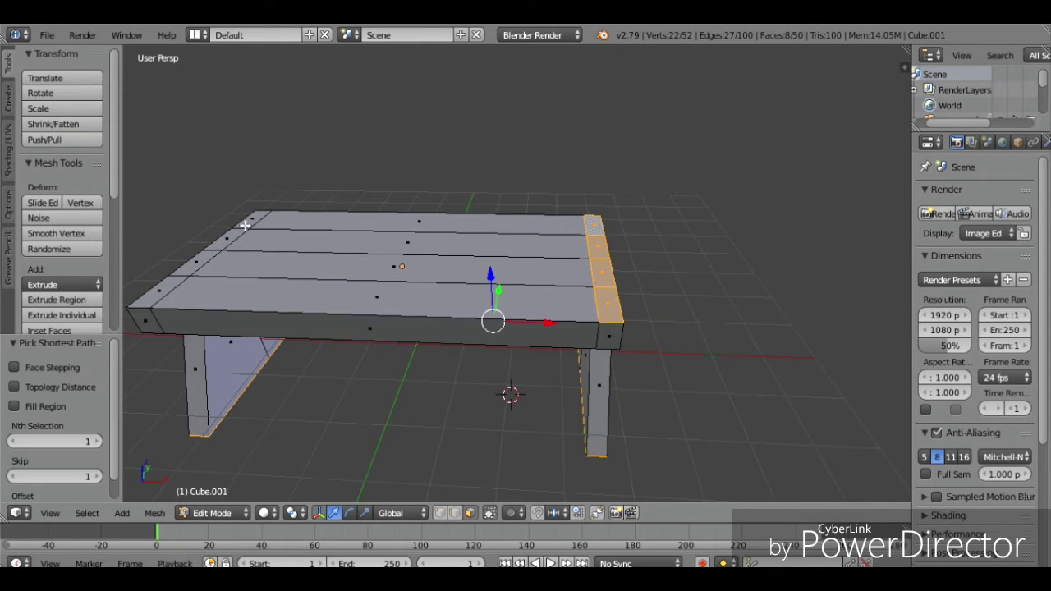
ctrl+right_click(265, 218)
ctrl+right_click(182, 295)
ctrl+right_click(372, 249)
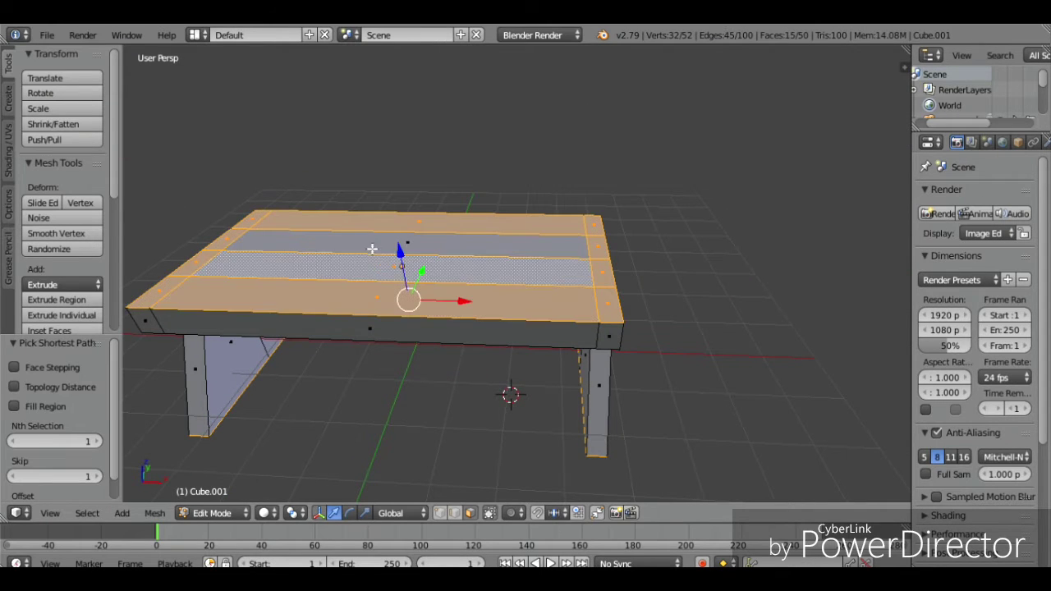
key(shift+f)
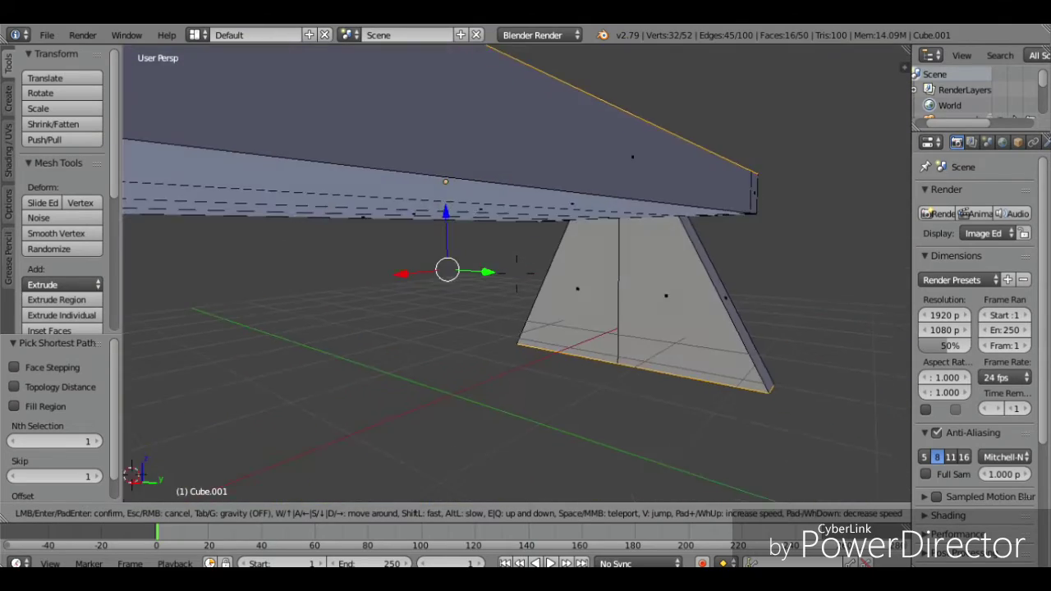
key(s)
click(516, 273)
Step: Select all twelve upper faces of the tabletop and lower them 0.245 along Z to thin the slab
right_click(485, 182)
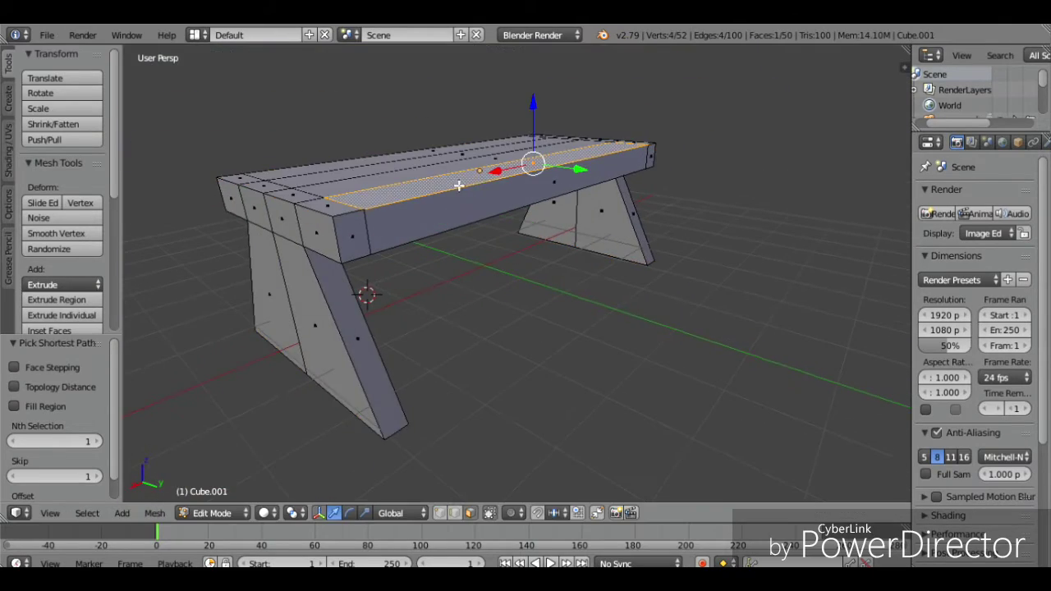
key(shift+f)
key(w)
key(Escape)
ctrl+right_click(212, 329)
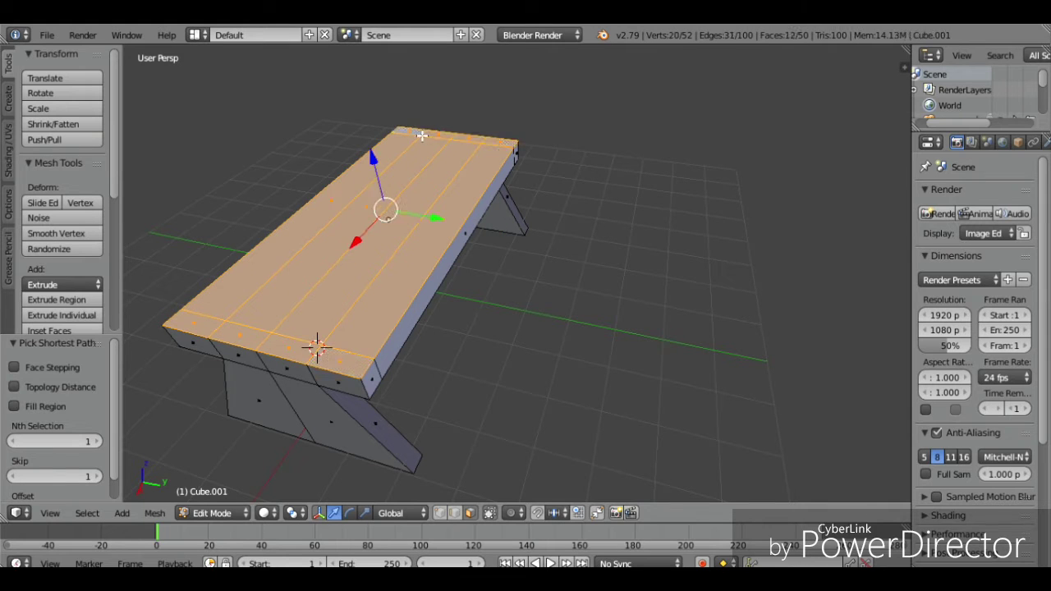
drag(378, 181, 389, 177)
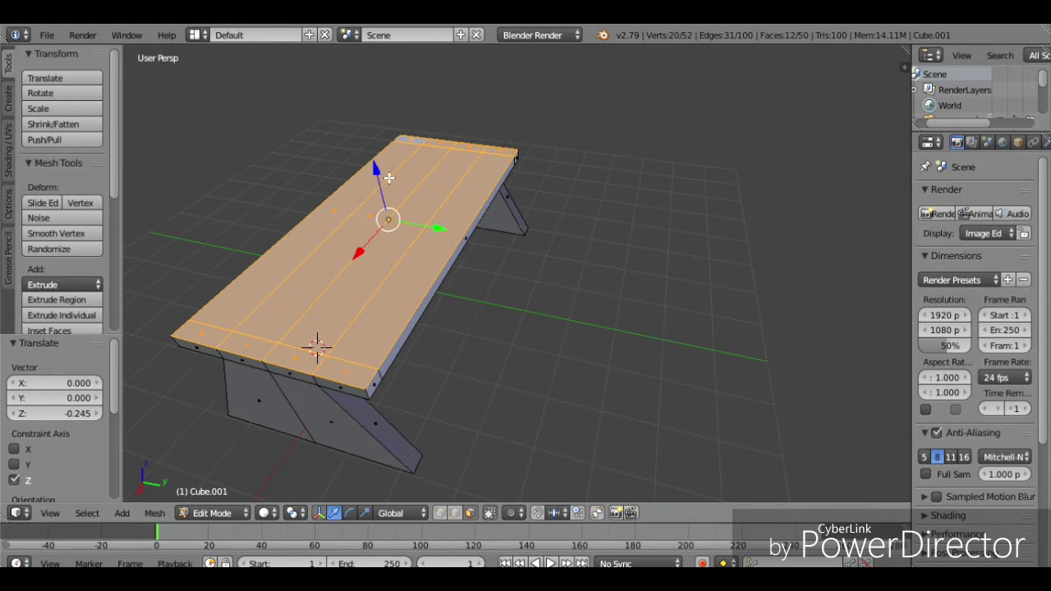
Step: Extrude the upper tabletop faces upward, scale them to 0.930 for a bevelled rim, and lower them slightly along Z
key(e)
click(767, 284)
key(s)
click(740, 280)
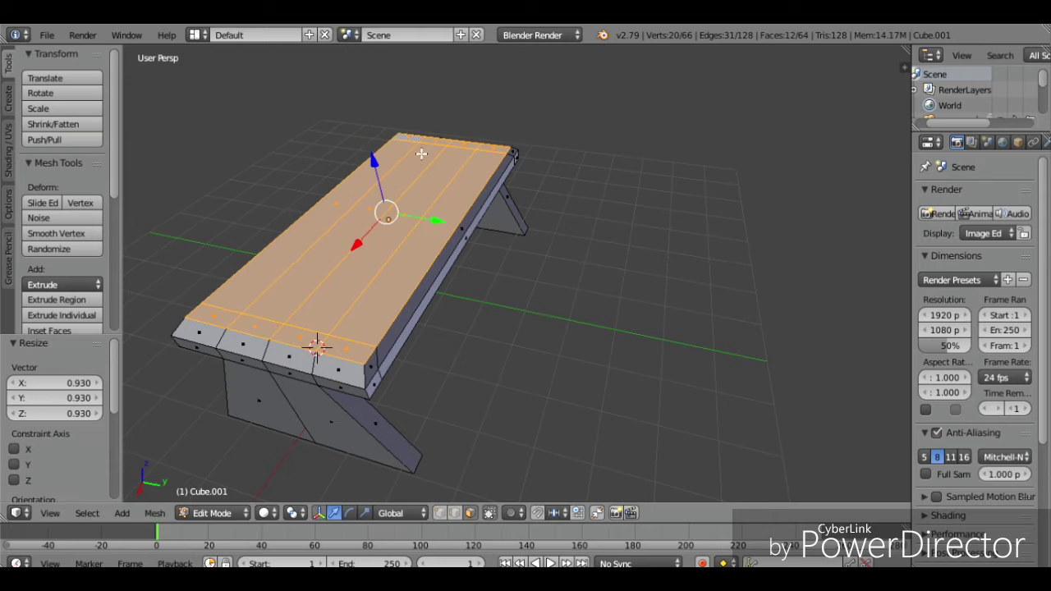
drag(379, 166, 380, 169)
Step: Leave Edit Mode, bring the table into the building's layer and move it along Y to stand in front of the building
key(Tab)
key(shift+f)
key(a)
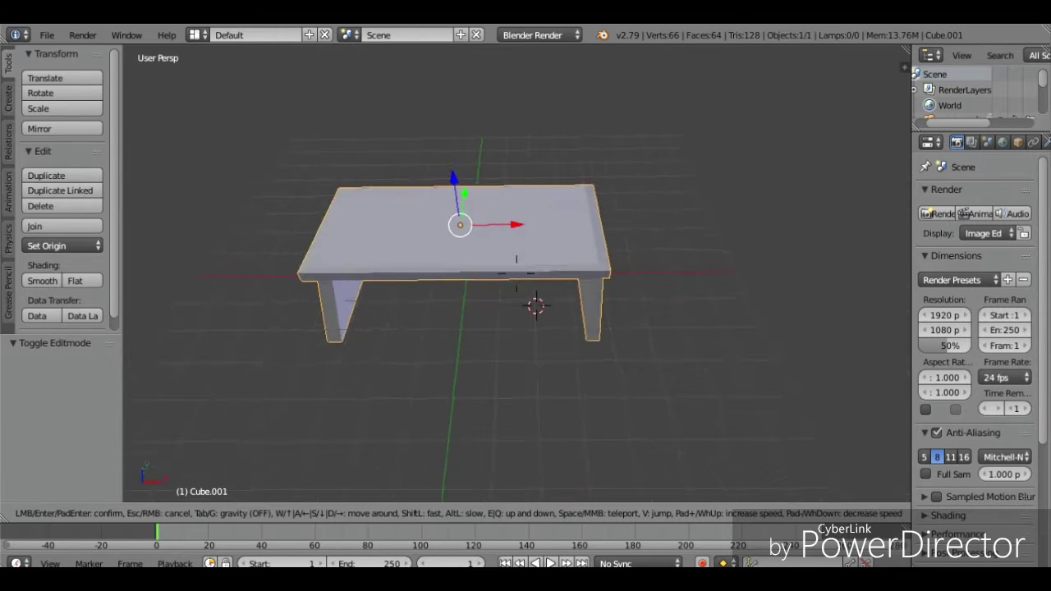
click(517, 274)
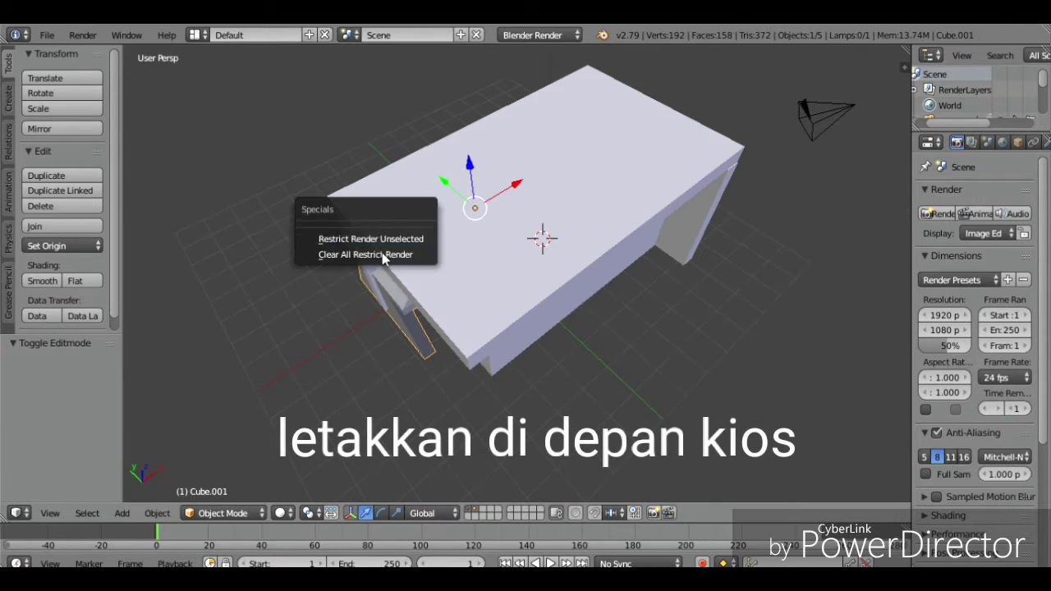
key(shift+f)
key(s)
click(517, 274)
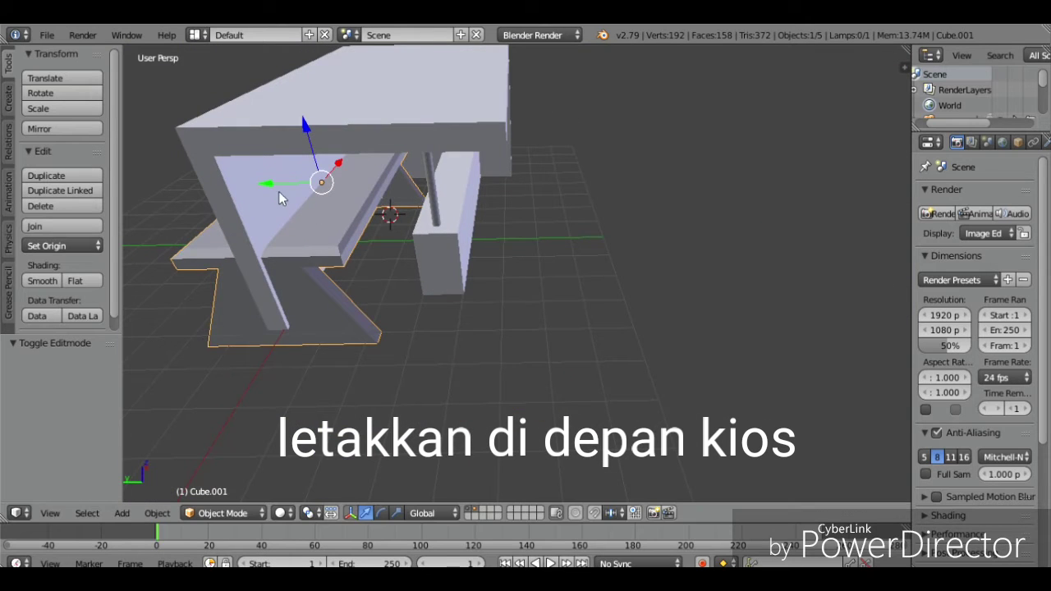
drag(276, 190, 596, 247)
Step: Scale the table uniformly to 0.695 and lower it 0.530 along Z toward the ground
key(s)
click(702, 257)
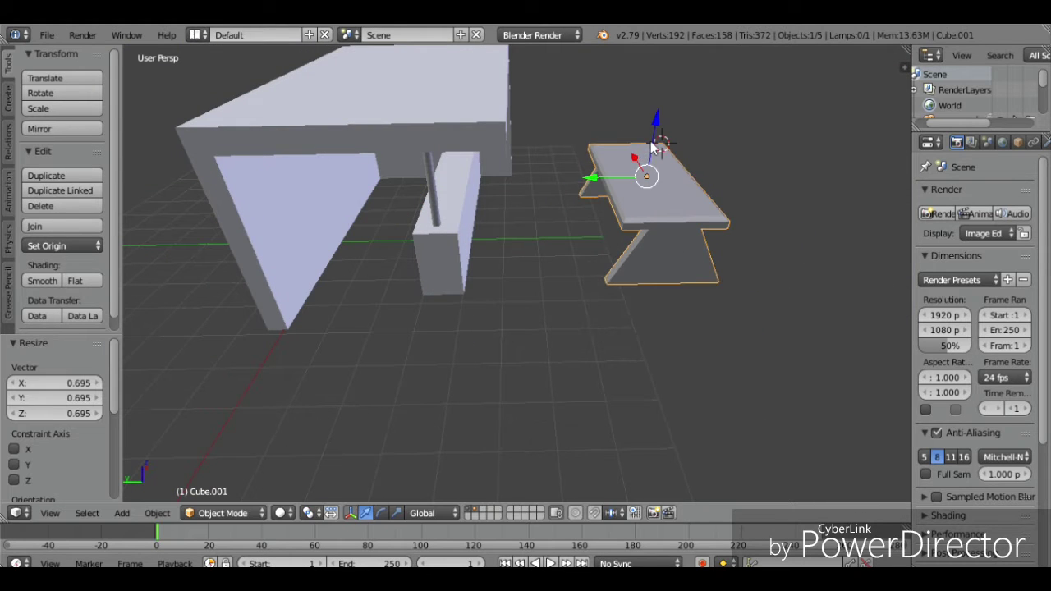
drag(653, 148, 661, 167)
Step: Reset the 3D cursor to the scene centre, add a mesh plane there and scale it 16.077 as the ground
key(shift+f)
key(w)
key(d)
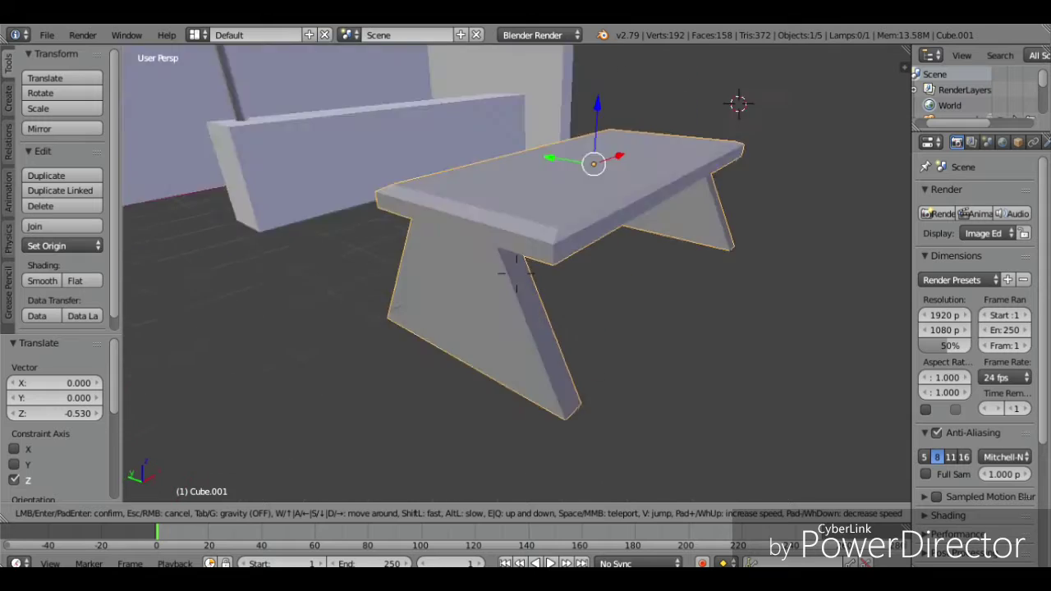
key(s)
key(a)
click(534, 269)
key(shift+c)
key(shift+a)
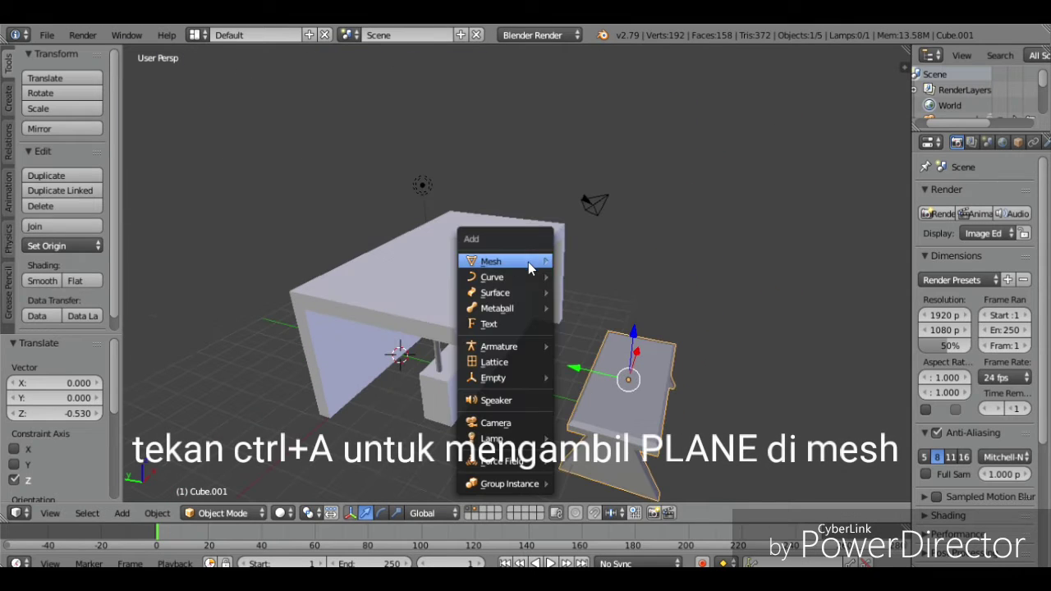
mouse_move(530, 262)
click(577, 262)
key(s)
click(1050, 371)
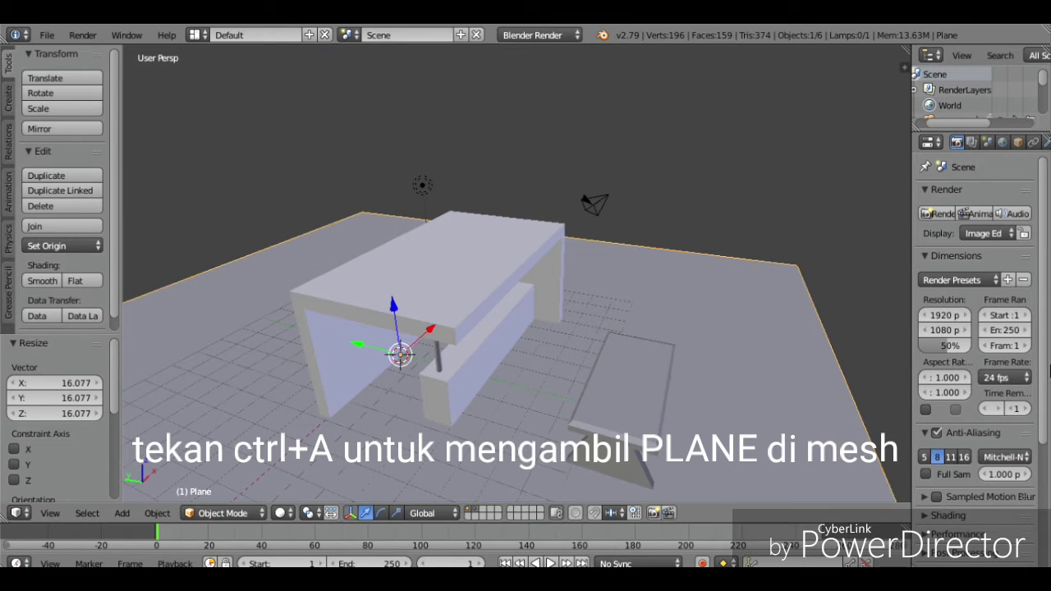
Step: Make the ground plane unselectable in the outliner, select the table and adjust its height by -0.079 and 0.341 along Z
drag(983, 132, 985, 247)
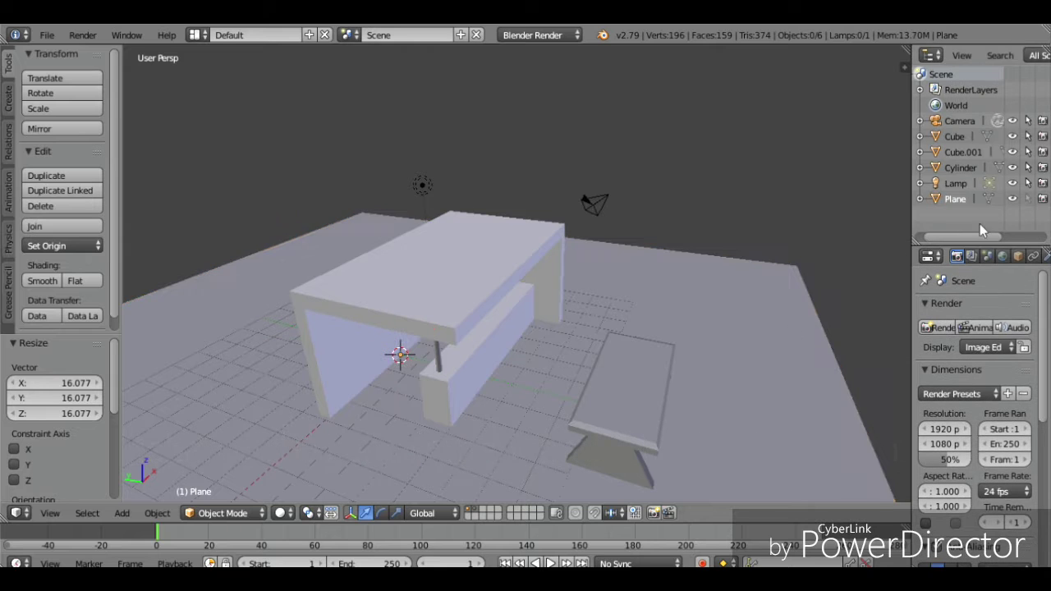
click(963, 152)
key(shift+f)
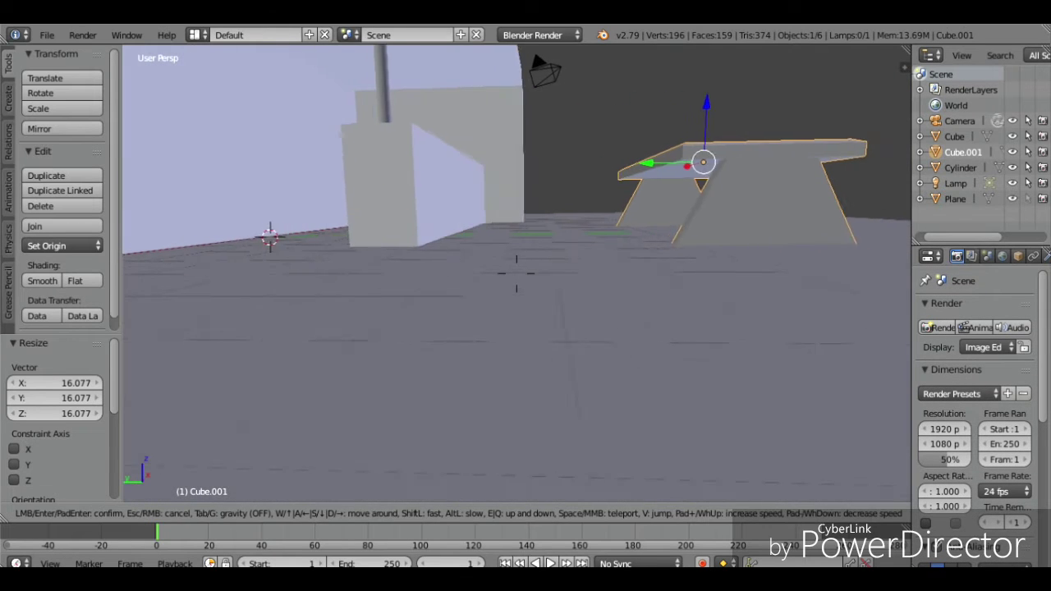
click(516, 273)
right_click(400, 183)
drag(328, 80, 342, 93)
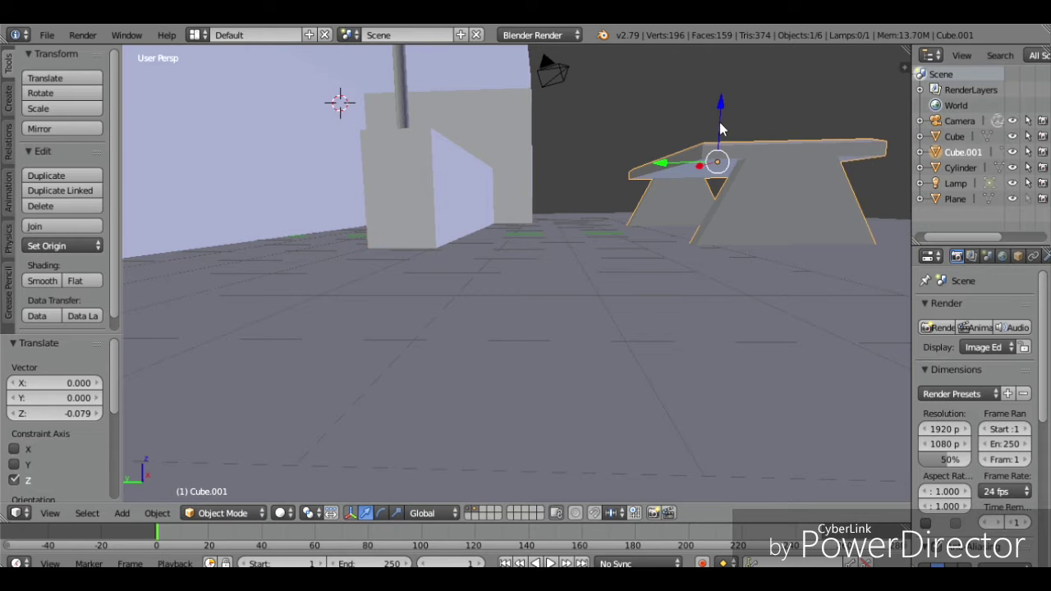
drag(720, 129, 733, 99)
Step: Move the table -0.657 along Y, farther away from the building
key(shift+f)
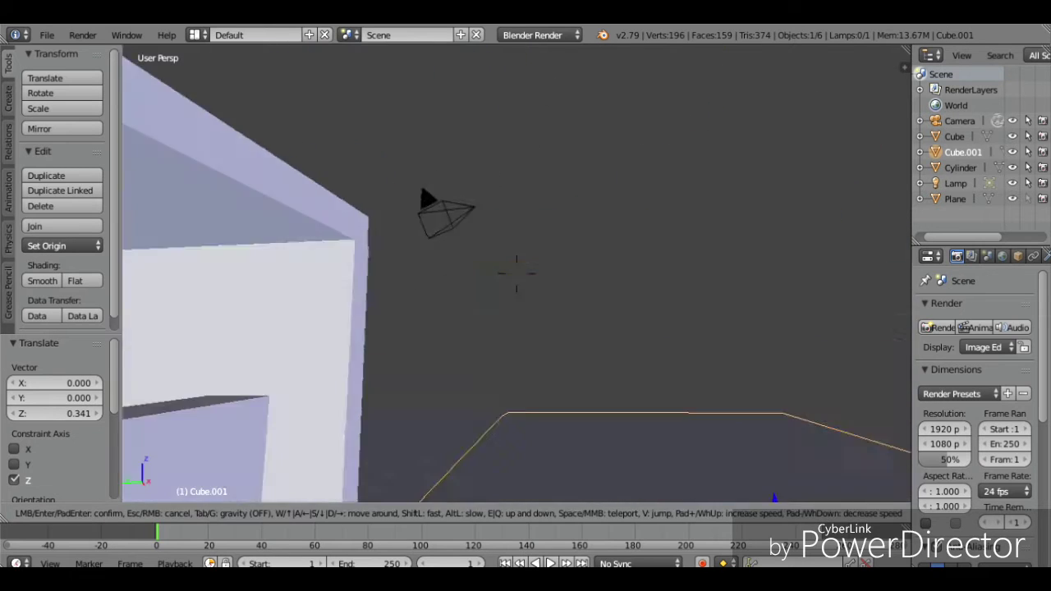
key(s)
click(516, 274)
drag(441, 234, 484, 239)
Step: Add a mesh cylinder on the ground beside the table, scale it down uniformly and raise it 0.610 along Z
key(shift+f)
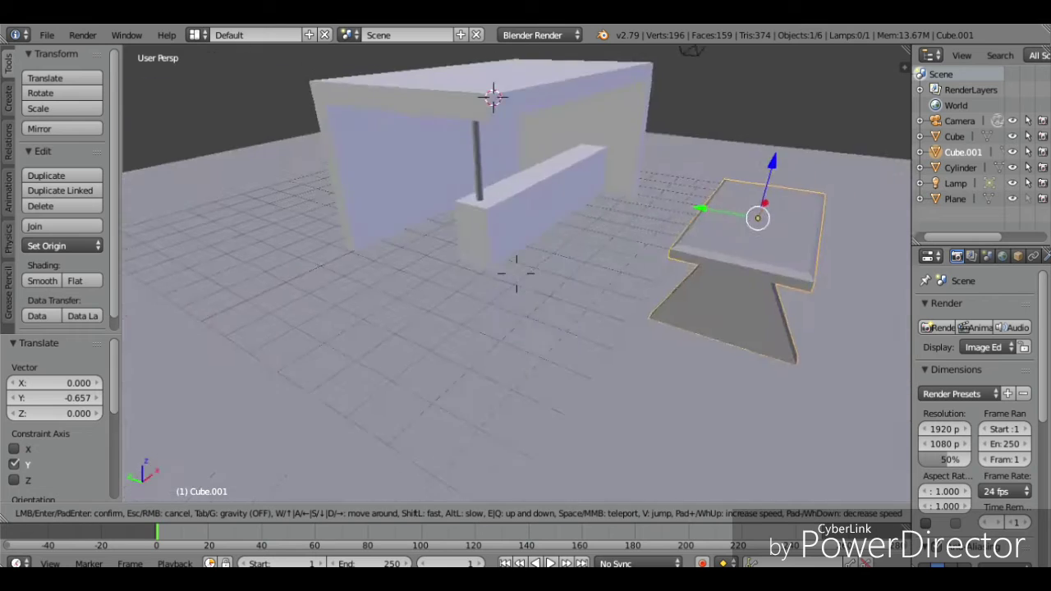
key(Return)
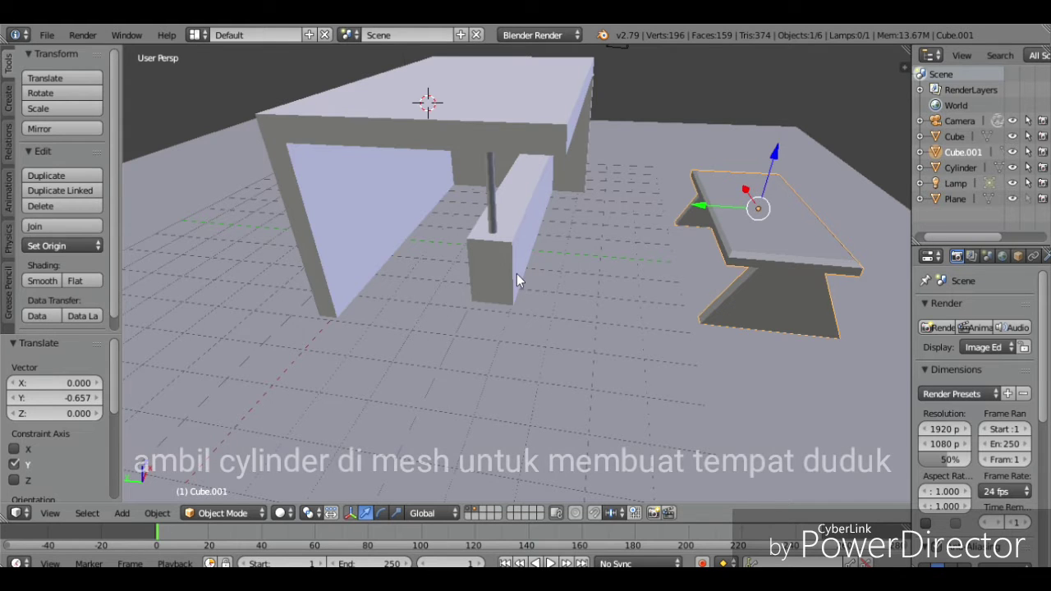
key(shift+f)
key(Return)
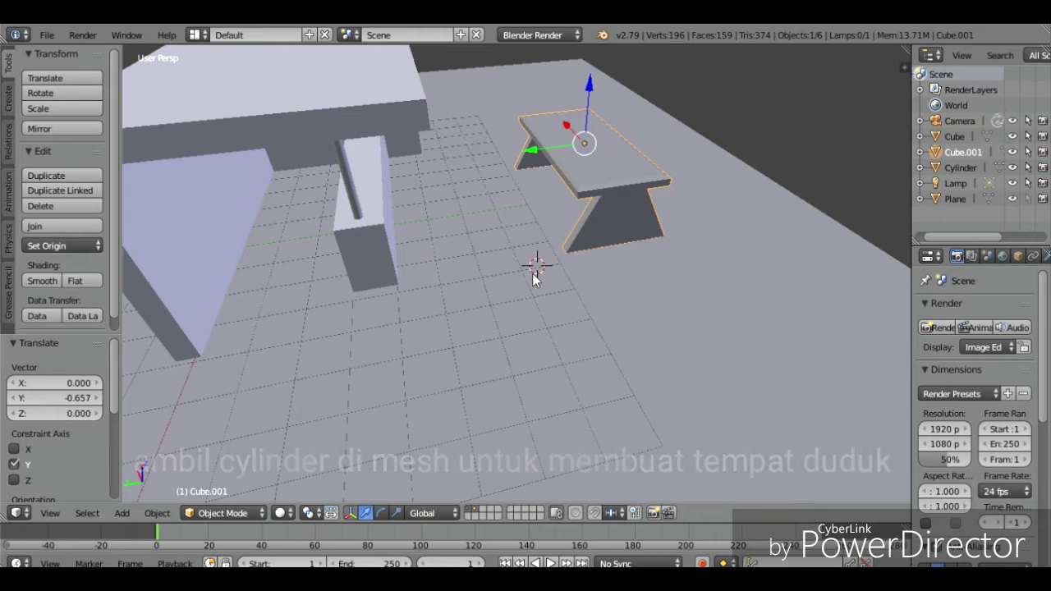
key(shift+a)
mouse_move(532, 277)
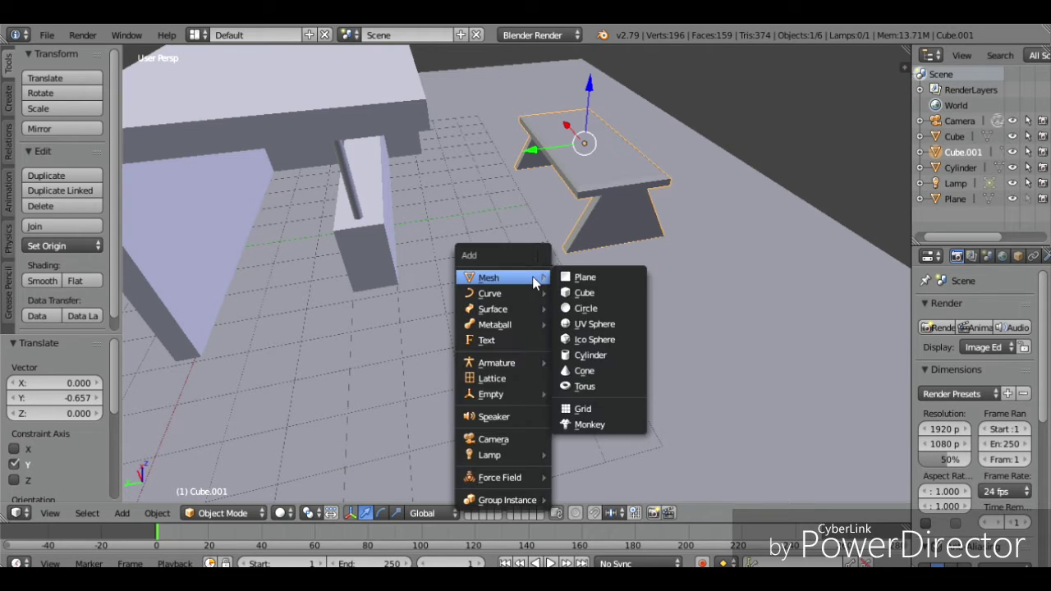
click(616, 352)
key(s)
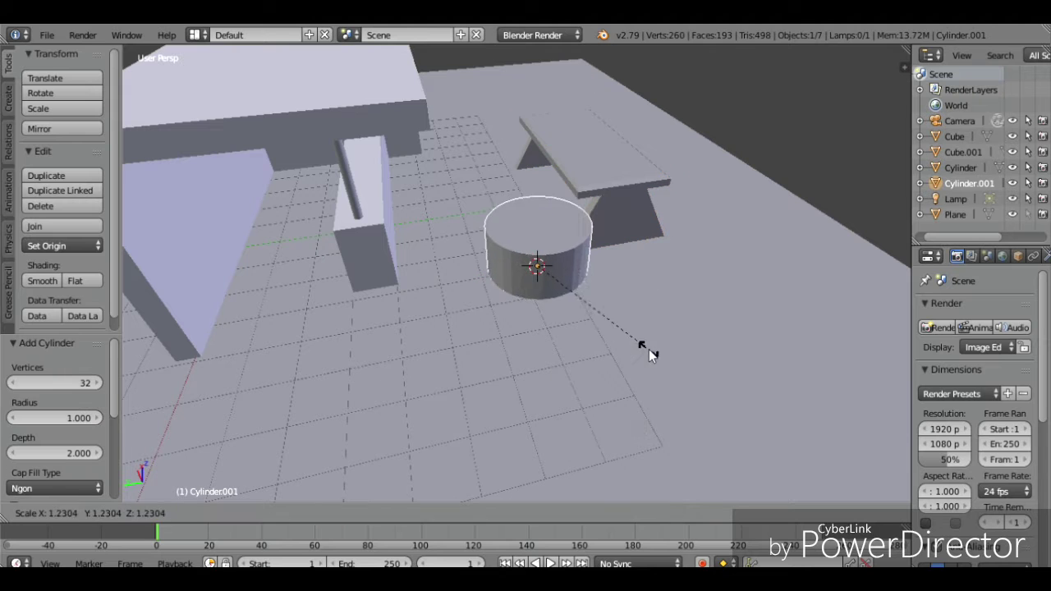
click(576, 330)
drag(542, 221, 546, 209)
Step: Scale the cylinder along Z by 0.897 and by 0.902, and adjust its position along Y beside the table
key(s)
key(z)
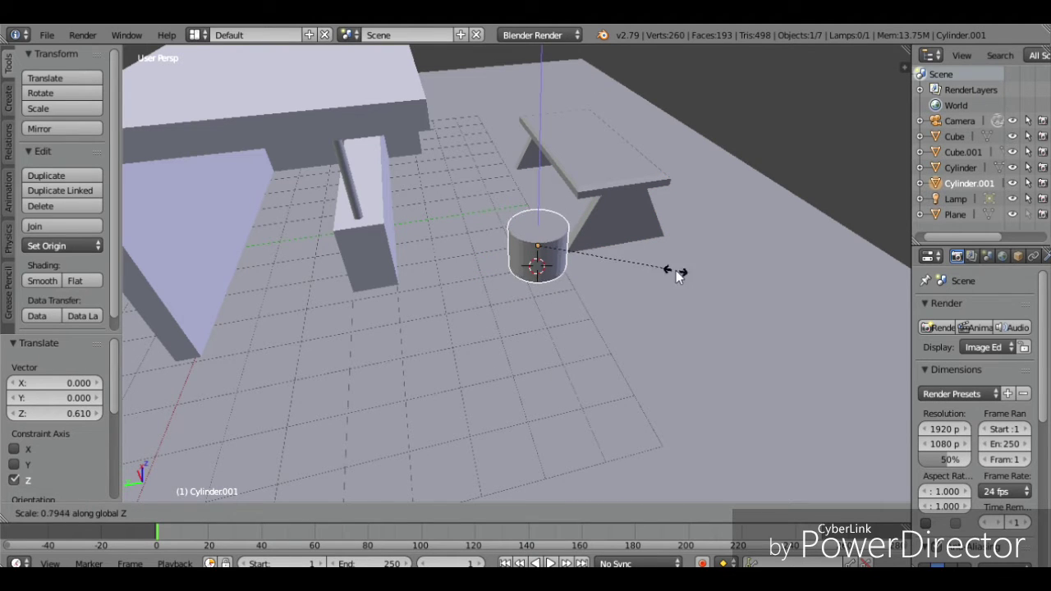
click(691, 276)
key(shift+f)
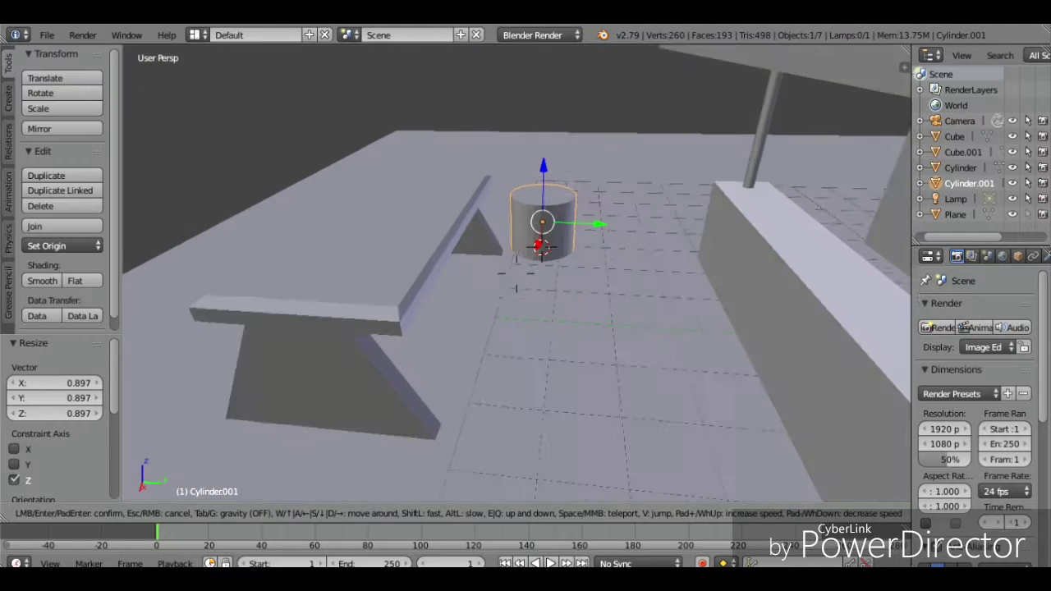
click(556, 250)
mouse_move(554, 246)
mouse_down()
mouse_move(555, 282)
mouse_move(581, 256)
mouse_move(572, 251)
mouse_up()
key(s)
key(z)
click(636, 248)
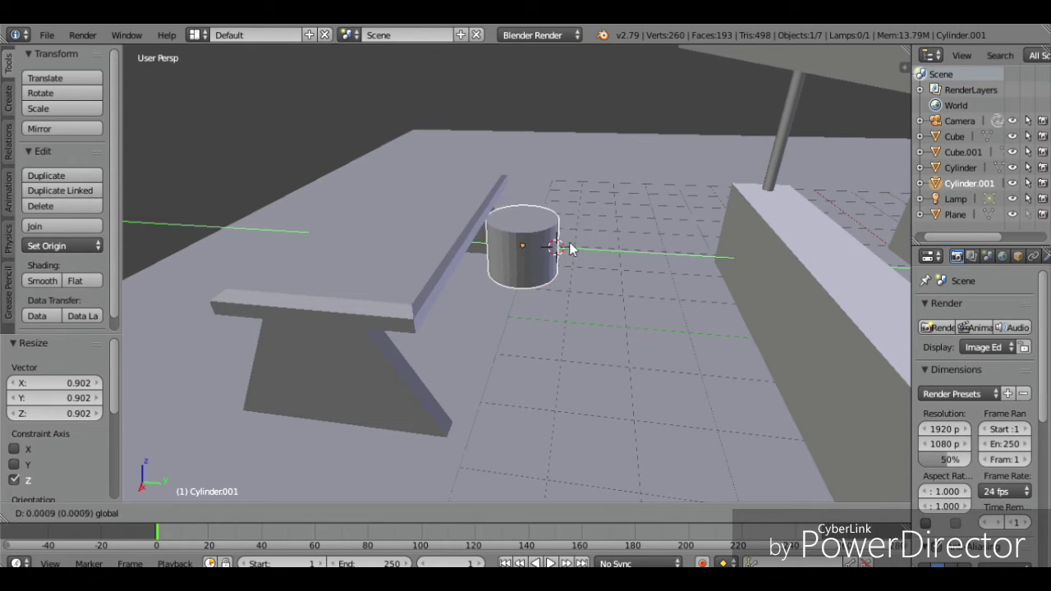
click(578, 241)
Step: Select the table and raise it 1.004 along Z
right_click(455, 257)
key(s)
key(z)
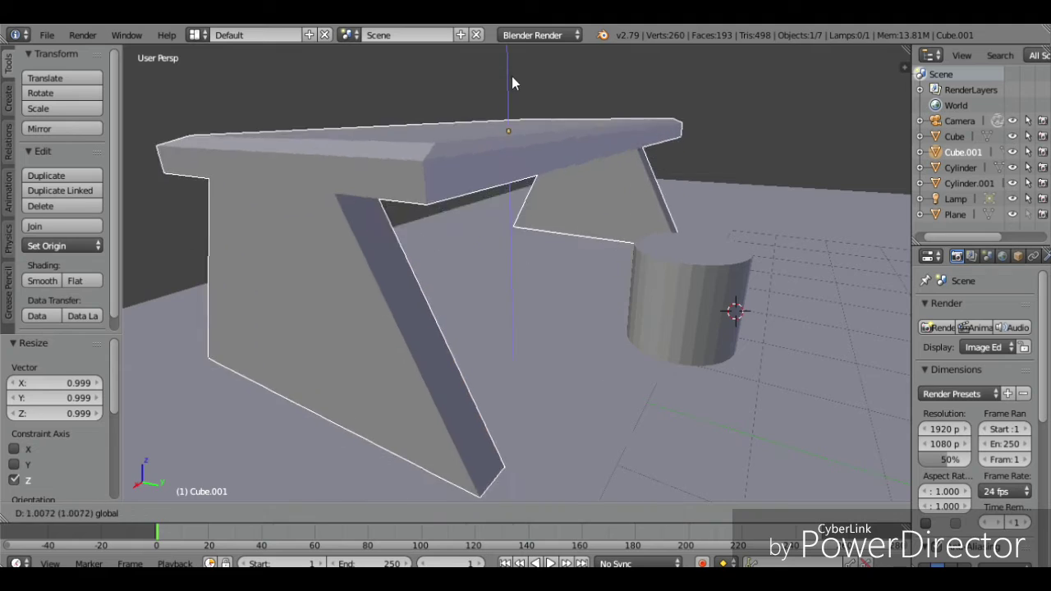
Step: Enter edit mode on the table and select the bottom faces of both legs
key(shift+f)
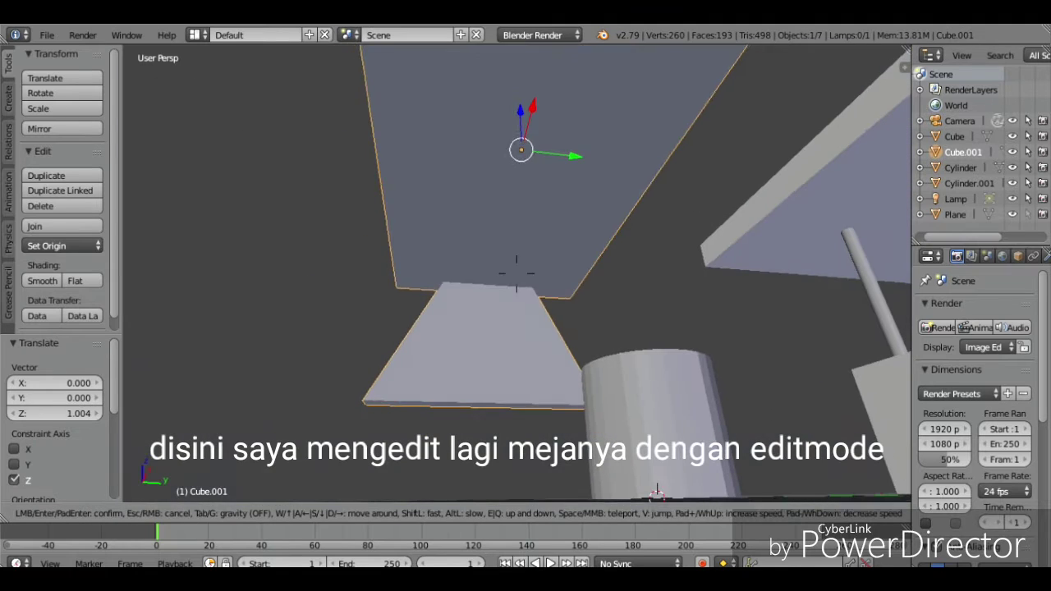
click(503, 428)
key(Tab)
right_click(512, 413)
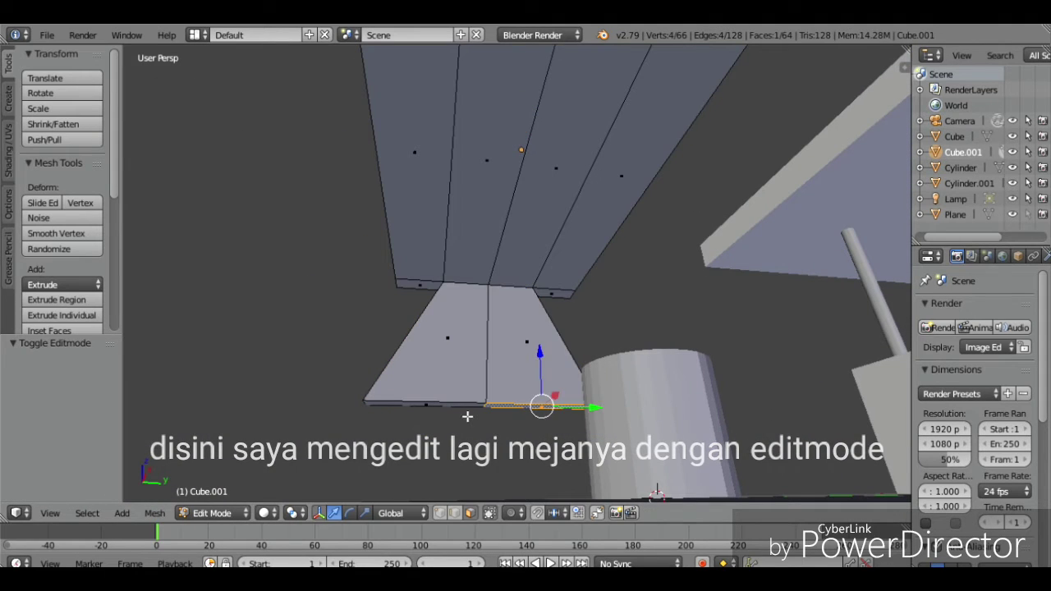
shift+right_click(469, 403)
key(shift+f)
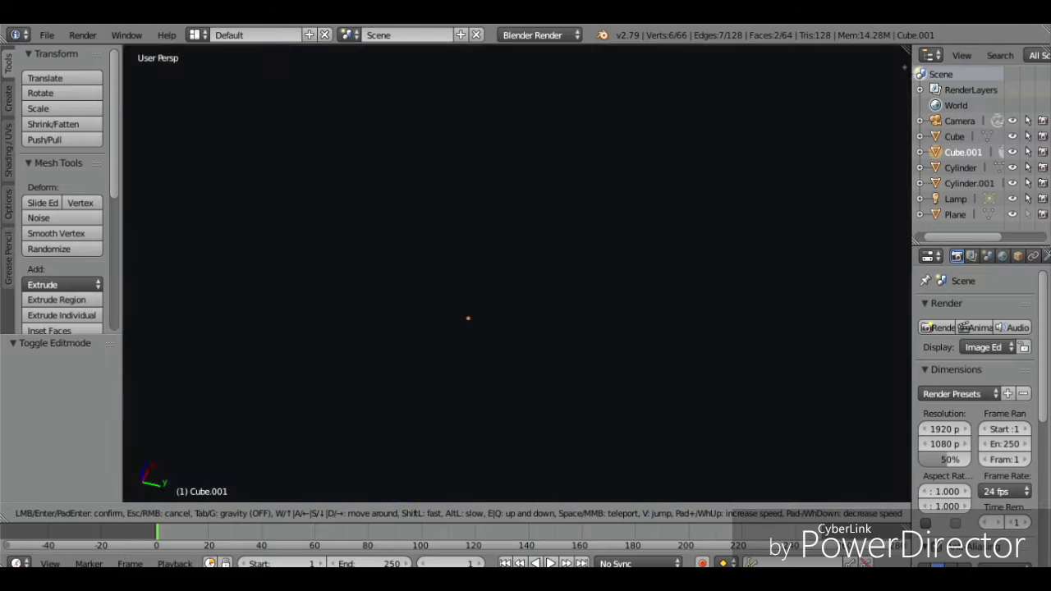
click(571, 285)
shift+right_click(680, 292)
shift+right_click(619, 310)
key(shift+f)
key(Escape)
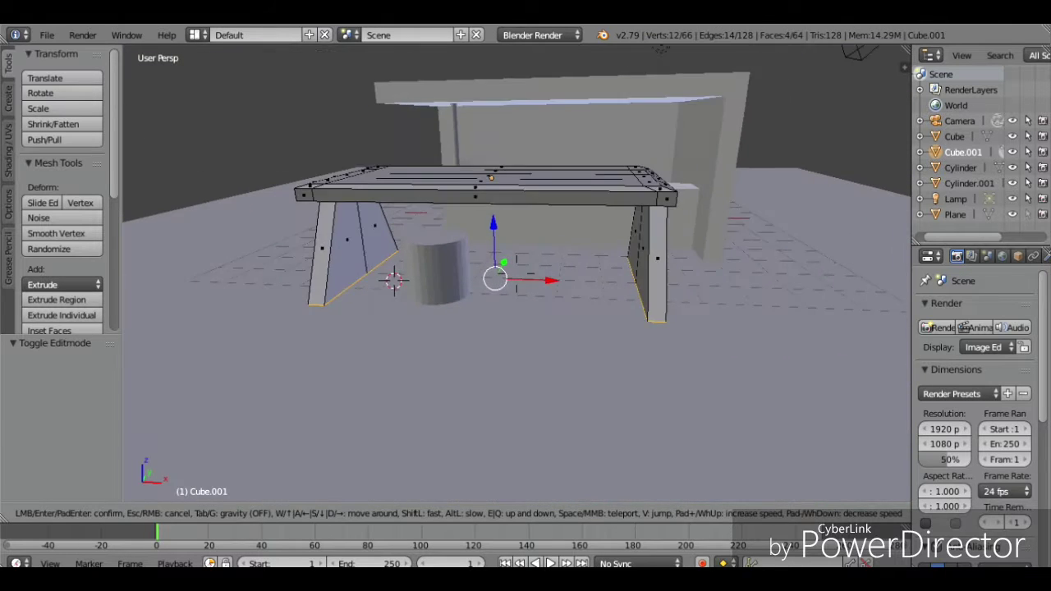
Step: Lower the selected leg bottom faces 0.159 along Z
key(g)
key(z)
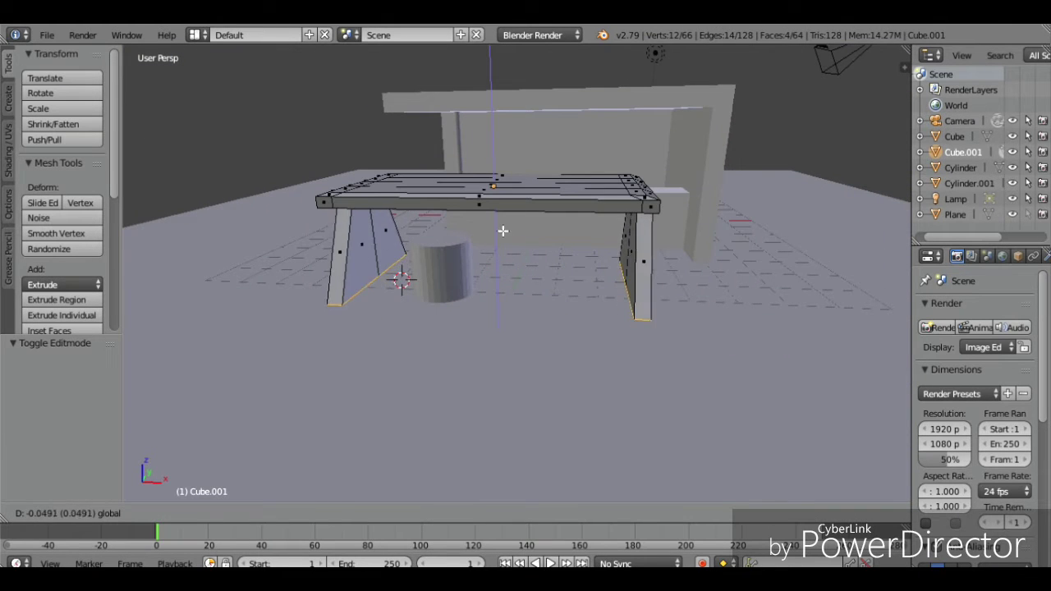
click(504, 236)
Step: Scale the selected leg bottoms inward along X and lengthen the legs farther down along Z
key(shift+f)
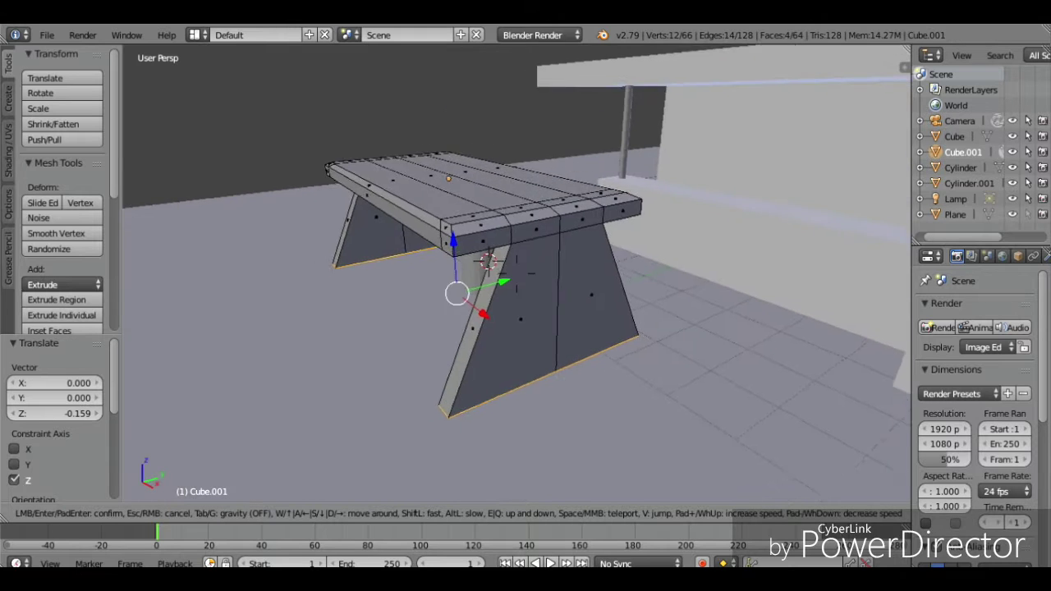
click(517, 274)
key(x)
click(678, 185)
key(s)
key(x)
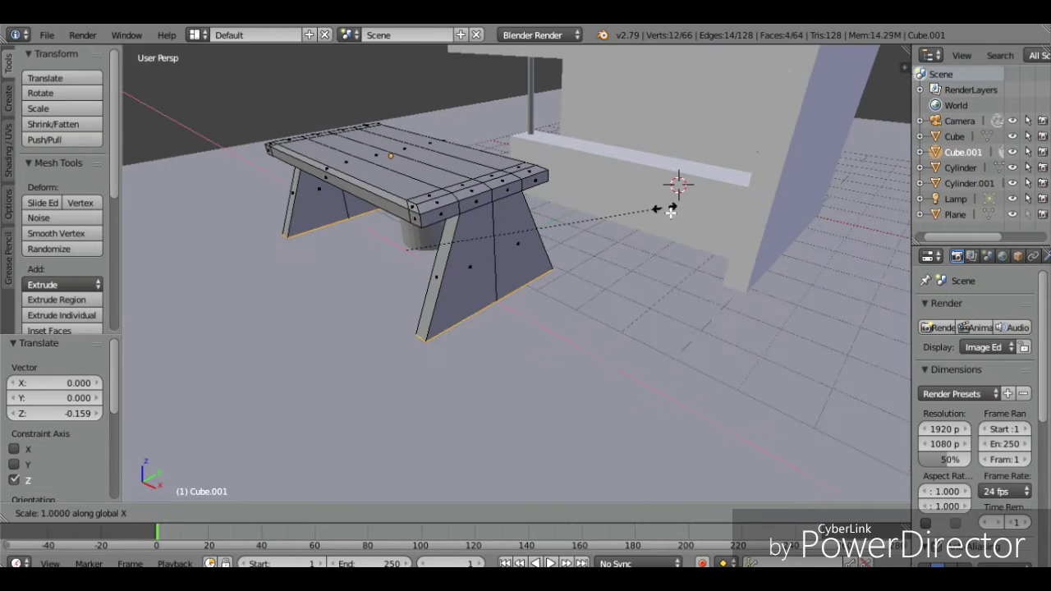
click(725, 236)
mouse_move(405, 208)
mouse_down()
mouse_move(408, 229)
mouse_move(406, 211)
mouse_up()
click(407, 220)
Step: Return to object mode and lower the whole table 0.580 along Z onto the ground
key(Tab)
key(g)
key(z)
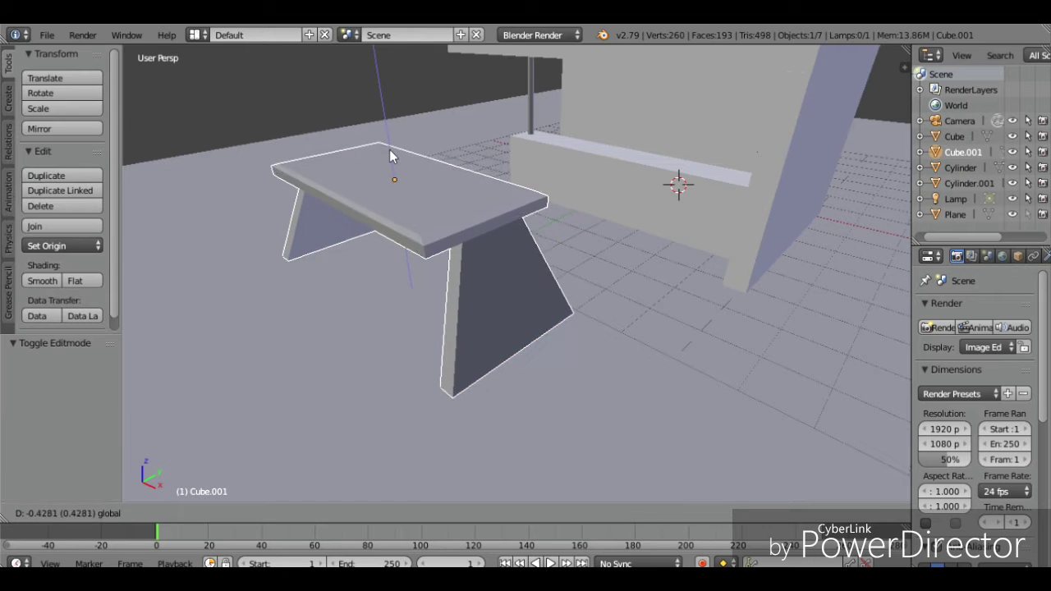
click(395, 158)
Step: Move the cylinder seat -4.485 along Y to the table's outer side and raise it 0.043 along Z
key(shift+f)
click(517, 274)
right_click(539, 265)
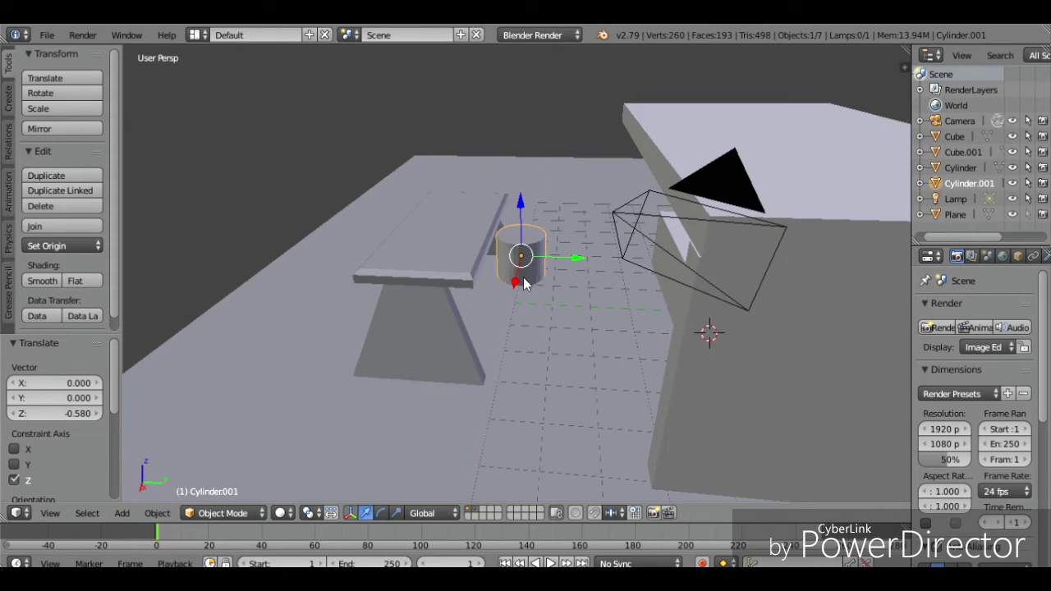
key(g)
key(y)
click(422, 279)
key(shift+f)
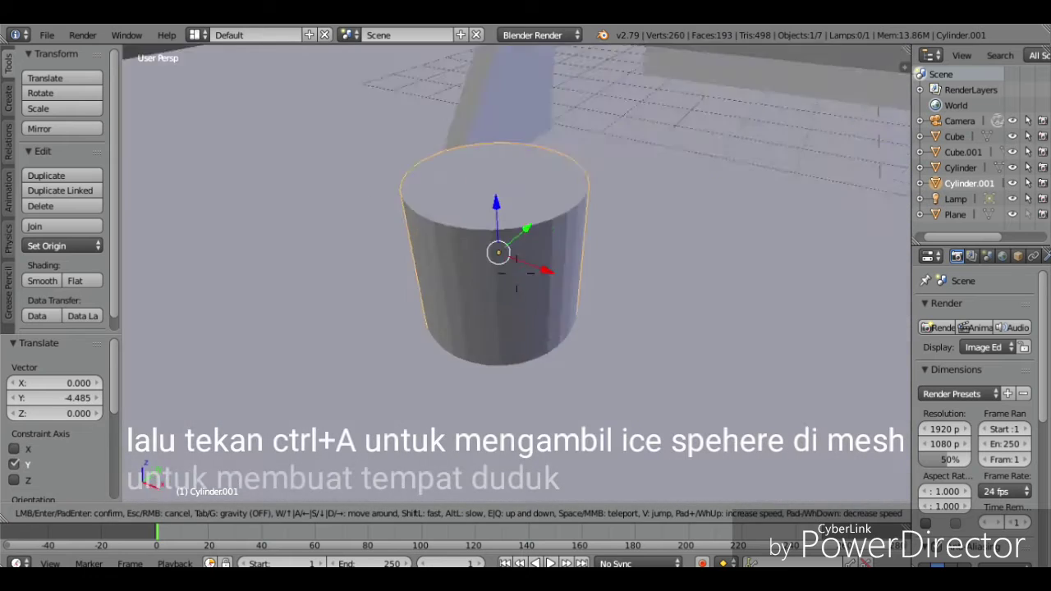
click(517, 273)
drag(636, 241, 603, 237)
drag(539, 179, 541, 176)
Step: Add a UV sphere as the seat cushion, move it toward the cylinder and flatten it to 0.295 along Z
key(shift+f)
click(511, 269)
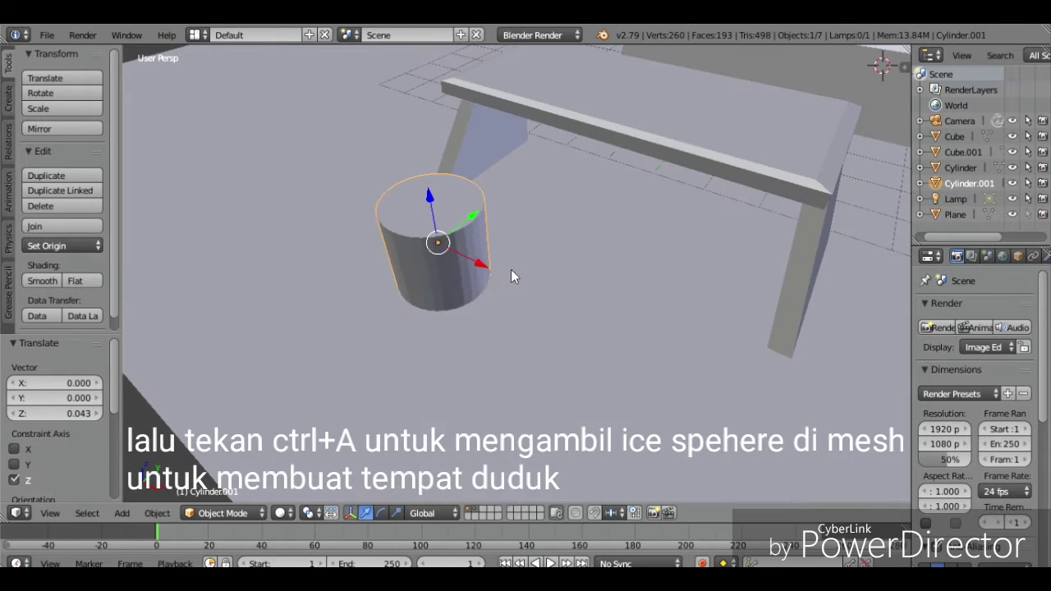
key(shift+a)
mouse_move(511, 269)
click(608, 332)
key(shift+f)
key(s)
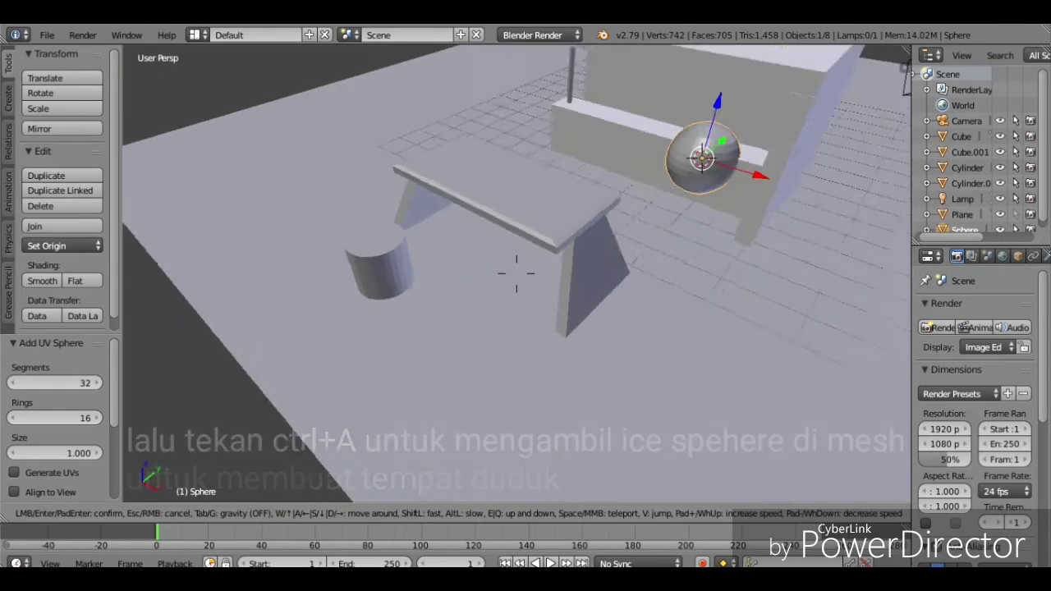
click(517, 273)
drag(722, 174, 440, 248)
key(s)
key(z)
click(491, 310)
Step: Move the flattened sphere -4.350 along X over the cylinder seat
key(shift+f)
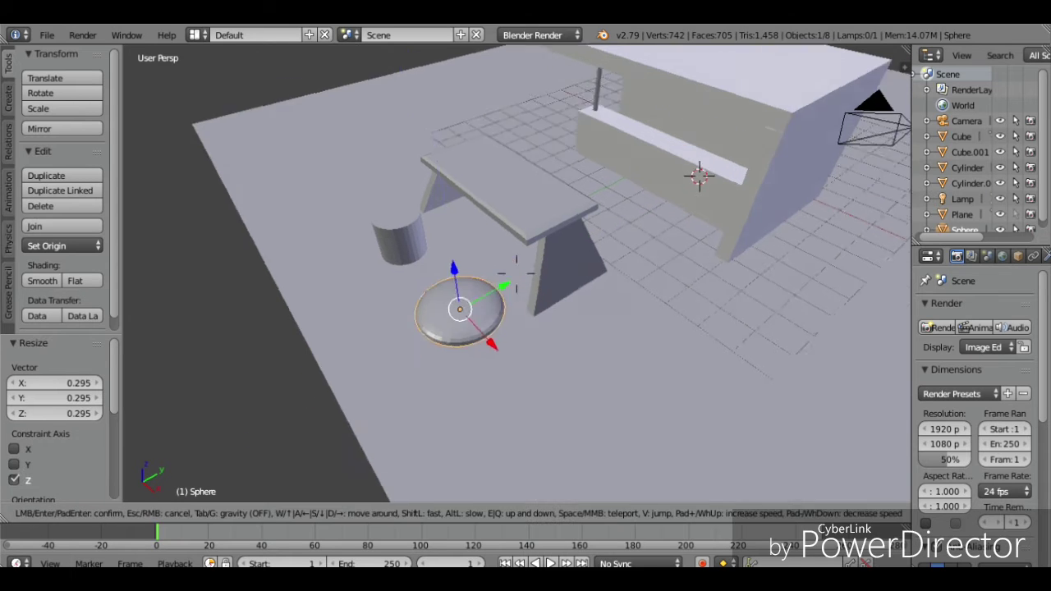
key(w)
key(a)
click(516, 274)
drag(626, 233, 430, 293)
Step: Scale the sphere uniformly to 0.705 and move it 0.545 along Y to centre it on the cylinder
key(shift+f)
key(a)
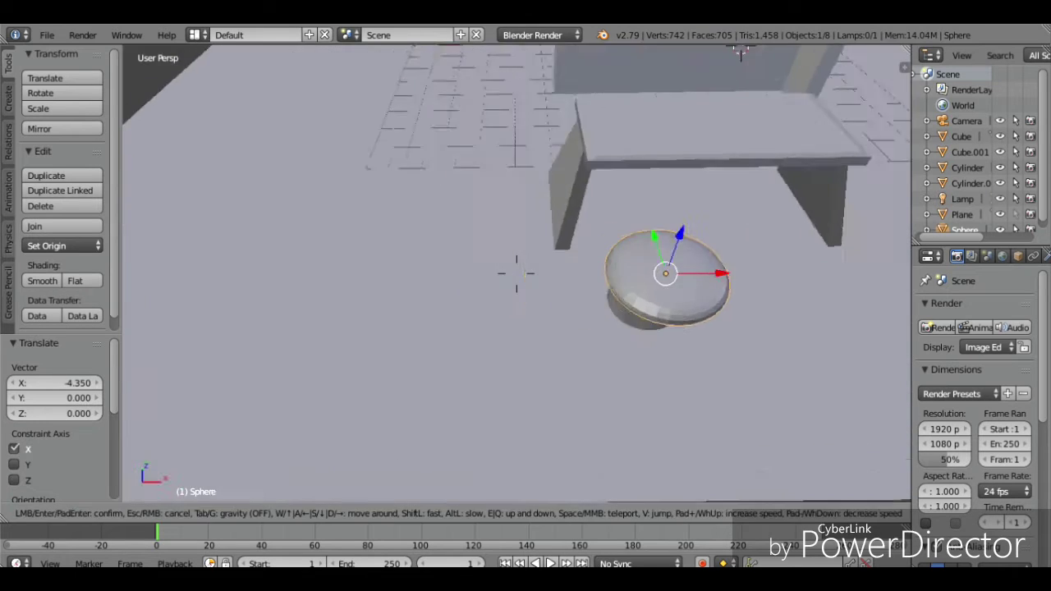
key(w)
click(516, 274)
key(s)
click(687, 295)
drag(573, 223, 553, 223)
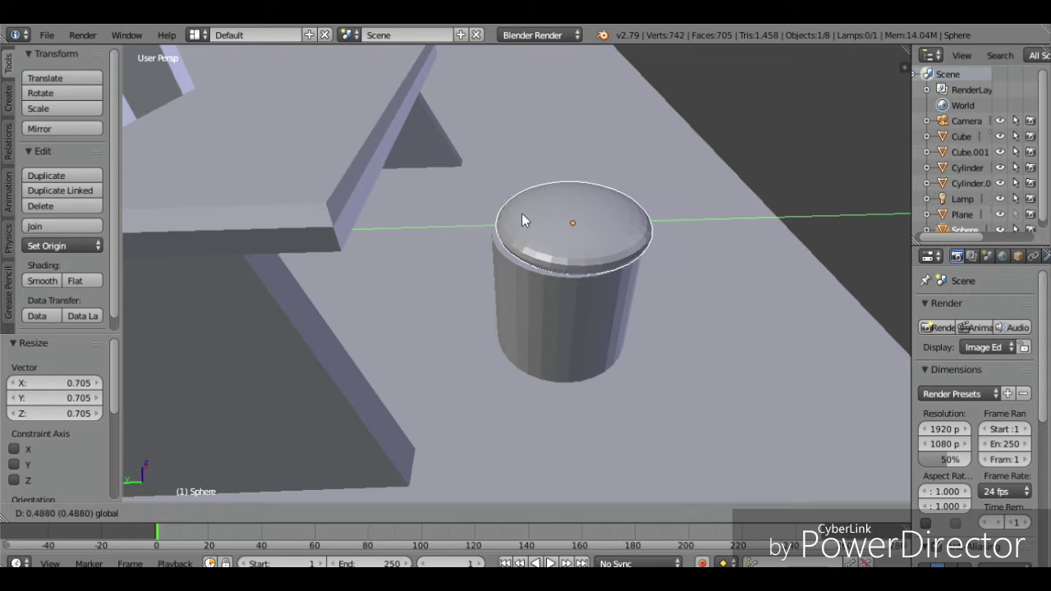
key(Return)
Step: Try joining the sphere with the cylinder and moving the combined seat 0.122 along X and 0.566 along Y
key(shift+f)
key(Return)
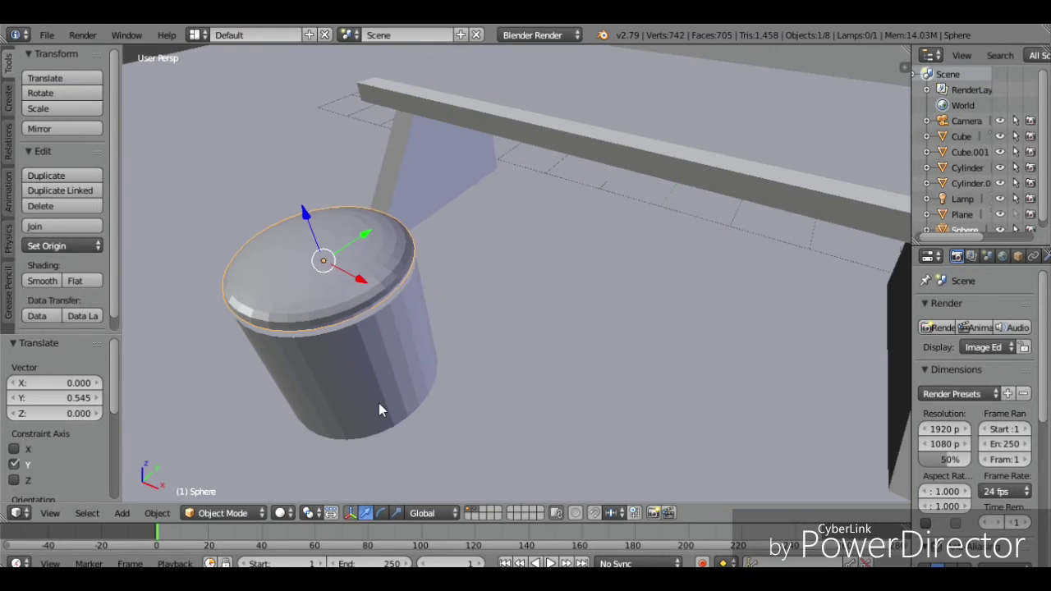
shift+right_click(378, 402)
key(ctrl+j)
key(g)
key(x)
key(Return)
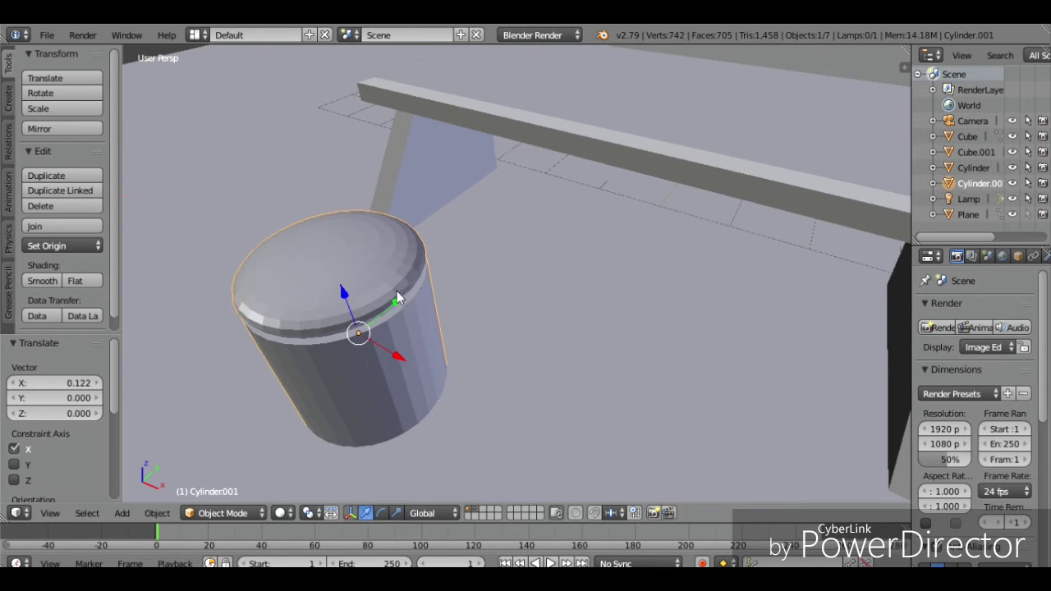
key(g)
key(y)
key(Return)
Step: Undo the two seat moves and the join of sphere and cylinder
key(shift+f)
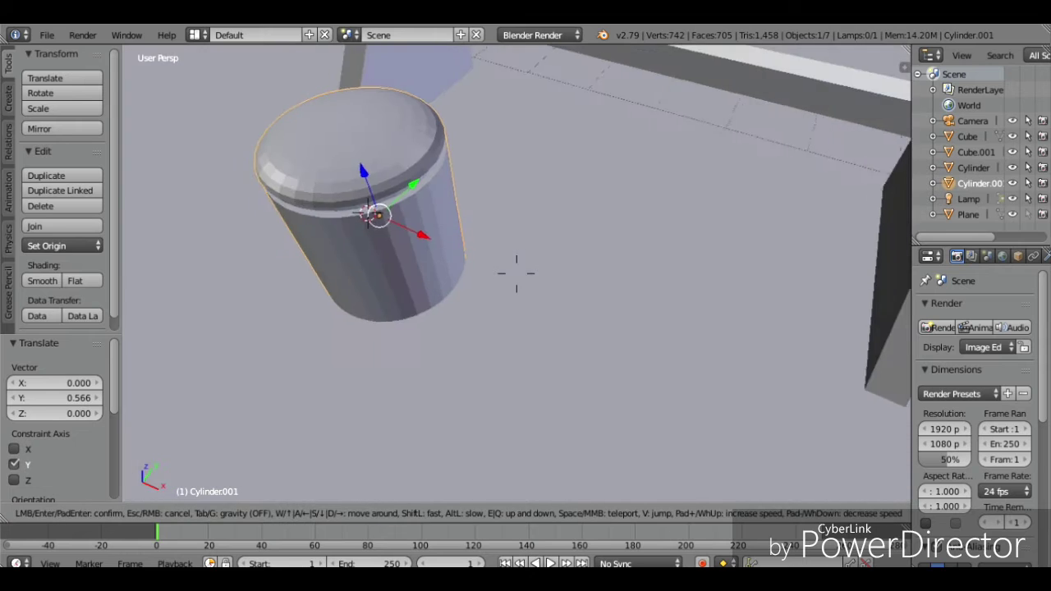
key(Return)
key(ctrl+z)
key(ctrl+z)
key(ctrl+z)
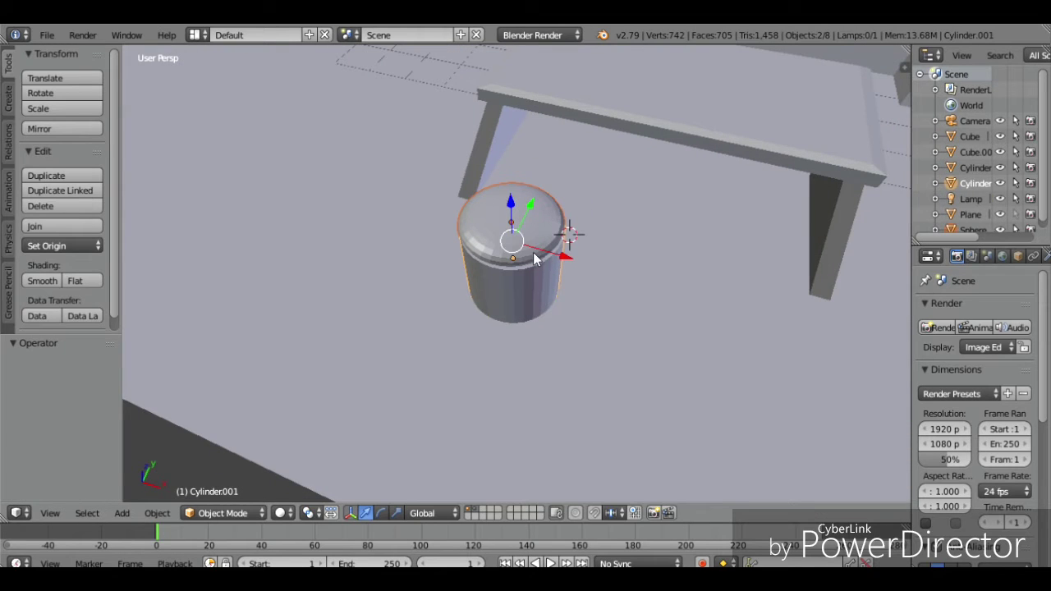
Step: Refine the sphere cushion's fit by moving it -0.016 along Y and scaling it uniformly to 0.967
drag(554, 238, 512, 217)
key(shift+f)
click(517, 272)
key(shift+f)
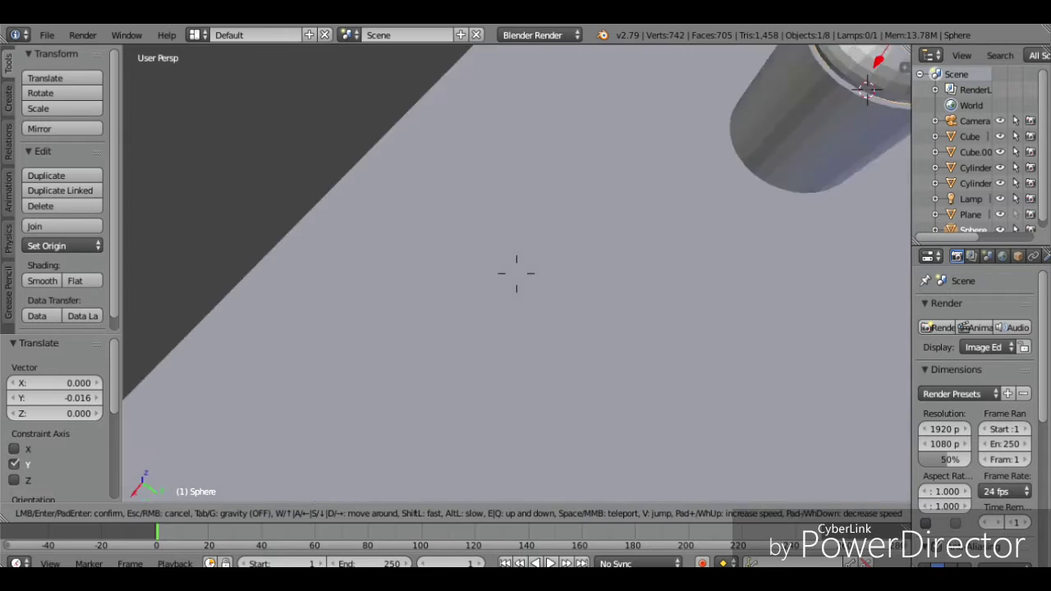
click(517, 273)
key(s)
click(566, 321)
key(shift+f)
click(516, 272)
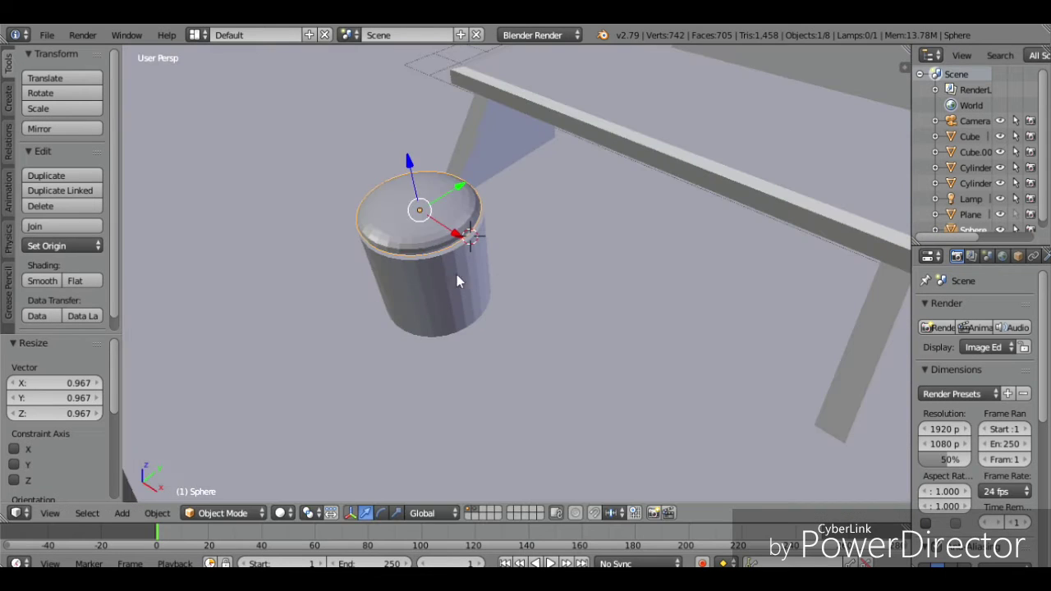
Step: Join the sphere cushion with the cylinder and duplicate the joined seat in place
shift+right_click(480, 301)
key(ctrl+j)
key(shift+d)
right_click(480, 300)
Step: Space the two seats apart along the table's long side, finishing with a -0.125 move of the copy along Y
drag(450, 279, 594, 400)
drag(528, 271, 635, 313)
drag(658, 301, 662, 304)
drag(638, 254, 631, 266)
drag(654, 324, 684, 349)
drag(668, 293, 656, 297)
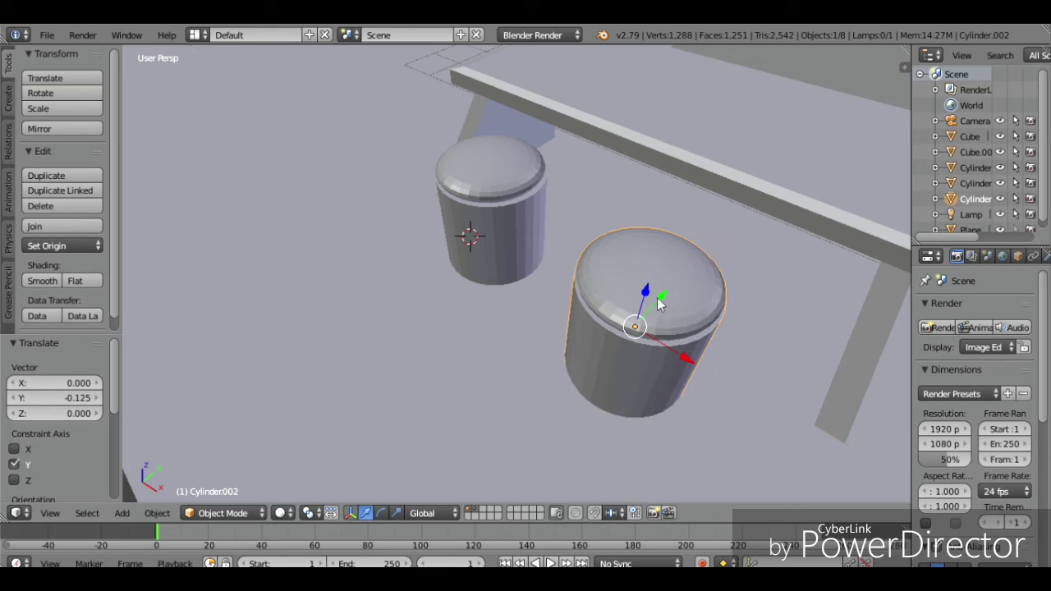
Step: Duplicate both seats together, move the copies 3.345 along Y to the table's opposite side and shift them -0.158 along X
shift+right_click(499, 250)
key(shift+f)
key(a)
key(d)
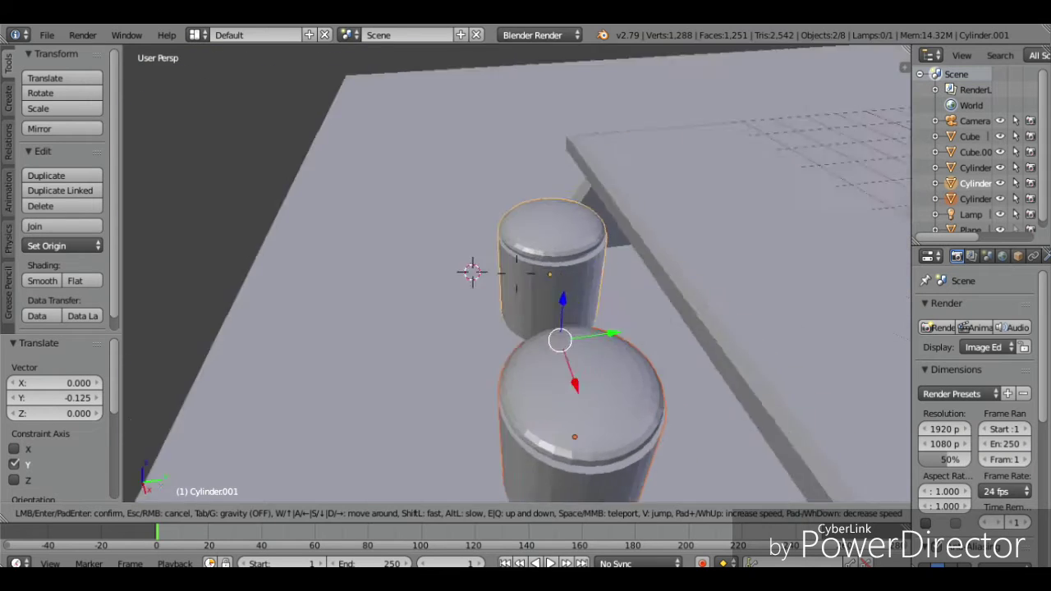
key(s)
click(516, 274)
key(shift+d)
right_click(516, 273)
drag(458, 269, 579, 252)
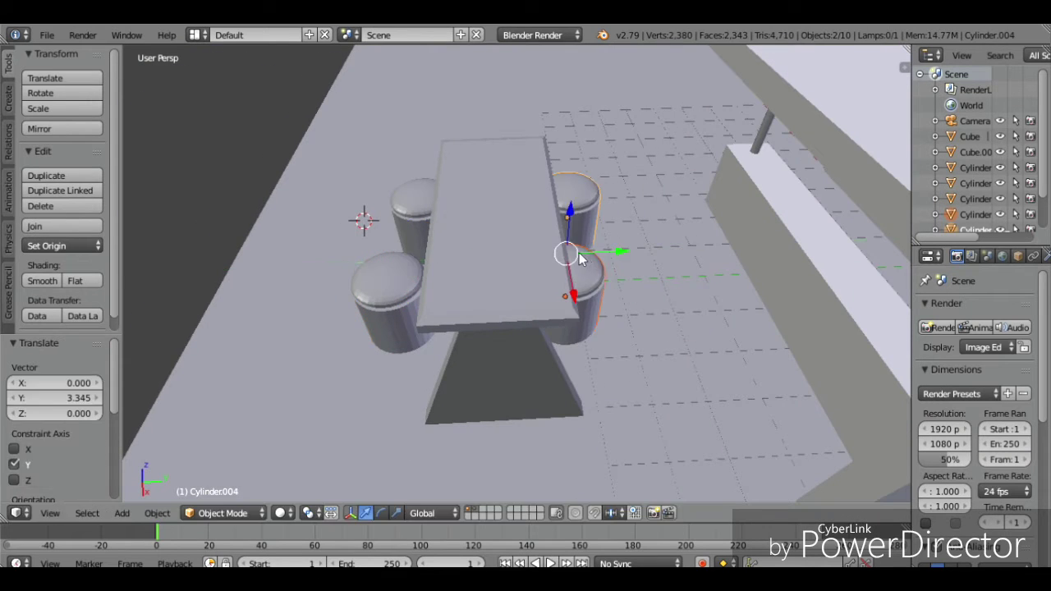
drag(573, 301, 588, 308)
Step: Duplicate the two seats on the building side and move the copies along Y toward the low front wall
key(shift+f)
key(d)
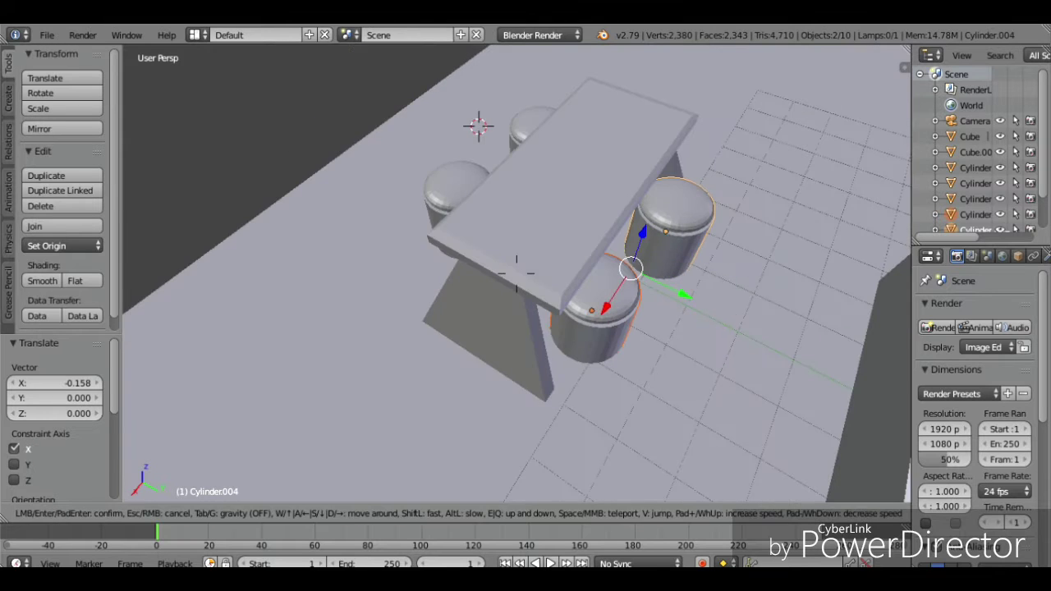
click(516, 274)
key(shift+f)
key(s)
click(516, 273)
key(shift+d)
right_click(524, 239)
drag(532, 223, 613, 231)
Step: Adjust the seats at the low front wall and duplicate one 2.050 along X to form a row of three
right_click(582, 174)
drag(627, 268, 634, 200)
drag(614, 240, 669, 307)
key(shift+d)
right_click(620, 233)
key(shift+f)
key(a)
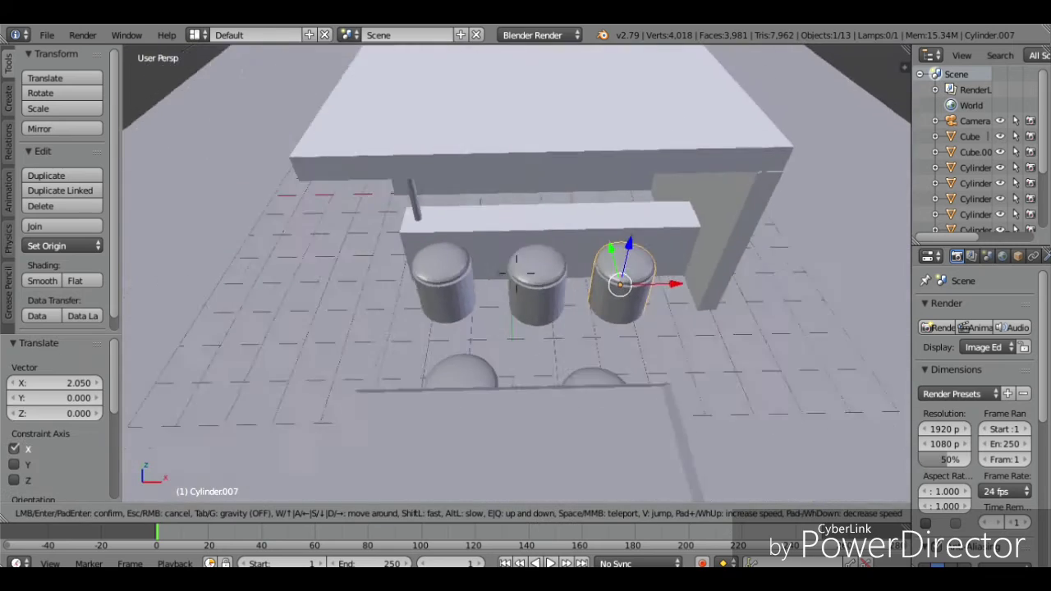
Step: Switch from the last seat to the building object and open its mesh for editing at the low front wall
key(w)
click(516, 273)
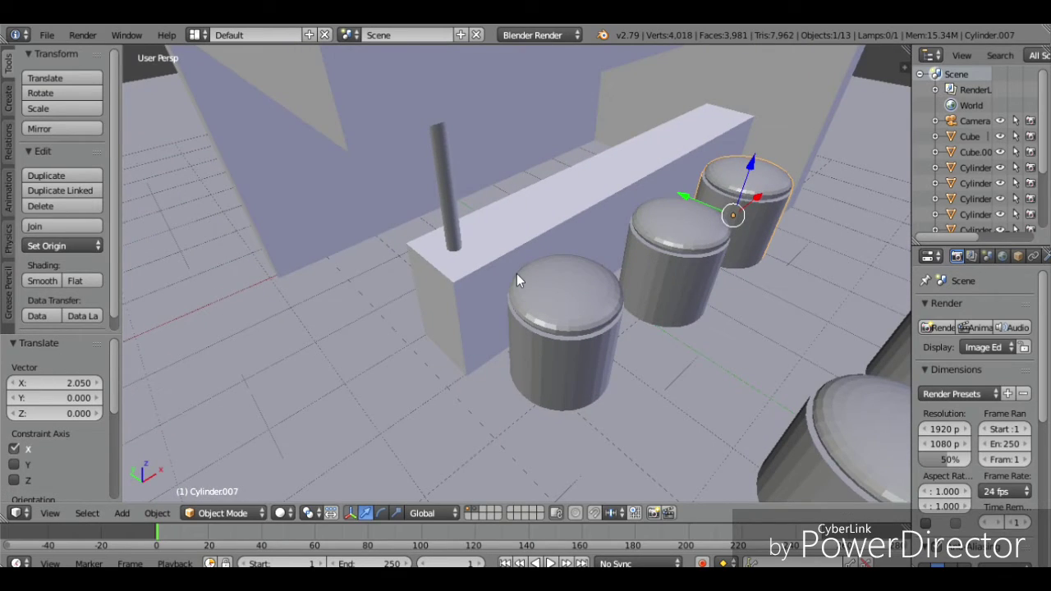
key(shift+f)
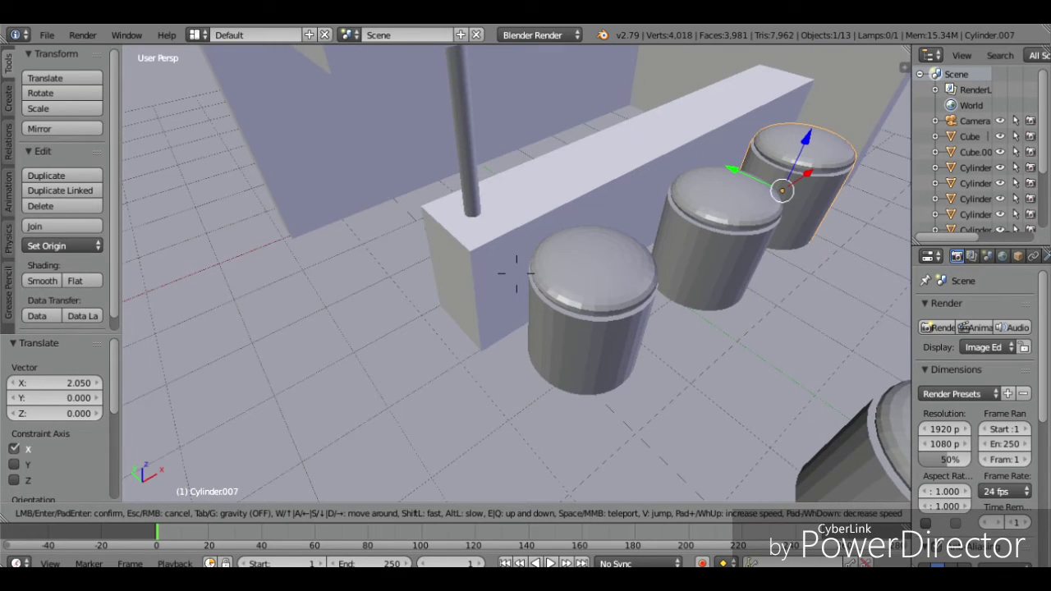
key(w)
key(s)
click(517, 273)
key(Tab)
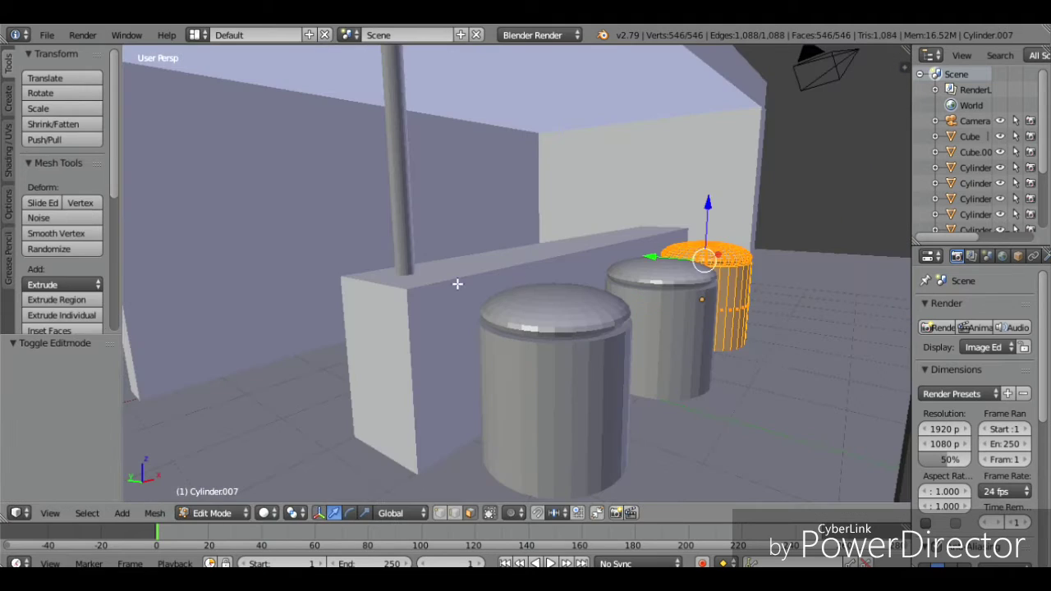
key(Tab)
right_click(458, 287)
key(Tab)
key(shift+f)
key(w)
click(517, 274)
Step: Try to extrude the low wall's top edge on the seat side outward along Y
key(ctrl+Tab)
ctrl+click(450, 273)
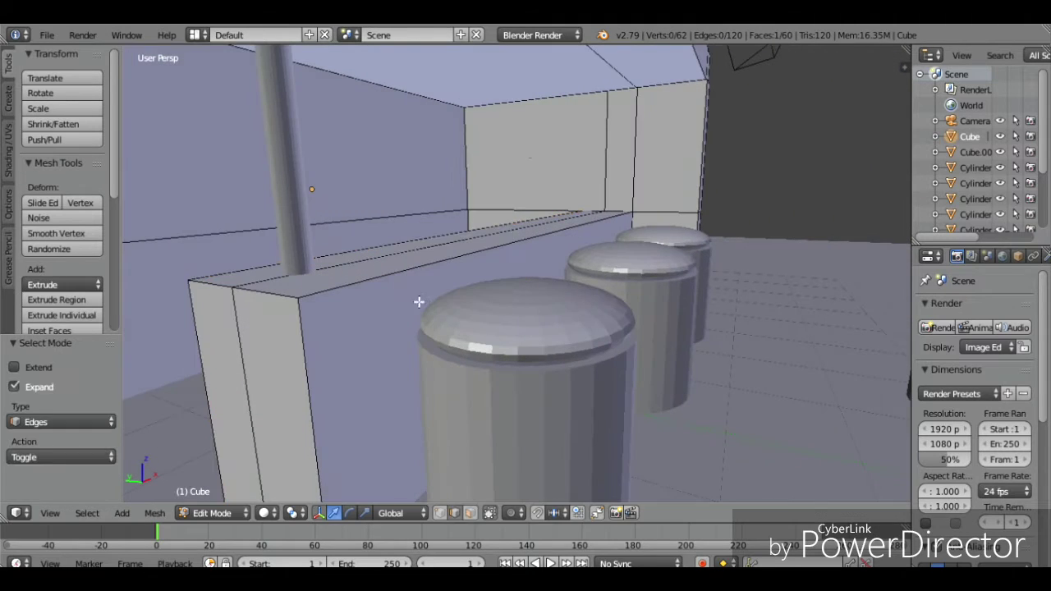
right_click(398, 273)
key(shift+f)
click(521, 279)
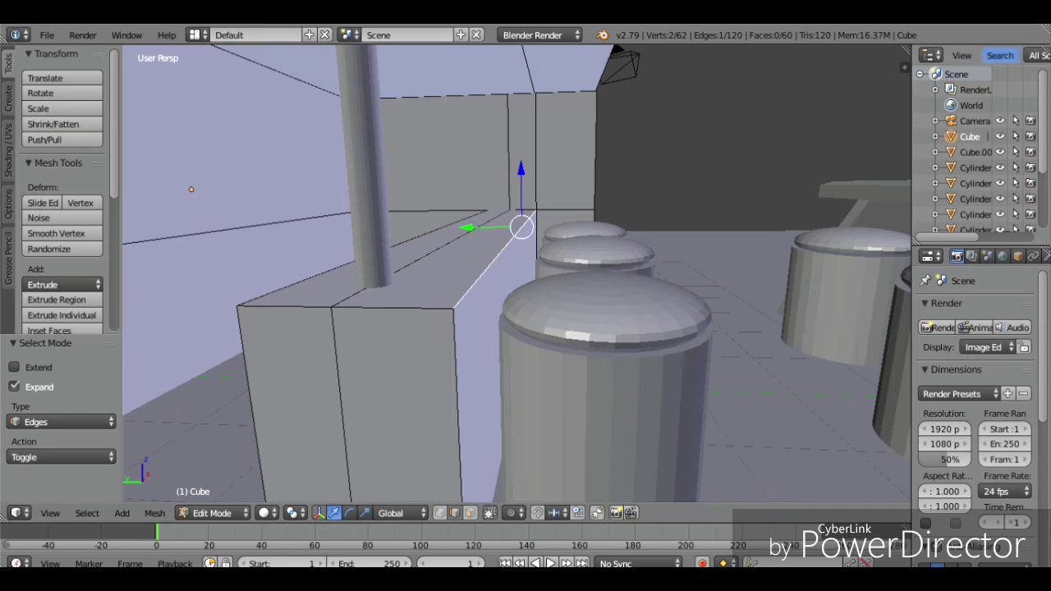
key(g)
key(y)
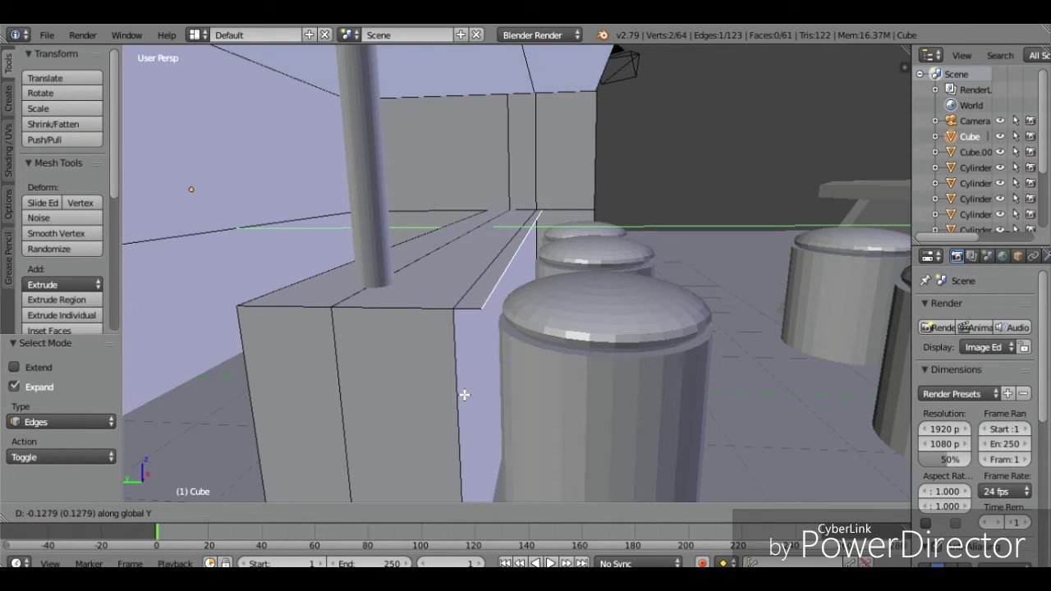
click(463, 395)
key(ctrl+z)
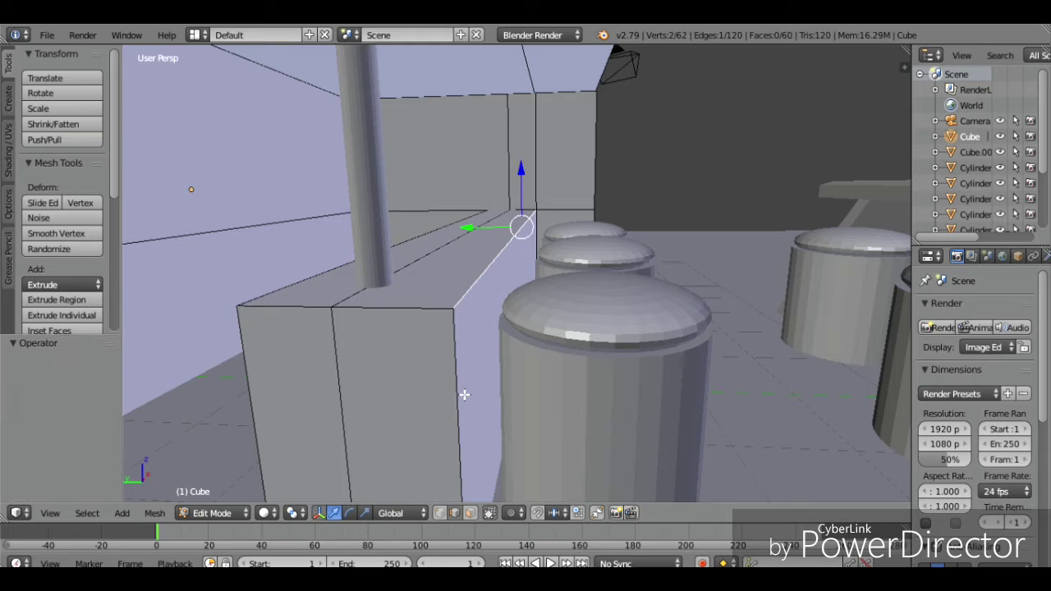
Step: Add a horizontal loop cut around the building and slide it to about -0.91, just below the low wall's top
key(ctrl+Tab)
click(464, 405)
key(ctrl+r)
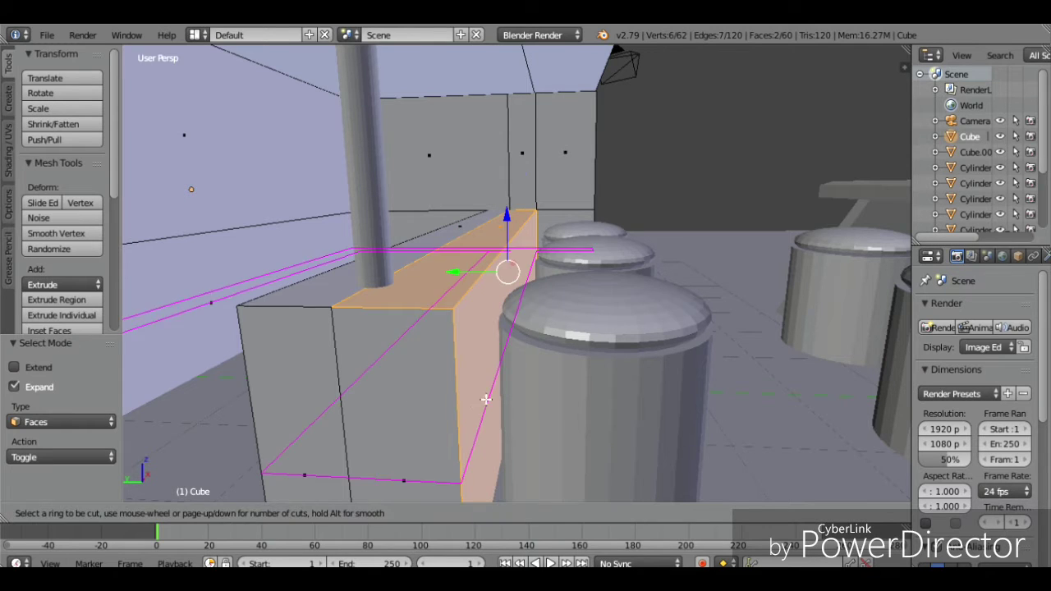
click(478, 382)
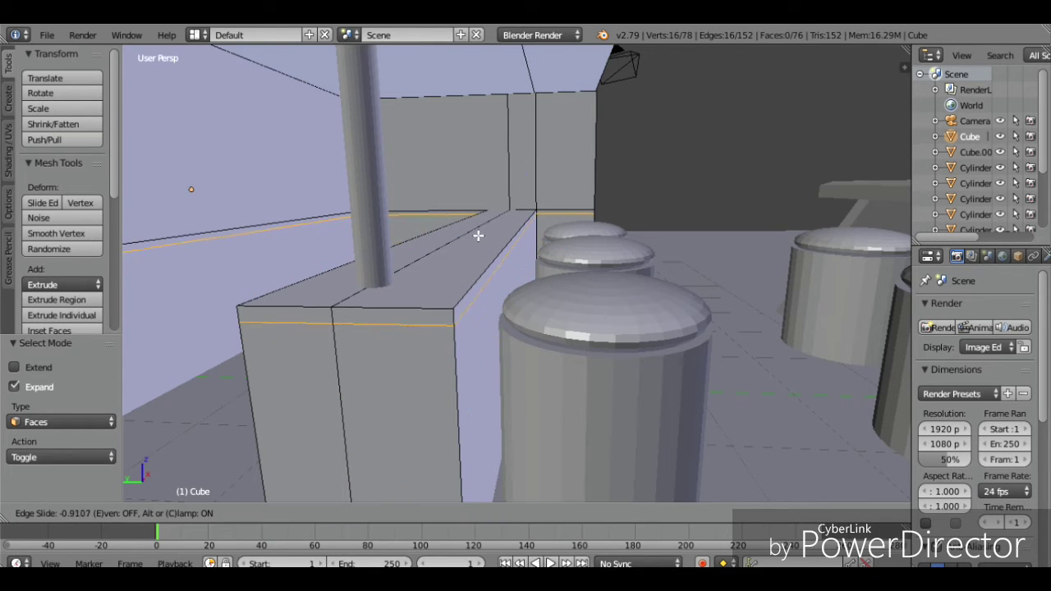
click(477, 238)
Step: Extrude the low wall's narrow top strip on the seat side outward and scale it to 0.595 along Z
key(ctrl+Tab)
click(485, 277)
right_click(485, 294)
key(e)
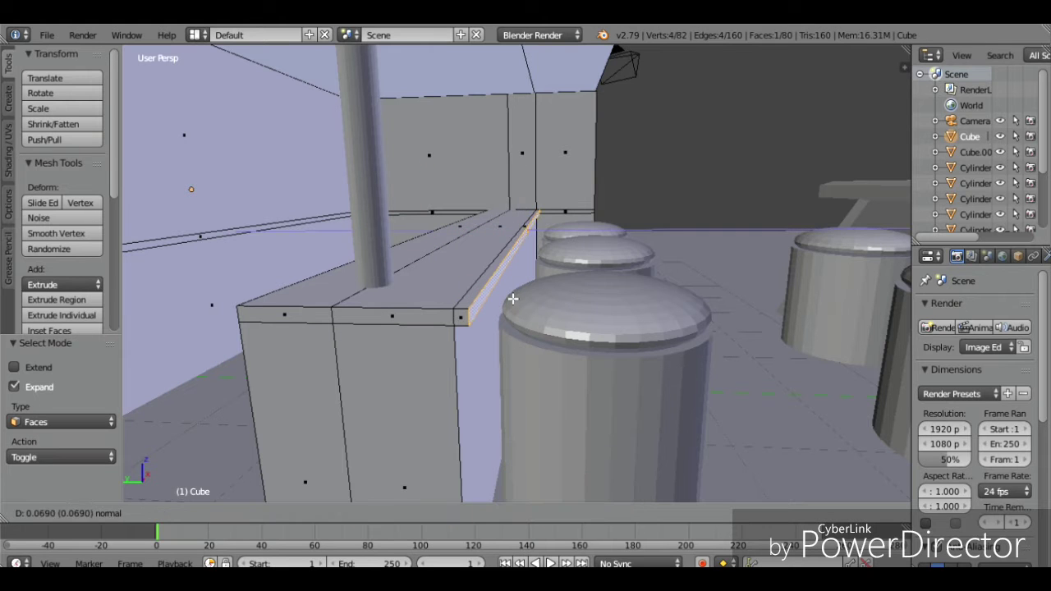
click(514, 299)
key(x)
click(582, 308)
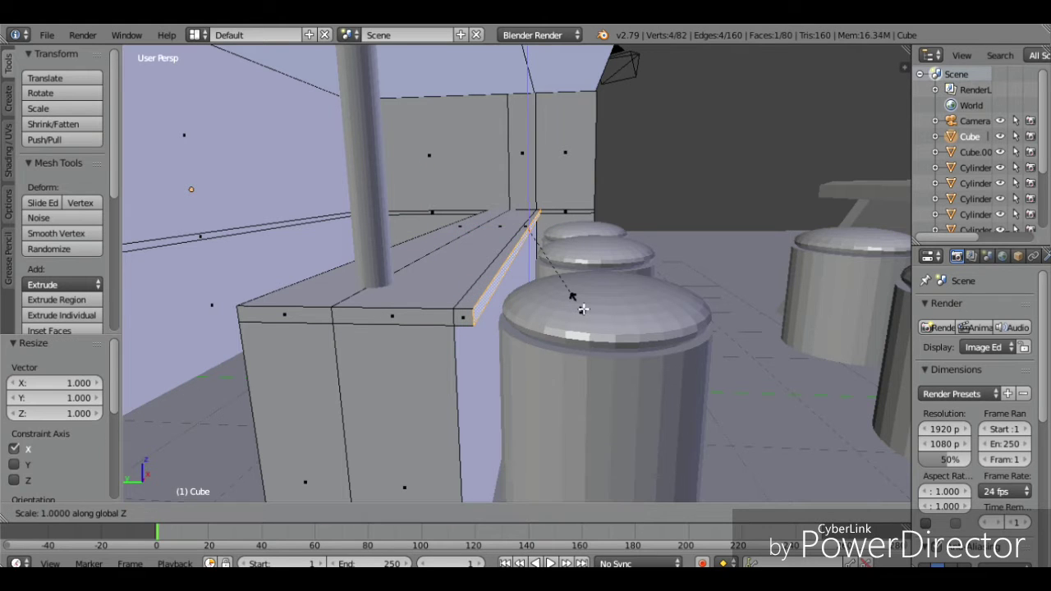
click(557, 283)
Step: Move the extruded edge strip on the seat side -0.011 along Z
key(shift+f)
key(d)
click(517, 274)
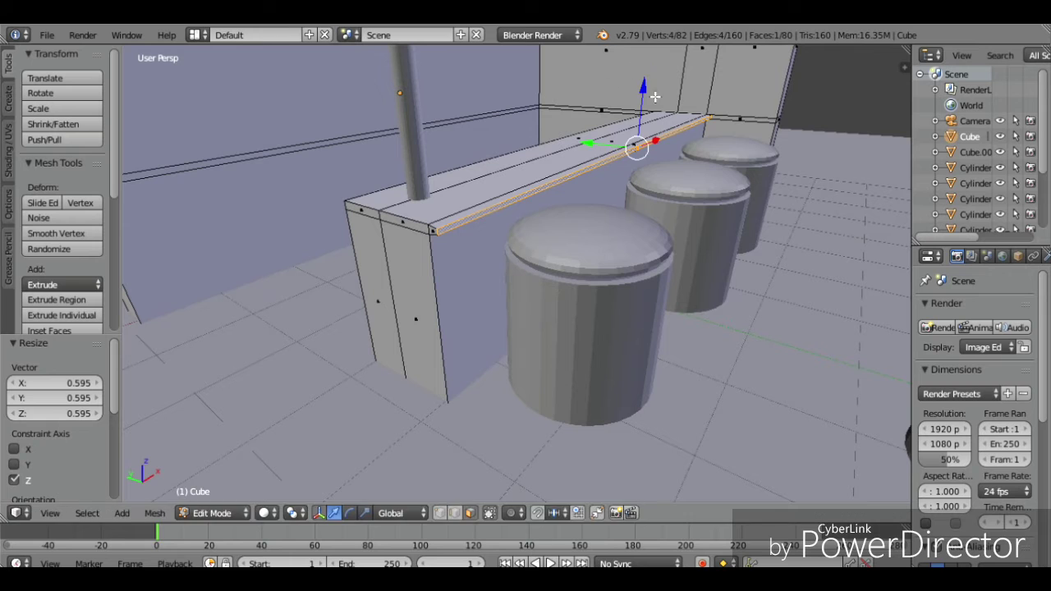
drag(655, 97, 653, 98)
Step: Extrude the two narrow top faces at the low wall's free end outward 0.066 and scale them to 0.702 along Z
right_click(417, 216)
right_click(413, 230)
shift+right_click(374, 218)
key(shift+f)
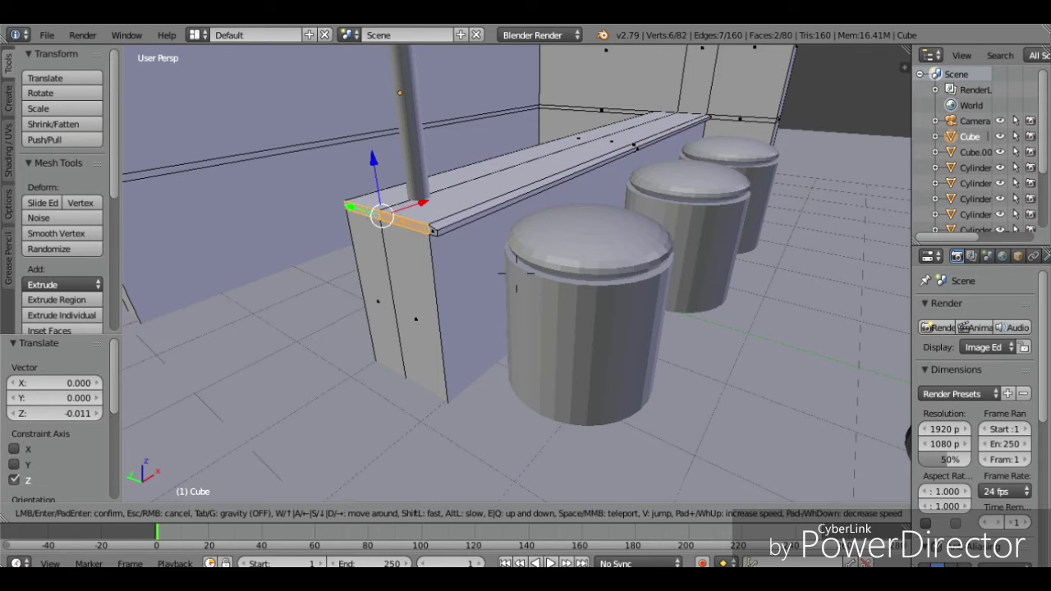
key(a)
key(Return)
key(e)
click(617, 251)
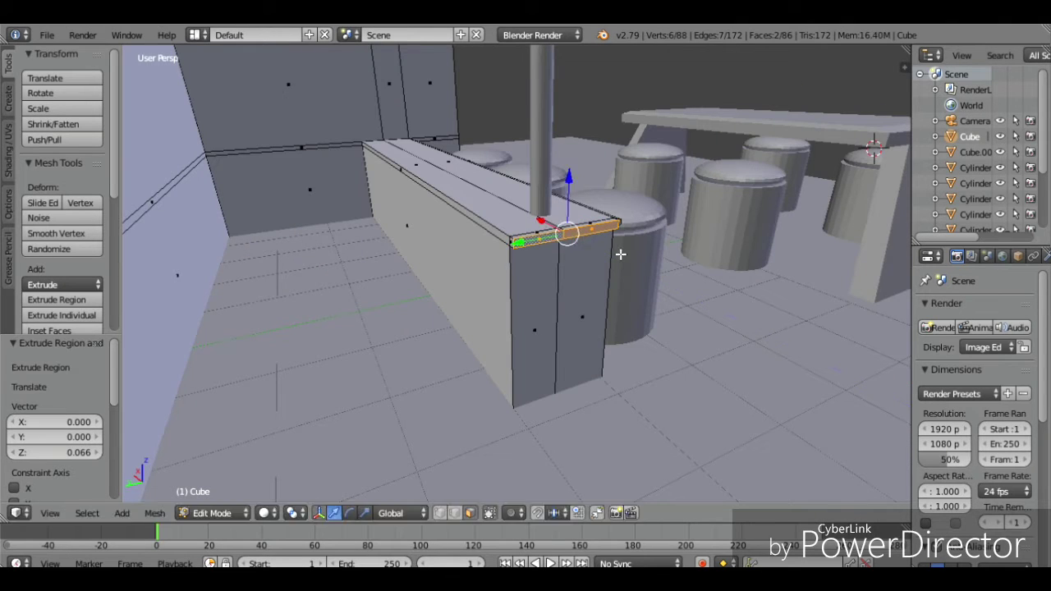
key(s)
key(z)
click(604, 248)
Step: Extrude the wall's narrow top strip on the inner side outward 0.078, shrink it along Z and finish editing the mesh
key(e)
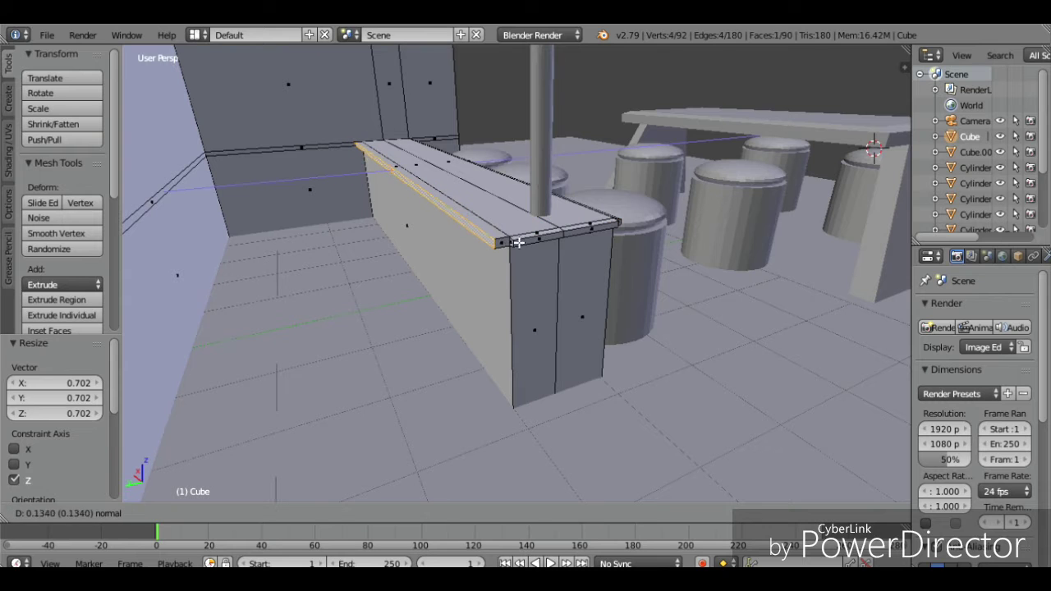
click(519, 243)
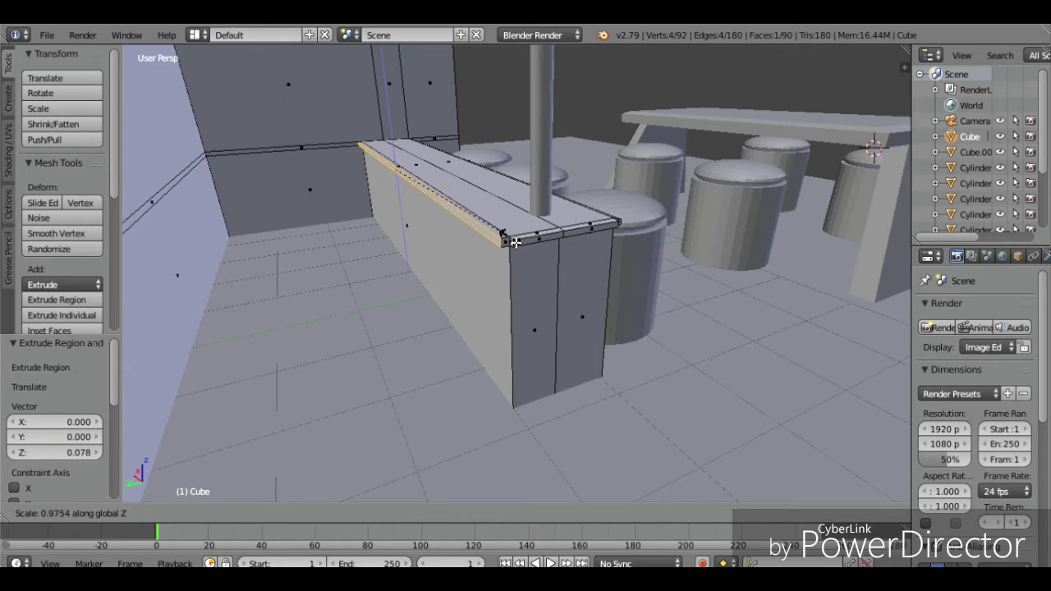
click(490, 220)
key(shift+f)
key(d)
click(516, 274)
key(Tab)
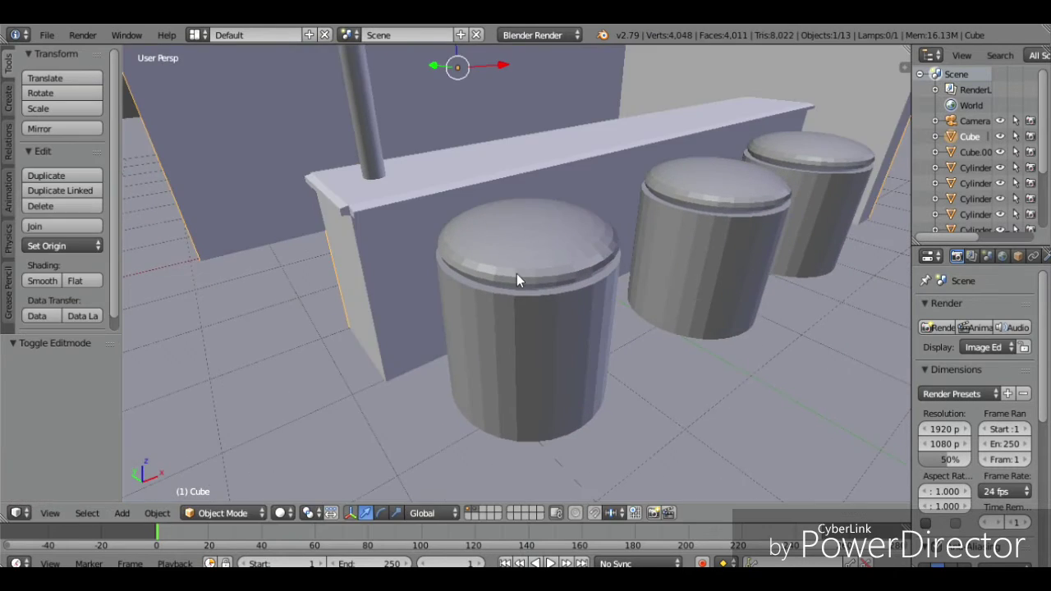
Step: Examine the low wall's overhanging top, the seats and the table from several viewpoints
key(shift+f)
key(a)
key(w)
key(d)
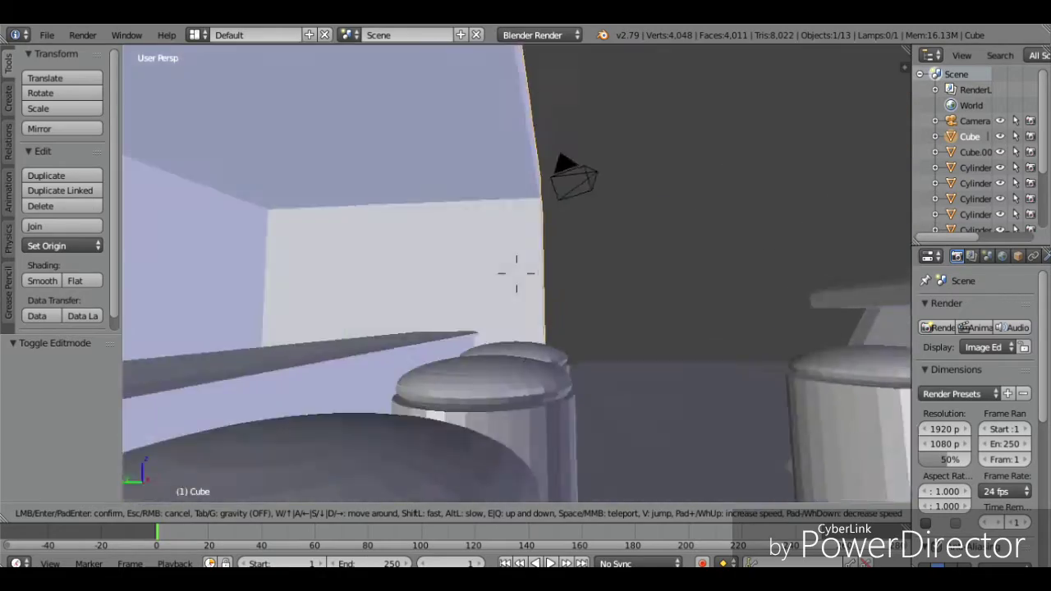
key(d)
key(s)
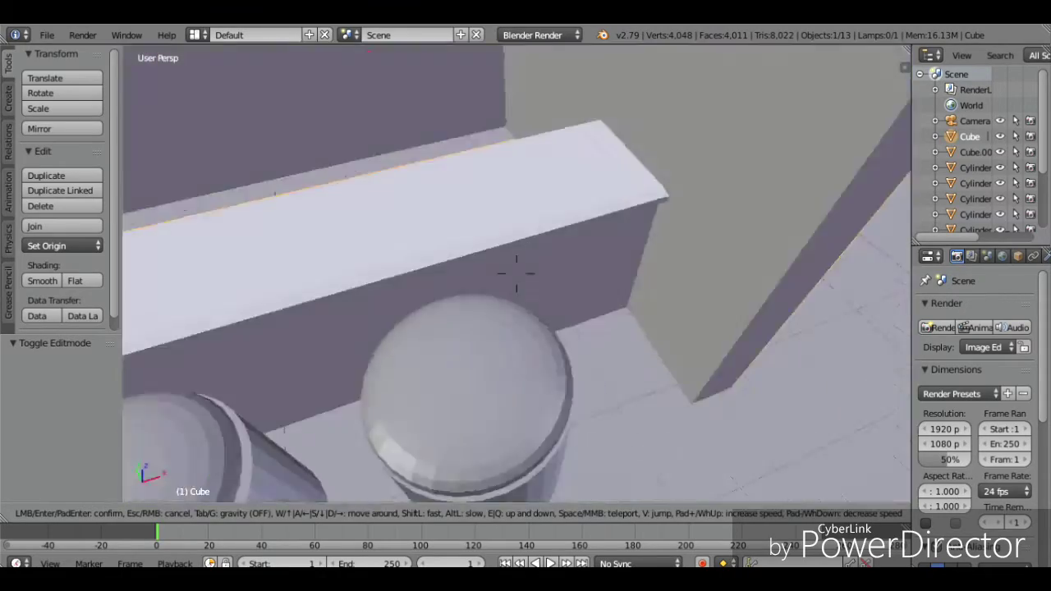
key(s)
key(w)
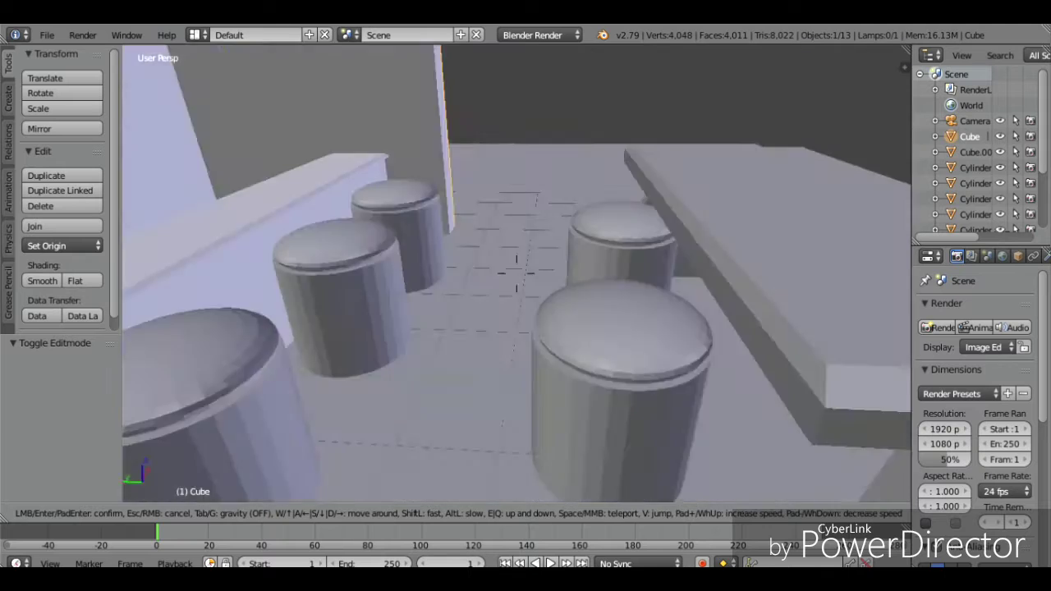
key(s)
click(516, 273)
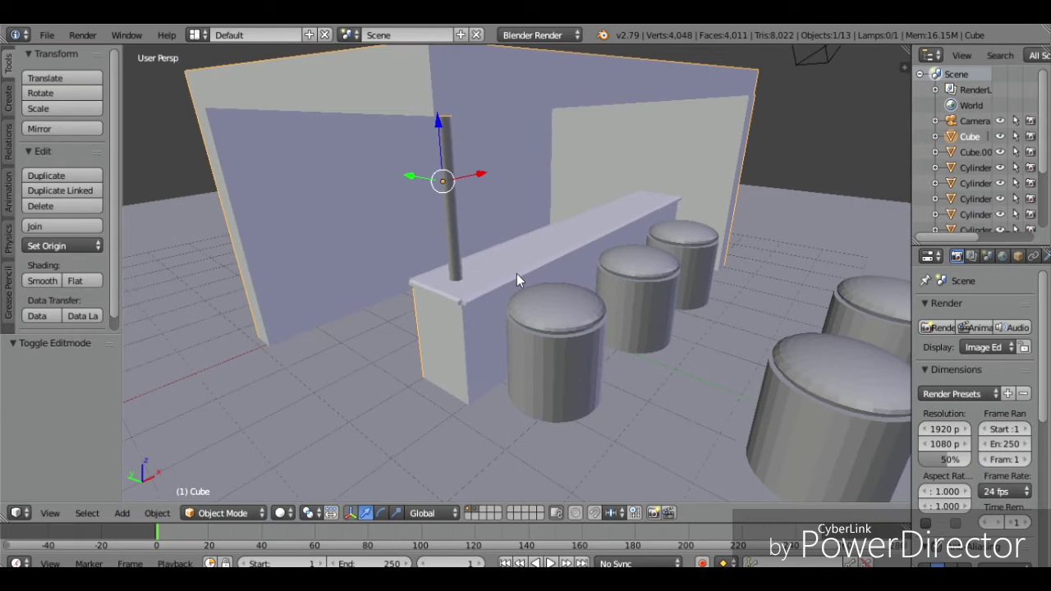
key(Tab)
key(Tab)
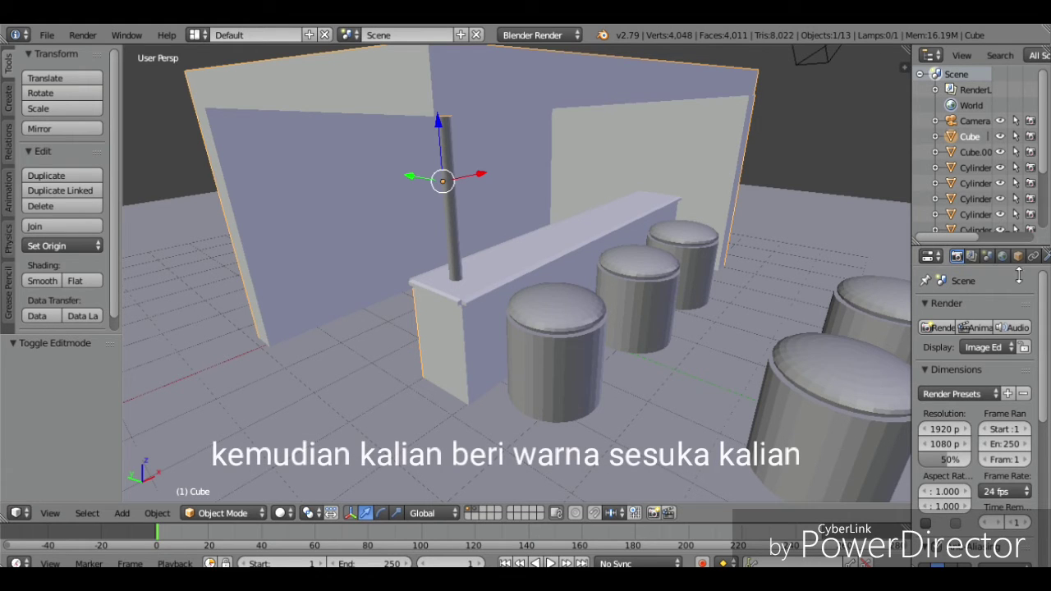
Step: Switch the render engine to Cycles Render and widen the properties area
click(533, 34)
click(551, 71)
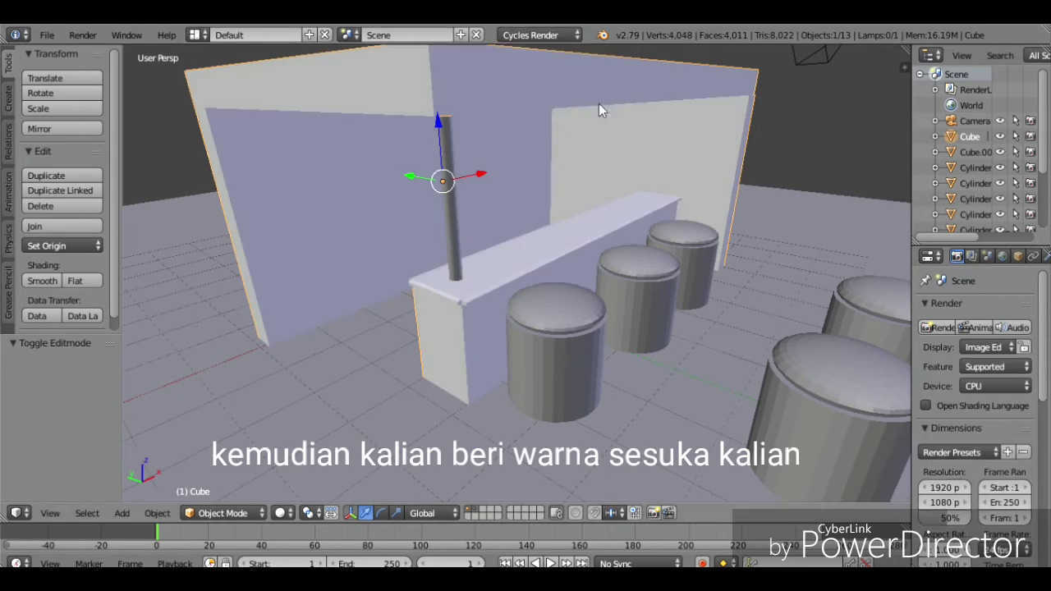
drag(910, 340, 846, 313)
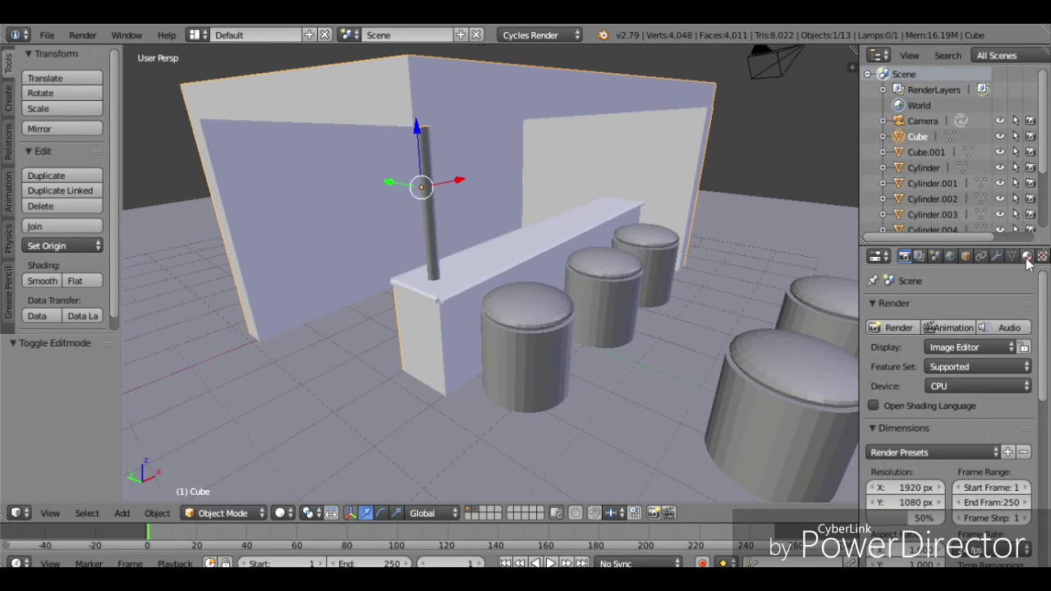
Step: Set the building material's diffuse colour to an orange-brown with RGB of about 0.220, 0.051, 0.001
click(1026, 256)
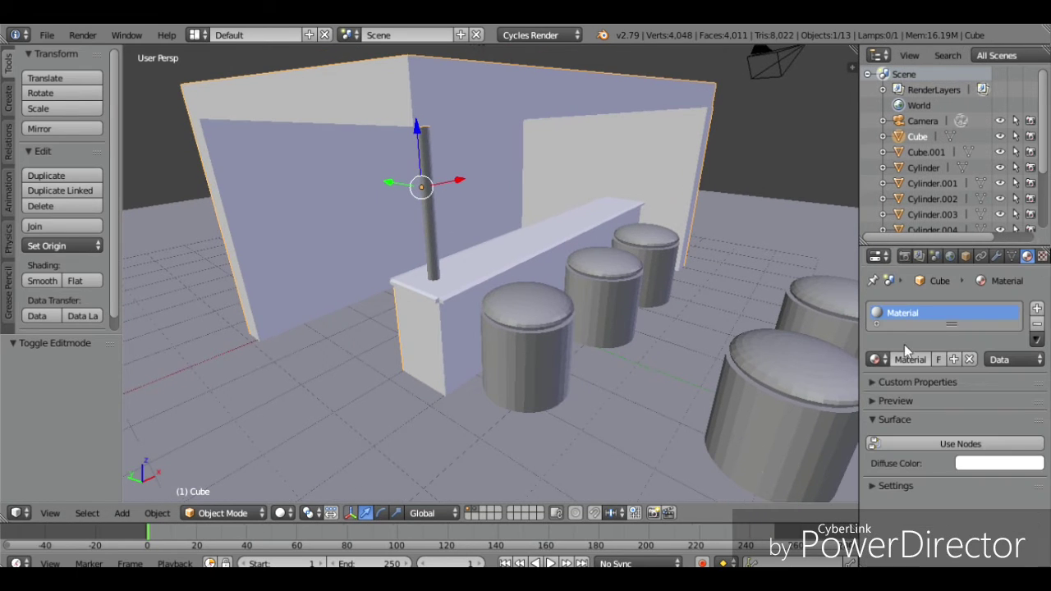
click(875, 418)
click(876, 401)
click(875, 525)
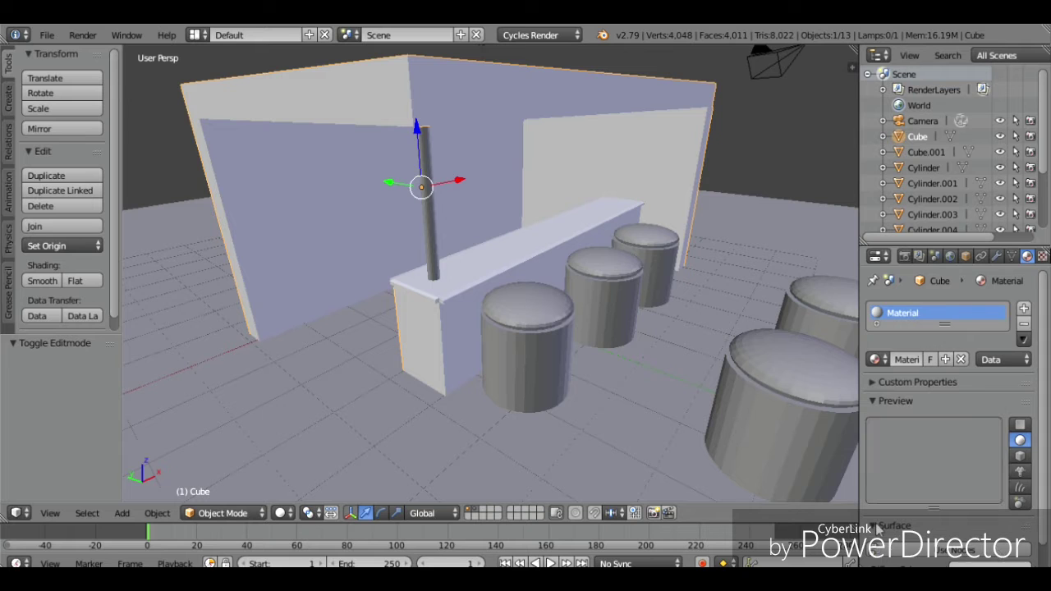
scroll(988, 546, down, 1)
click(986, 542)
mouse_move(949, 379)
mouse_down()
mouse_move(923, 440)
mouse_move(929, 427)
mouse_move(941, 436)
mouse_up()
drag(1018, 397, 1018, 402)
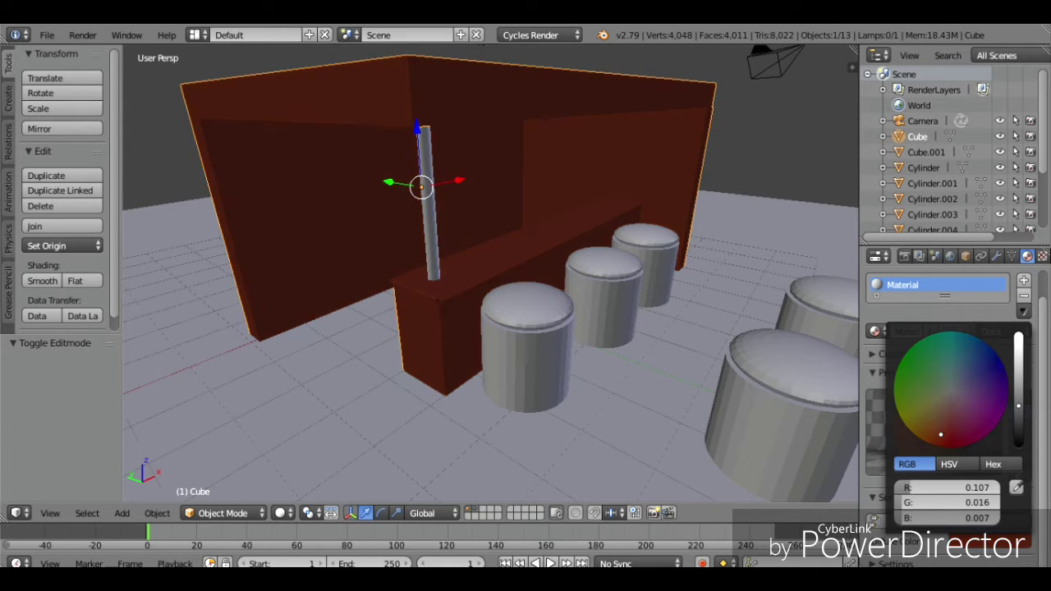
drag(939, 434, 923, 439)
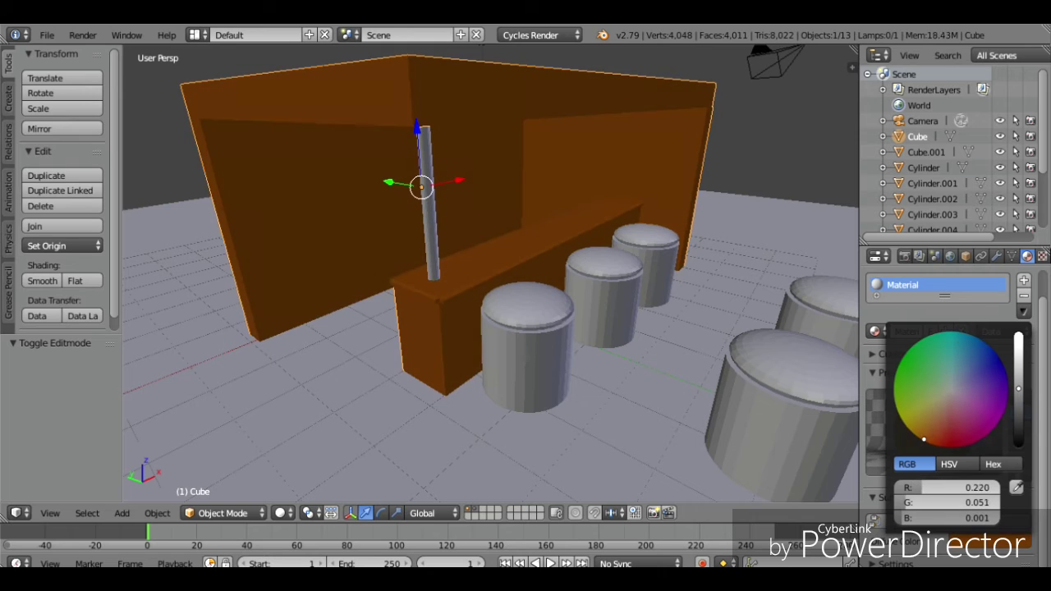
Step: Select the linked cylinder body of the middle seat at the low wall in Edit Mode and create a new material
right_click(600, 287)
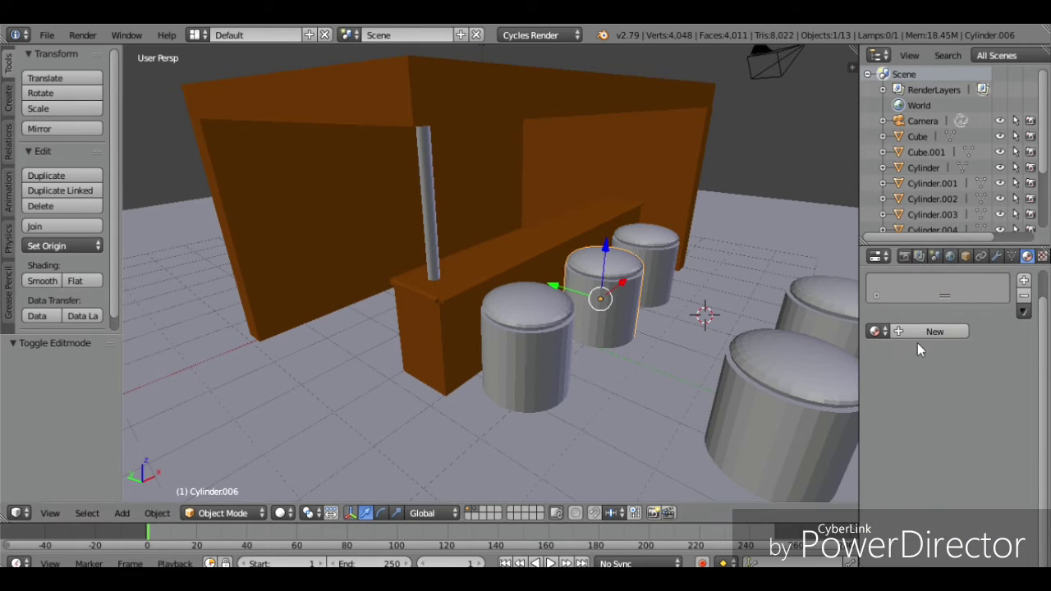
key(Tab)
key(Tab)
key(Tab)
right_click(626, 320)
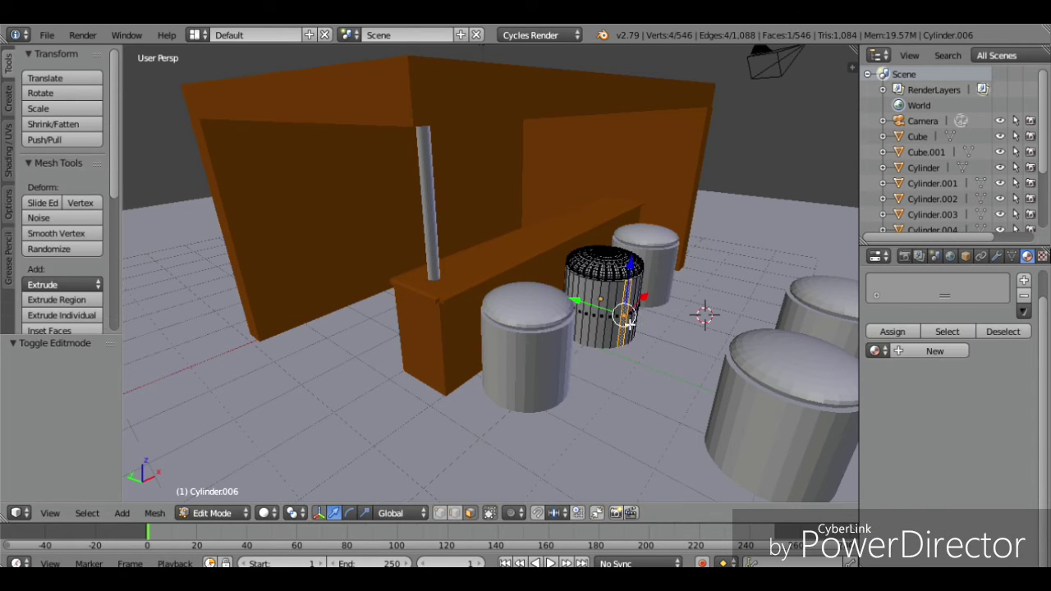
key(l)
click(934, 350)
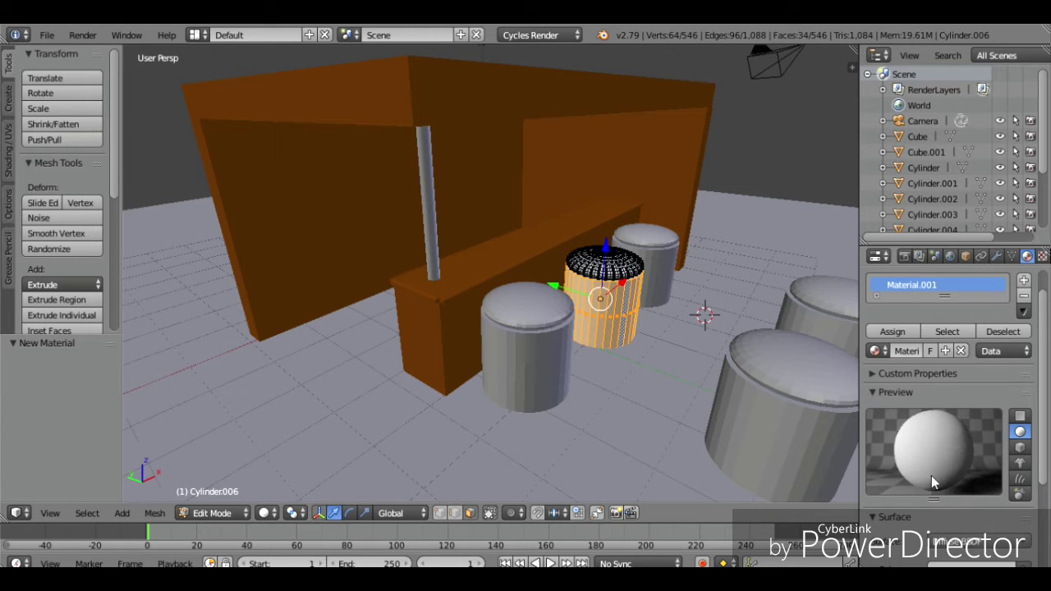
Step: Set the new seat material's diffuse colour to a slightly darkened pure red and preview it in rendered shading
scroll(931, 475, down, 3)
click(957, 512)
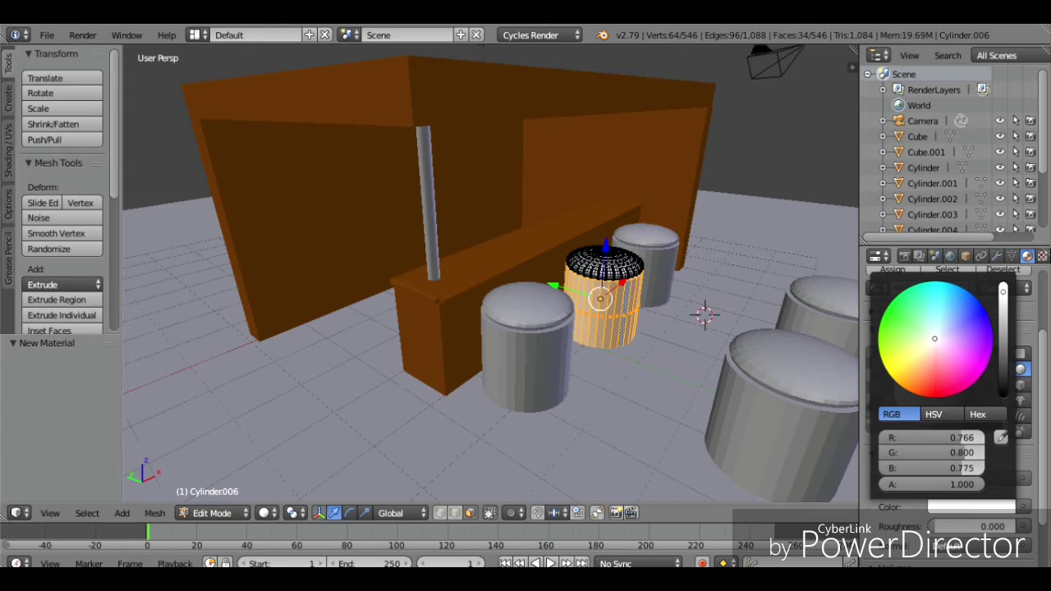
drag(934, 338, 933, 398)
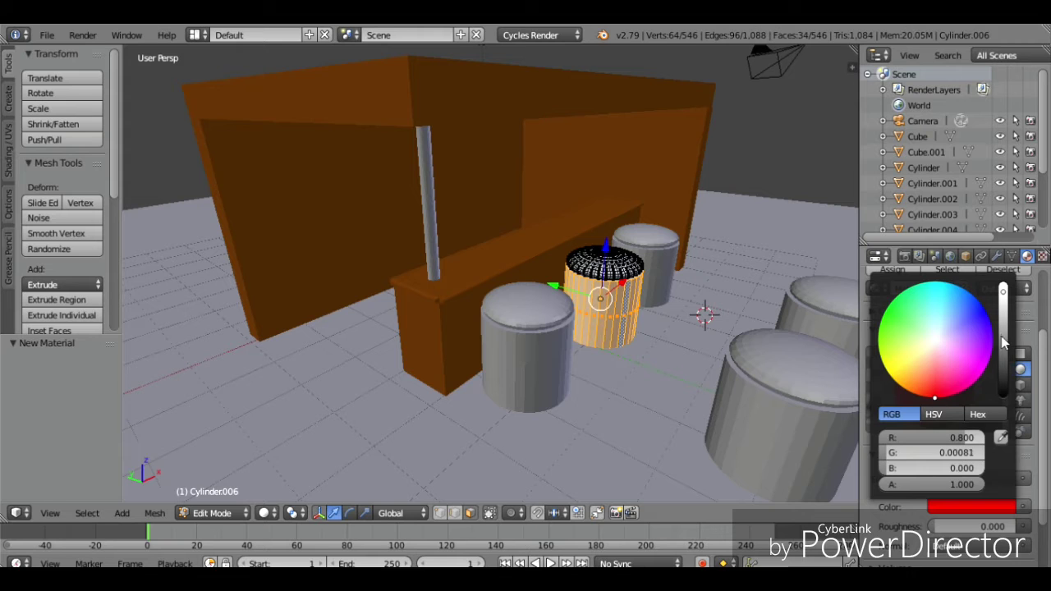
drag(1003, 339, 1002, 324)
click(687, 326)
key(shift+z)
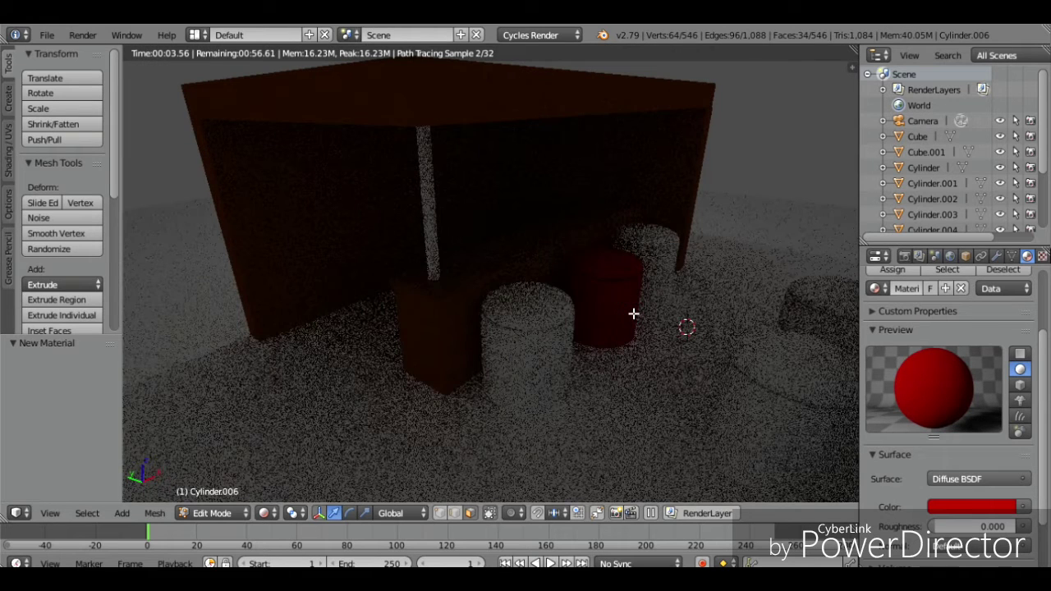
key(shift+z)
Step: Select the linked cushion of the middle seat and add a second material slot with a new material
right_click(606, 279)
key(ctrl+l)
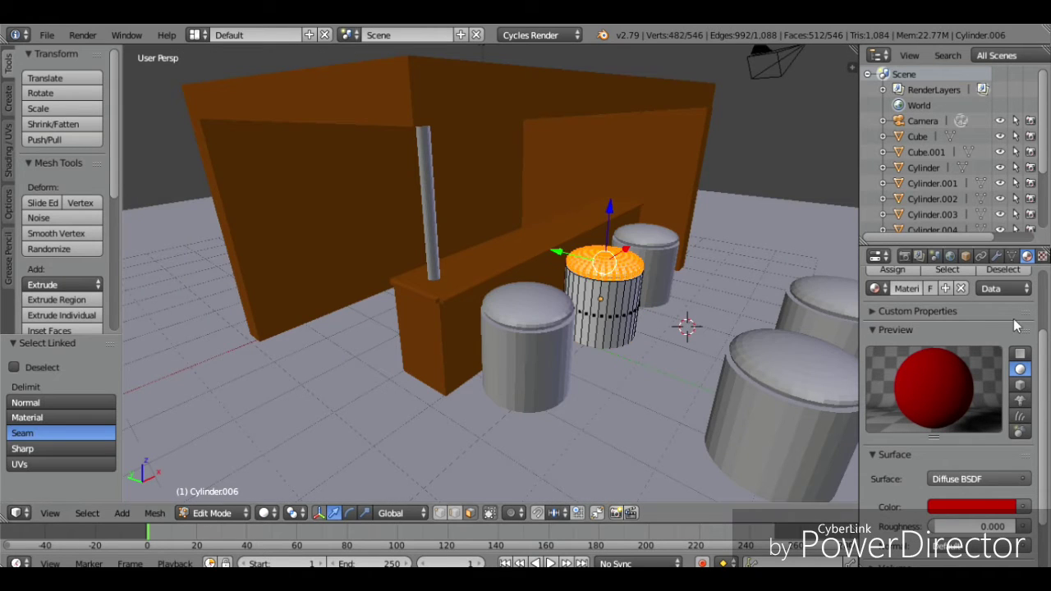
scroll(916, 297, up, 2)
click(1023, 281)
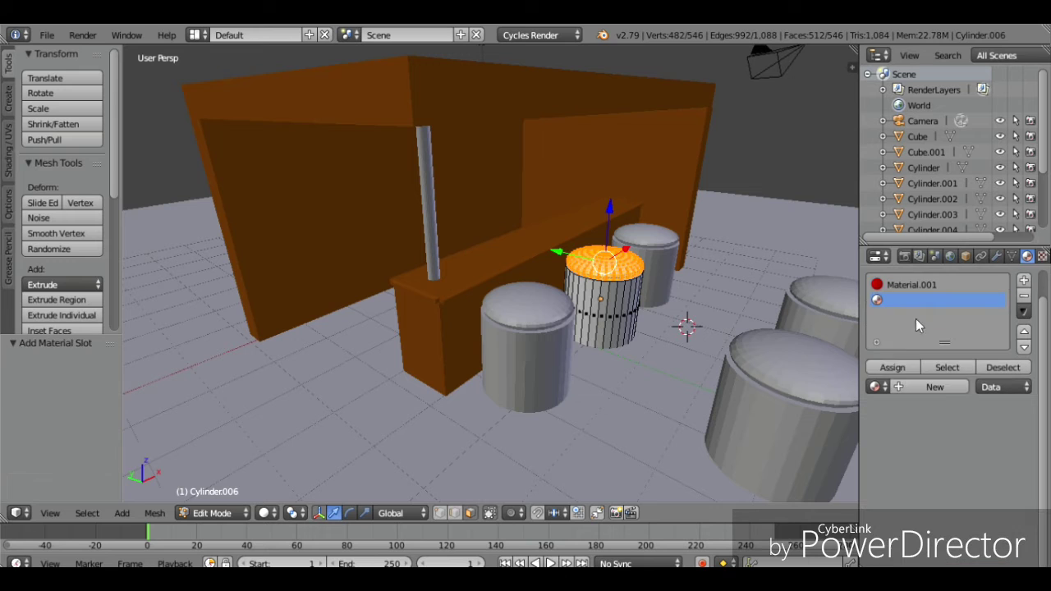
click(909, 386)
Step: Set the second material's diffuse colour to a saturated blue and assign it to the seat's cushion
scroll(937, 430, down, 5)
click(971, 511)
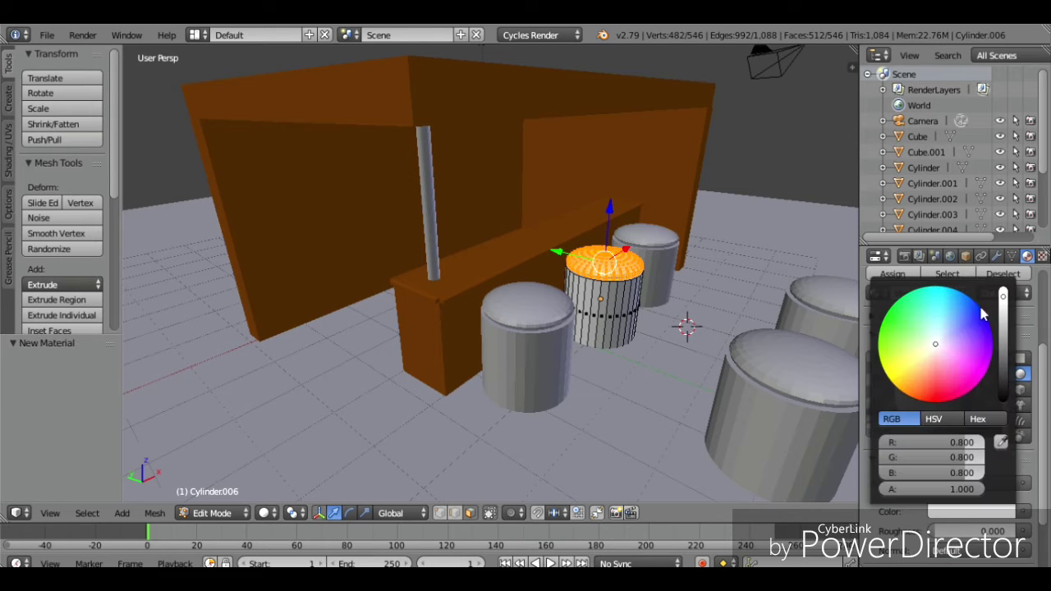
click(969, 310)
drag(970, 309, 982, 310)
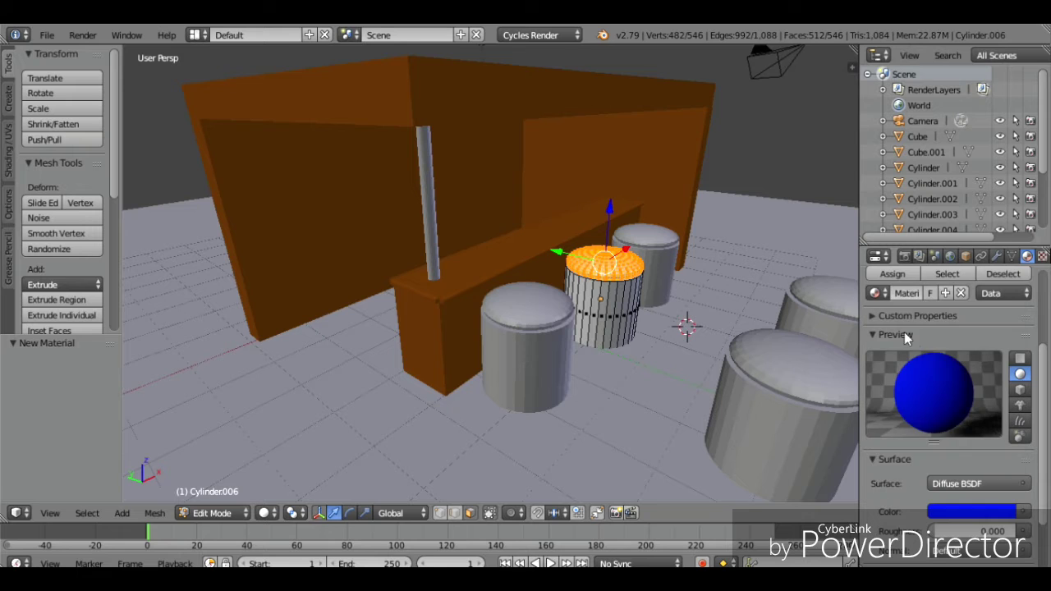
scroll(904, 337, up, 2)
click(706, 320)
right_click(624, 313)
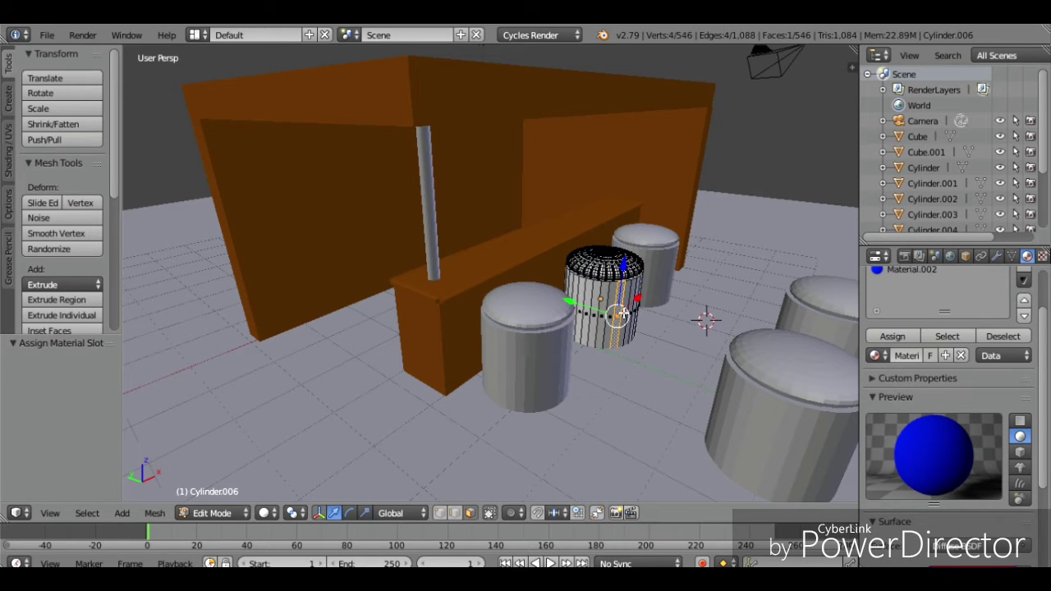
scroll(974, 375, up, 1)
right_click(617, 266)
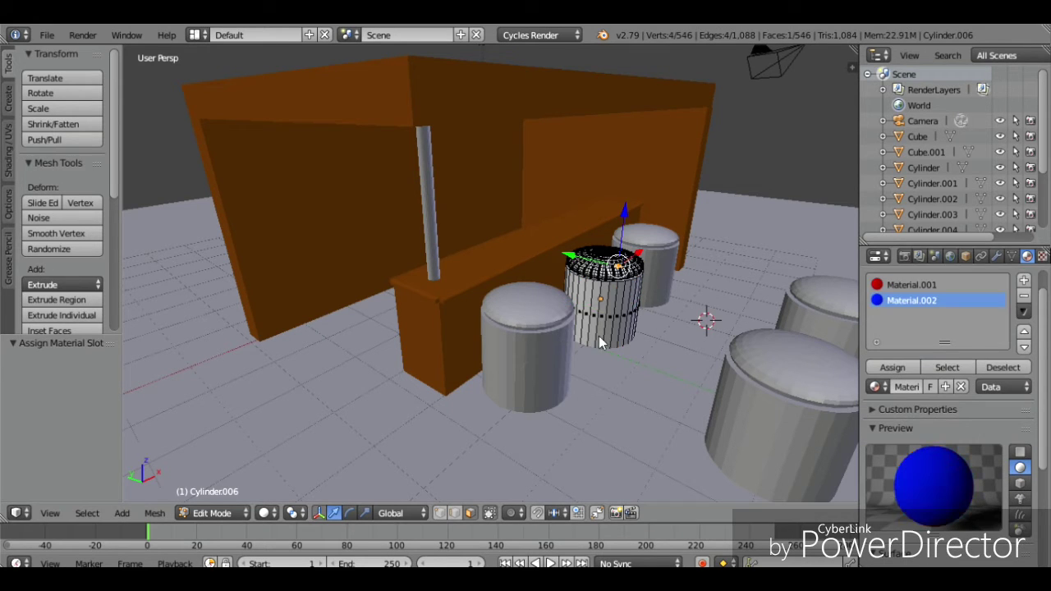
Step: Return to Object Mode and delete the six uncoloured seats at the low wall and around the table
key(Tab)
key(Tab)
key(Tab)
right_click(558, 335)
key(shift+f)
key(d)
click(490, 273)
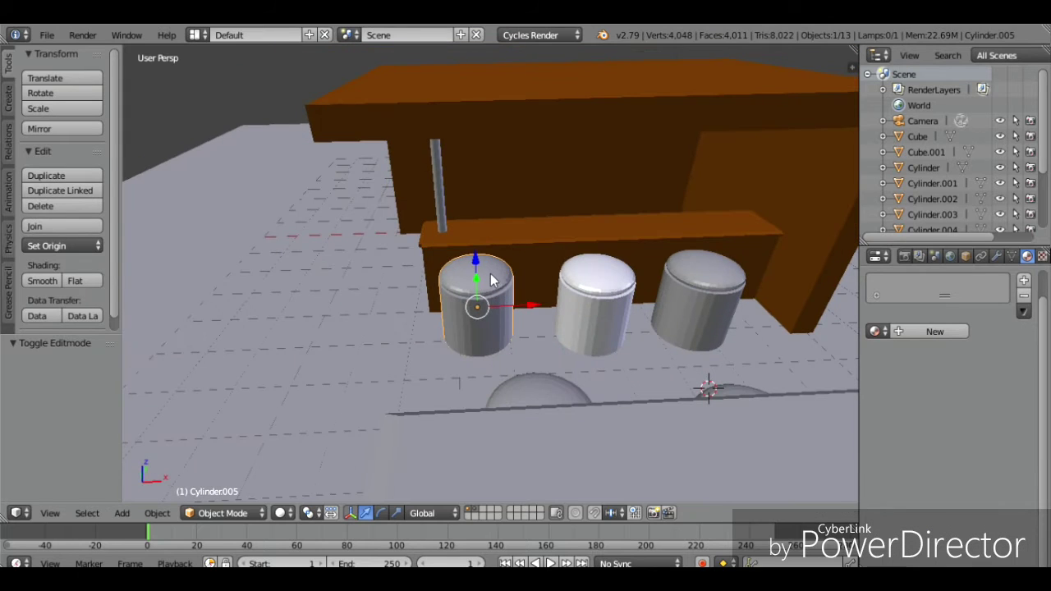
right_click(707, 267)
shift+right_click(497, 304)
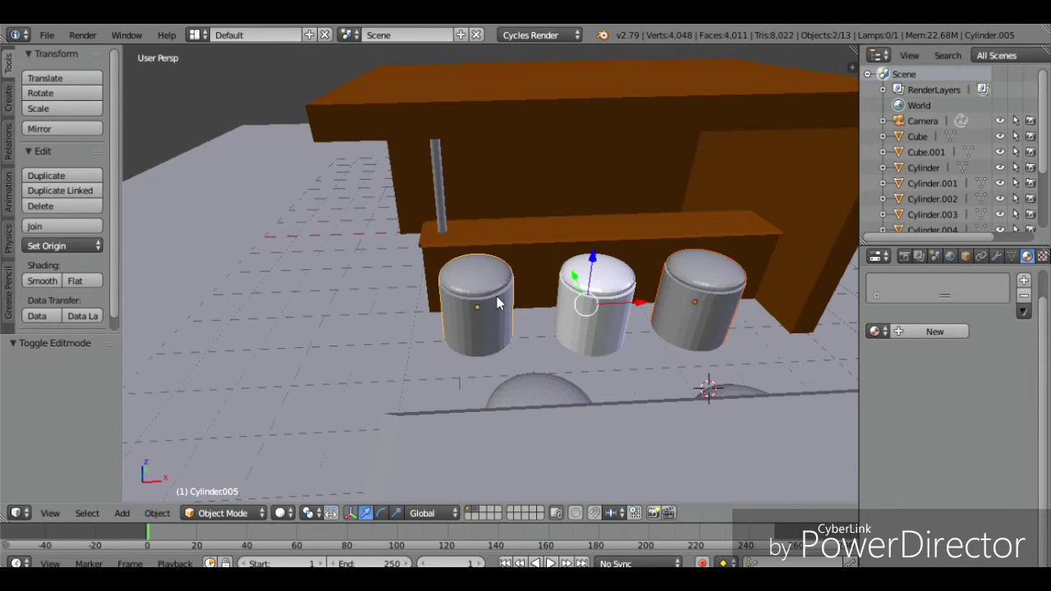
key(shift+f)
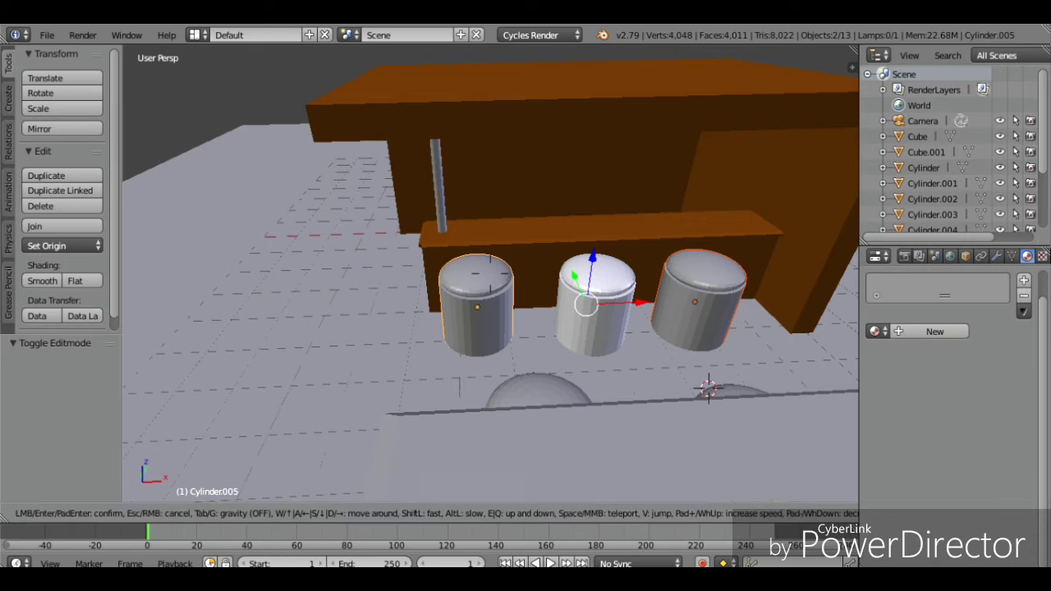
key(a)
click(490, 273)
shift+right_click(502, 281)
shift+right_click(462, 453)
key(shift+f)
key(s)
click(490, 273)
shift+right_click(566, 326)
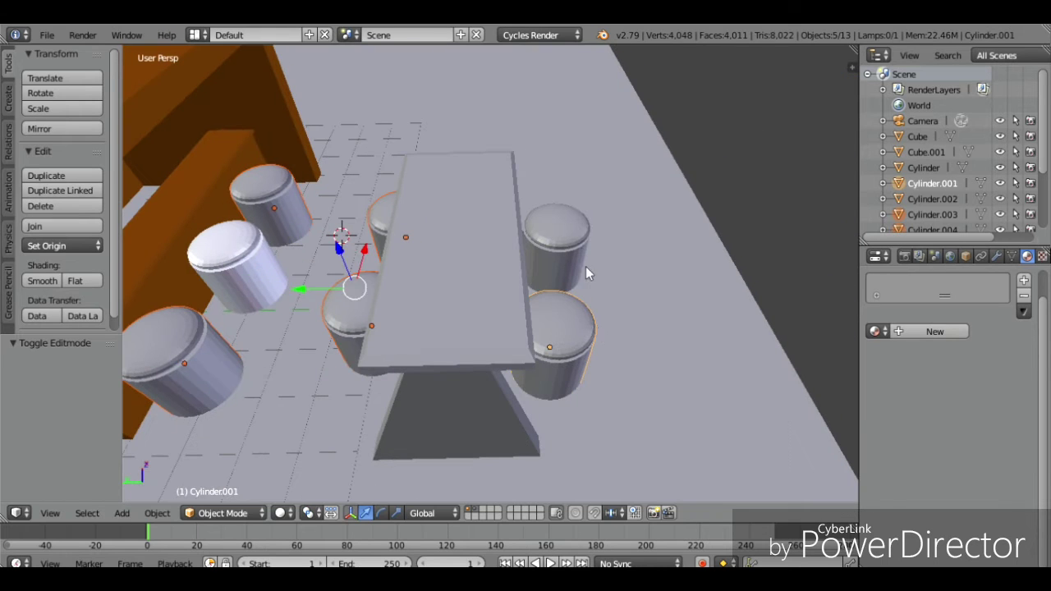
shift+right_click(583, 254)
key(x)
click(581, 254)
Step: Duplicate the coloured seat twice along X, placing one copy on each side of it at the low wall
right_click(268, 267)
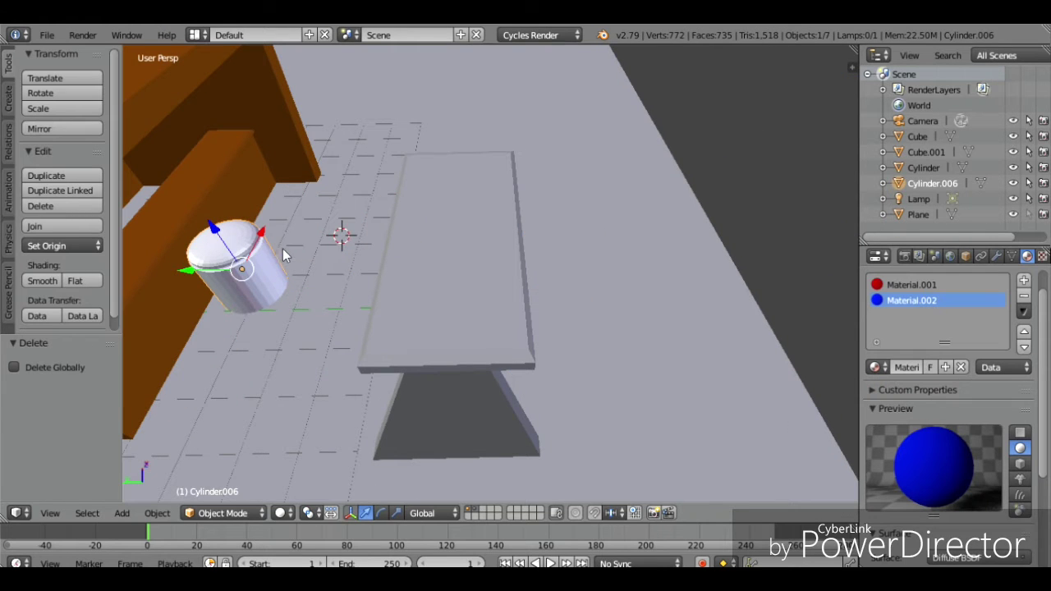
key(shift+d)
key(Escape)
key(shift+d)
key(x)
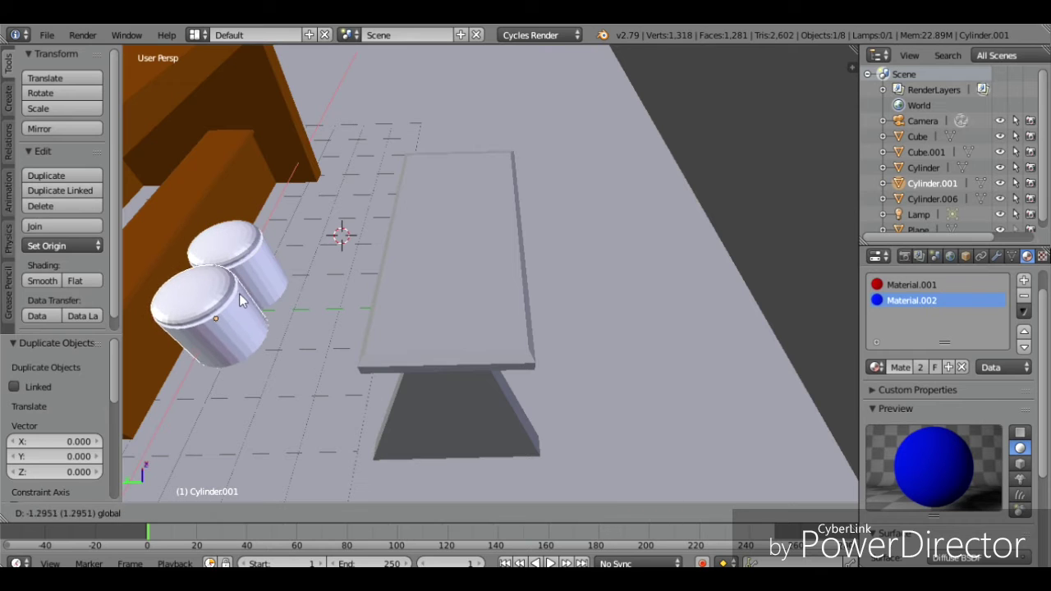
click(223, 321)
key(g)
key(x)
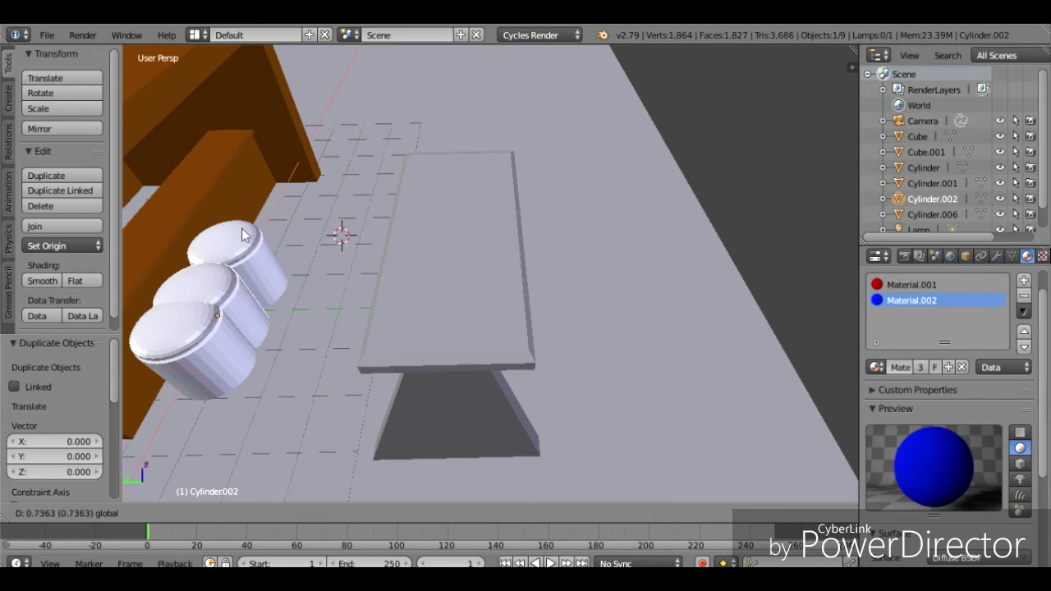
click(351, 173)
Step: Duplicate the far seat at the low wall and move the copy along Y to the table's side facing the kiosk
key(shift+d)
key(Escape)
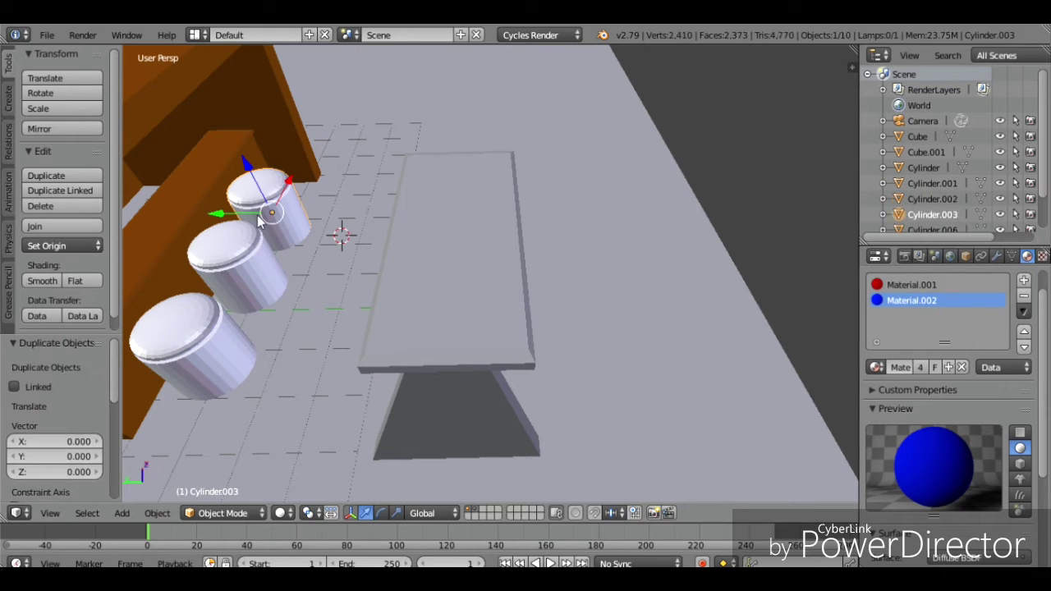
drag(225, 213, 314, 220)
drag(372, 183, 353, 240)
drag(302, 271, 334, 272)
click(335, 279)
key(shift+d)
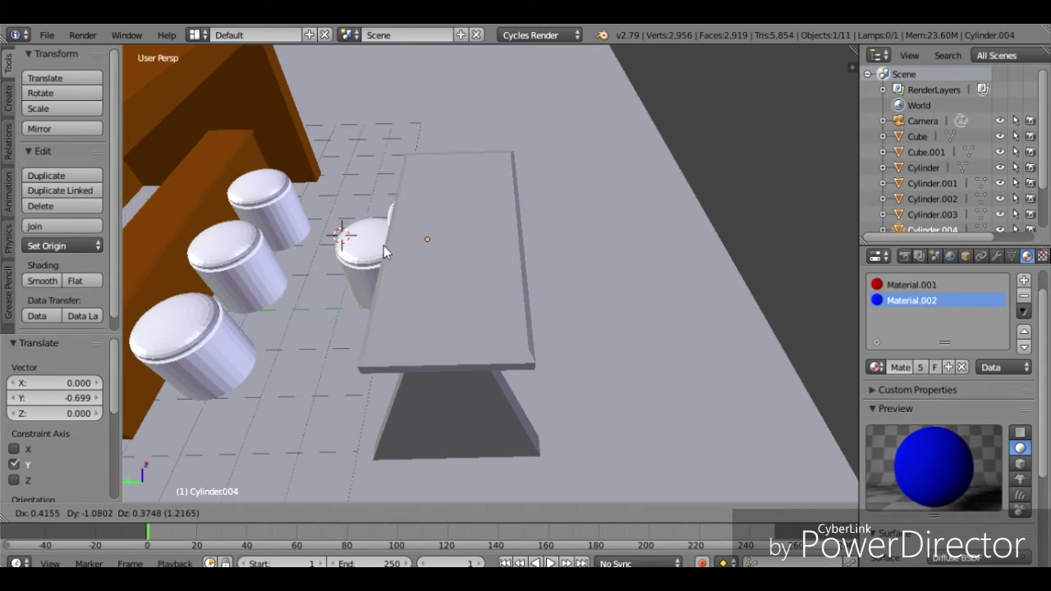
click(307, 373)
key(ctrl+z)
Step: Move the table seat along X to the table's near end and duplicate it along X to the far end
key(g)
key(x)
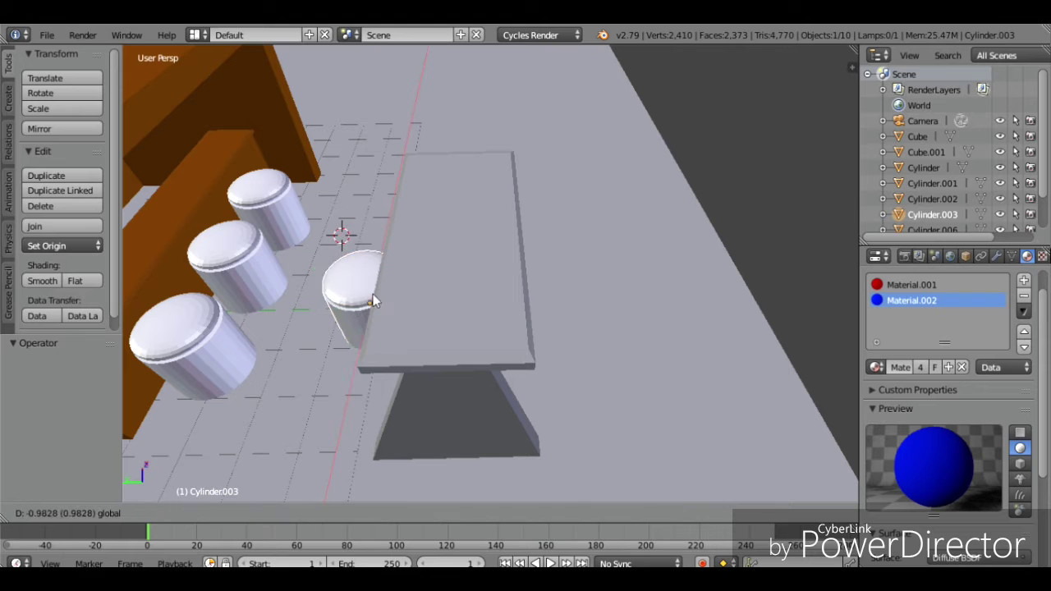
right_click(367, 322)
key(shift+d)
right_click(383, 308)
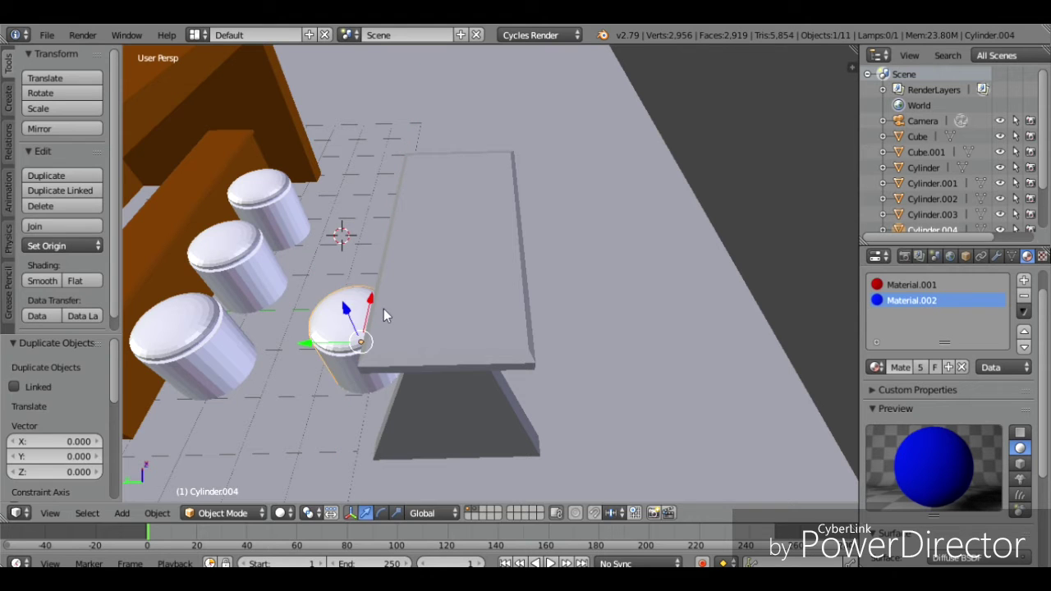
drag(372, 299, 389, 220)
Step: Duplicate the far table seat and move the copy -3.721 along Y to the opposite side of the table
key(shift+d)
right_click(336, 260)
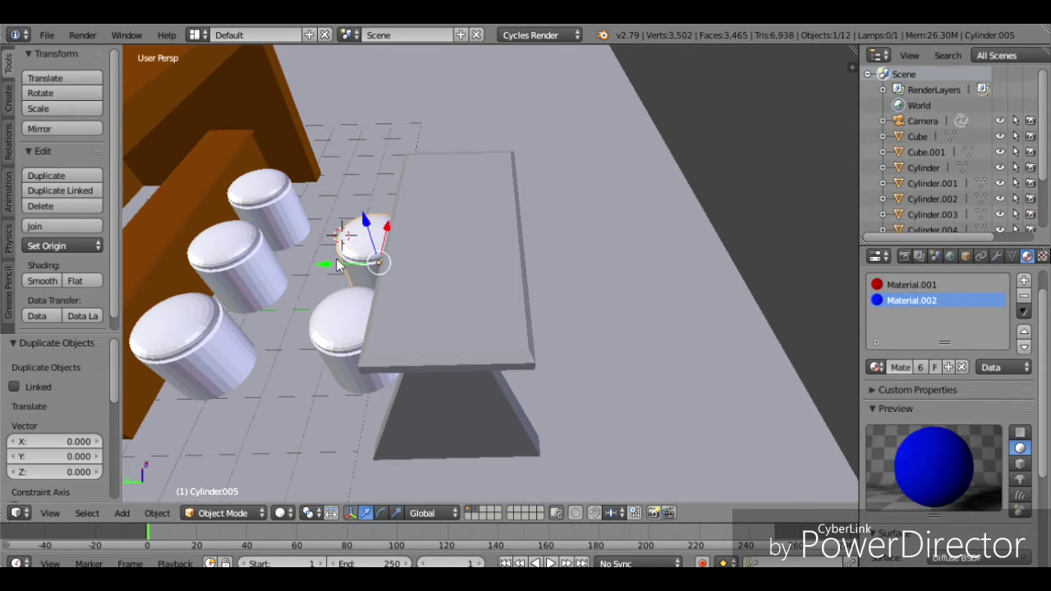
key(g)
key(y)
click(506, 295)
Step: Duplicate the seat on the table's outer side and move the copy -2.376 along X towards the near end
key(shift+d)
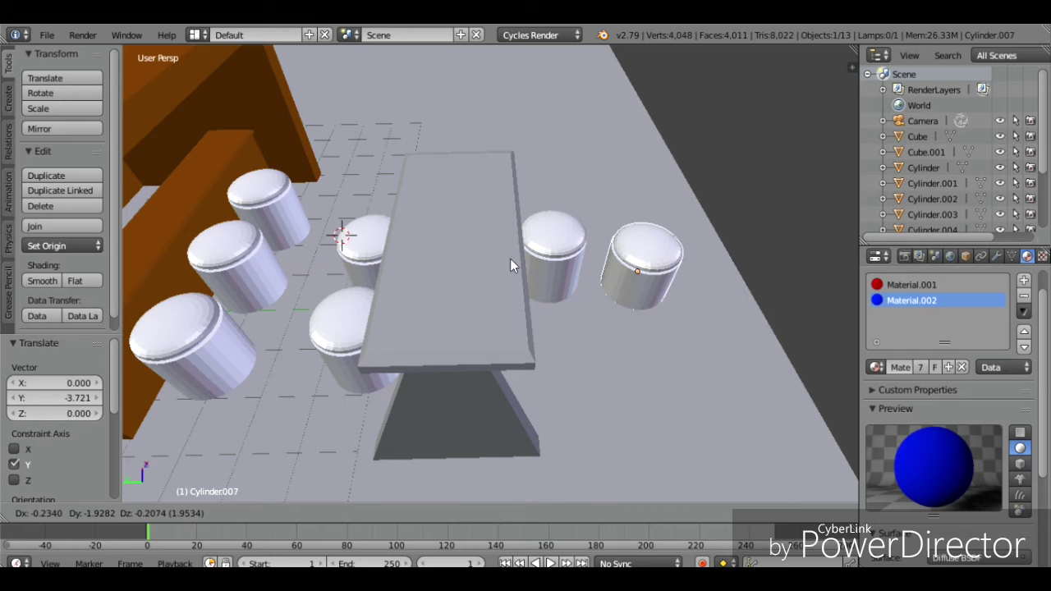
right_click(524, 258)
drag(540, 226, 538, 324)
key(shift+f)
key(a)
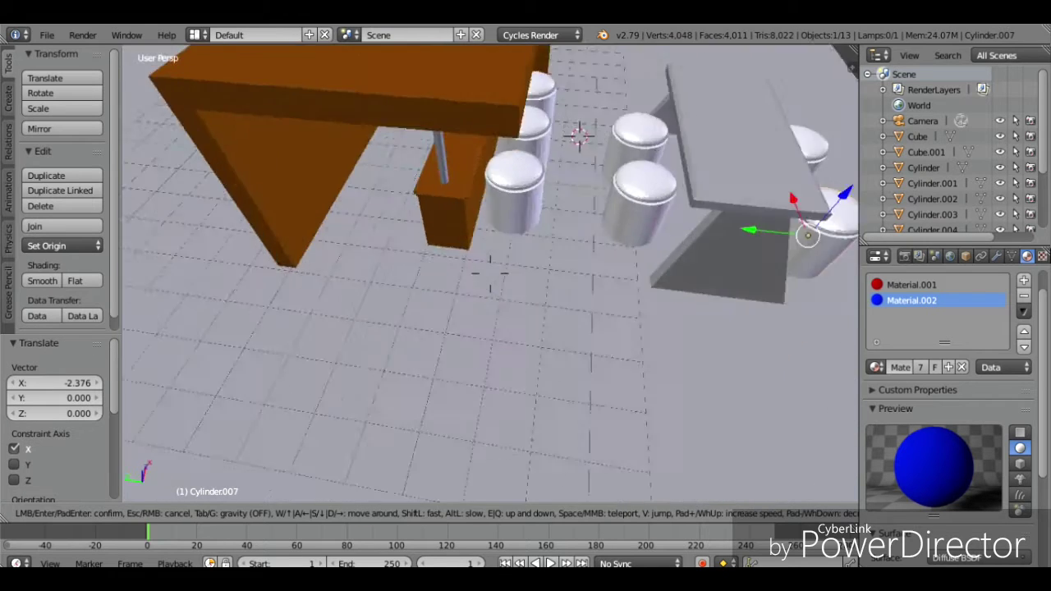
click(485, 274)
Step: Give the table a new material with a yellow diffuse colour of about RGB 0.800, 0.490, 0.023
right_click(497, 271)
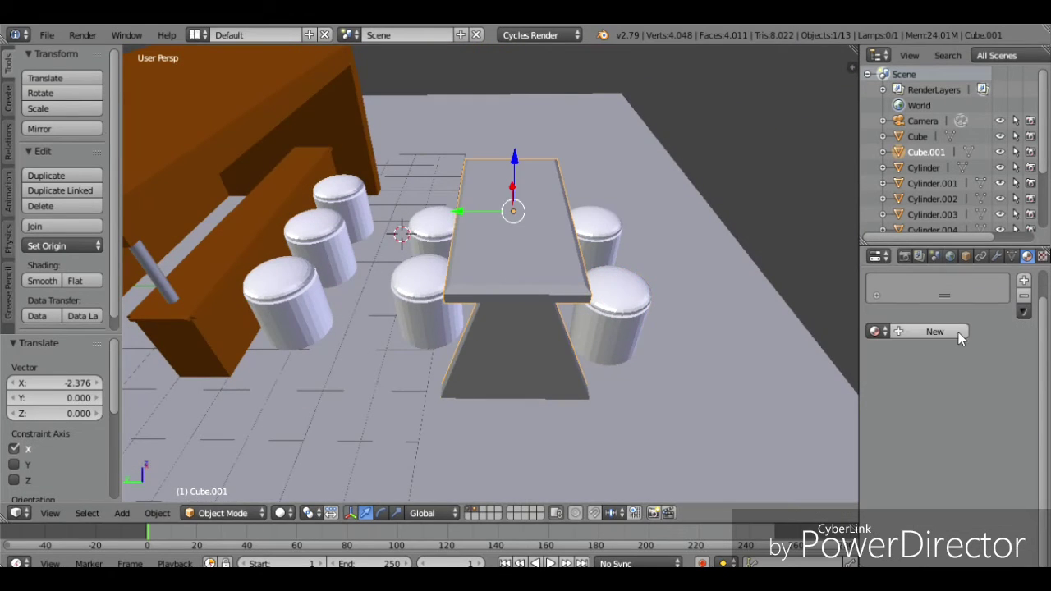
click(935, 332)
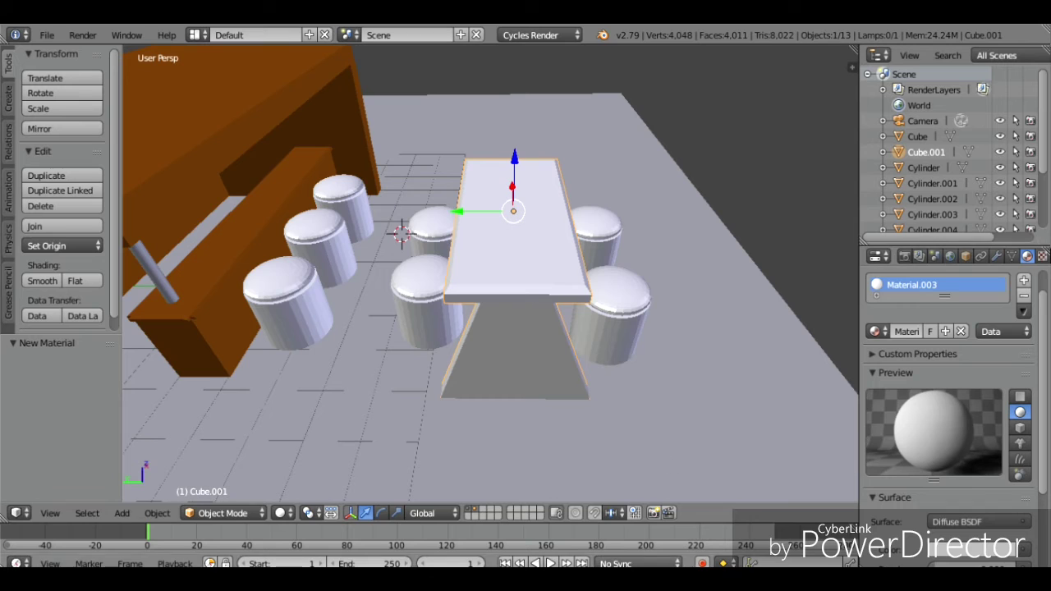
click(976, 562)
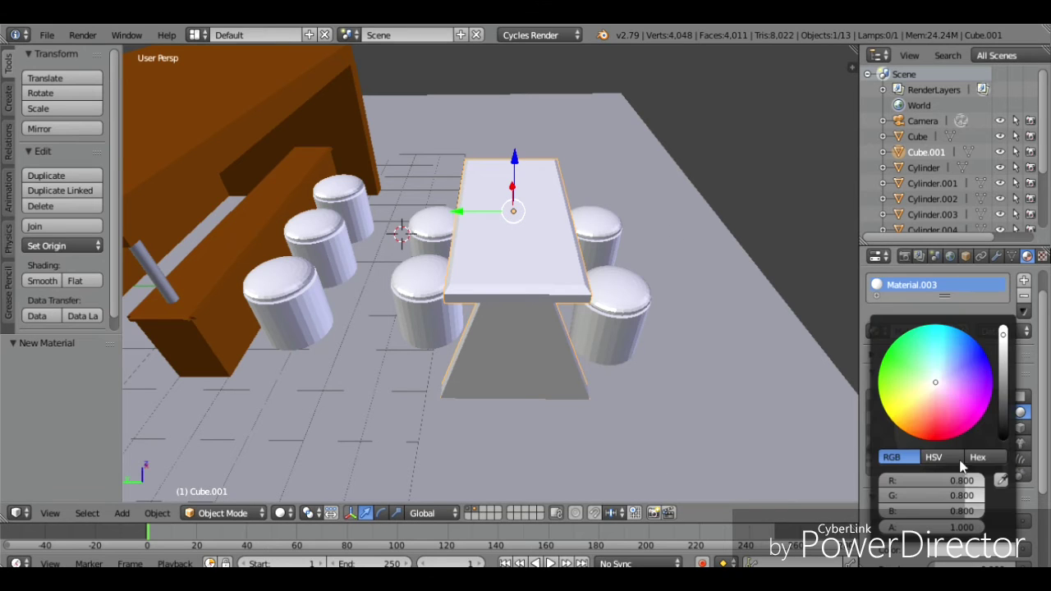
mouse_move(935, 382)
mouse_down()
mouse_move(901, 431)
mouse_move(901, 415)
mouse_up()
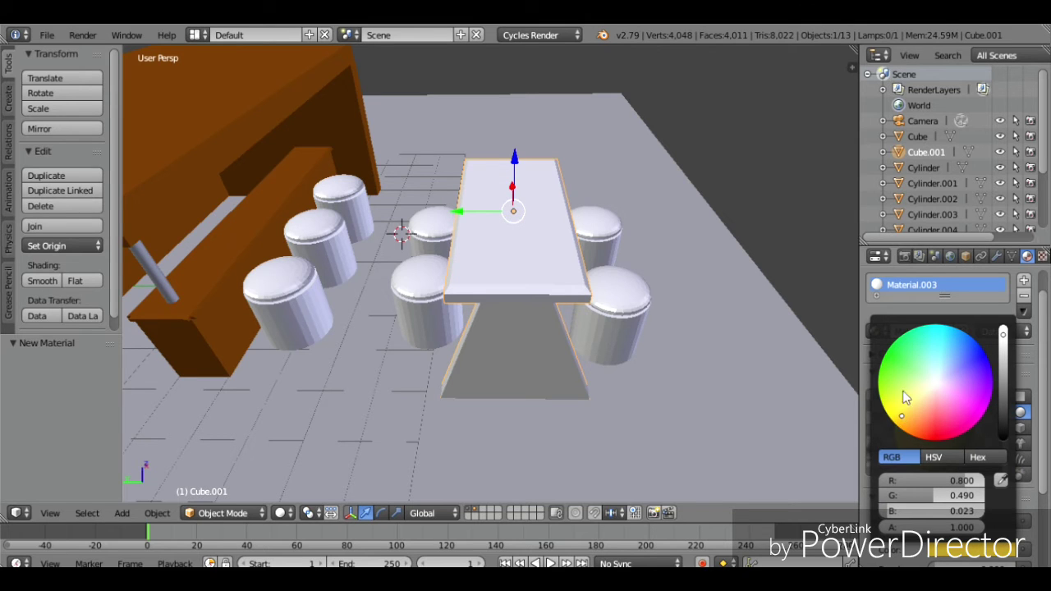
Step: Add a Sun lamp to the scene and raise it 10.402 along Z above the kiosk
middle_drag(628, 341, 517, 289)
key(shift+a)
mouse_move(490, 273)
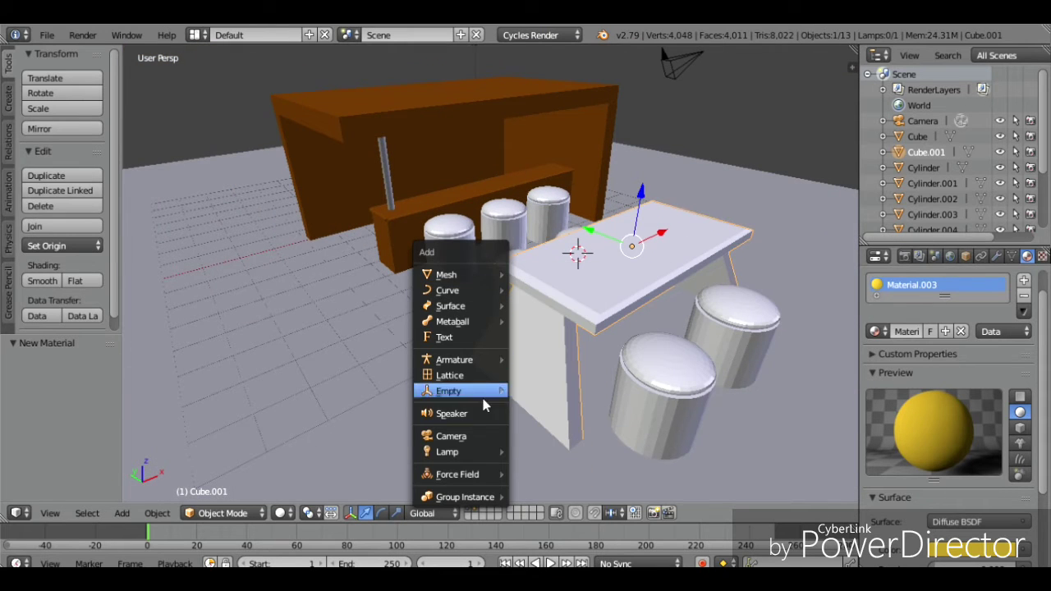
mouse_move(491, 453)
click(539, 468)
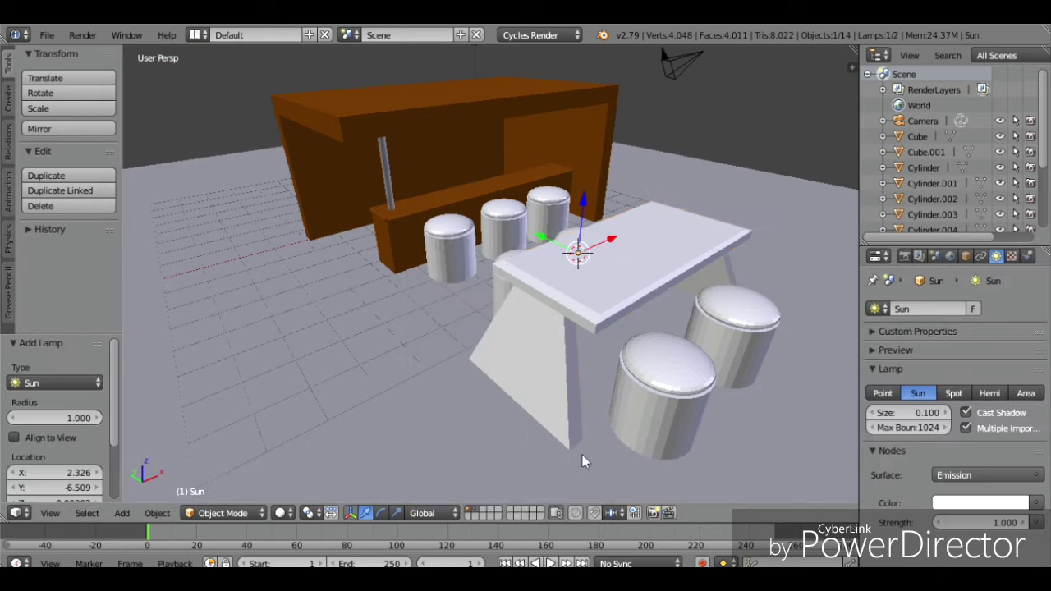
key(shift+f)
click(490, 273)
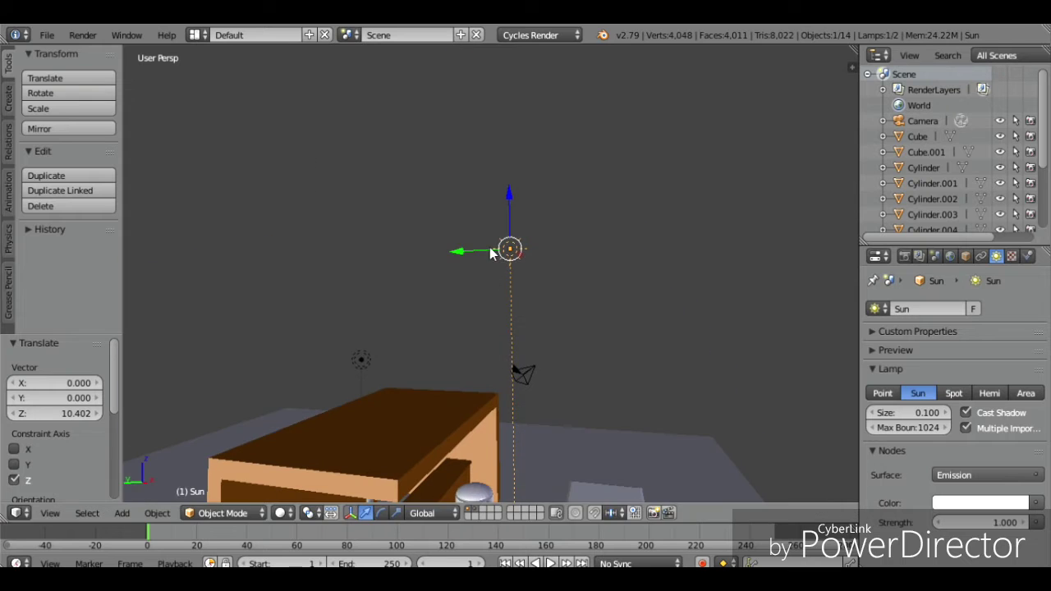
Step: Shift the Sun lamp -1.777 along X
drag(493, 249, 570, 74)
key(shift+f)
click(494, 258)
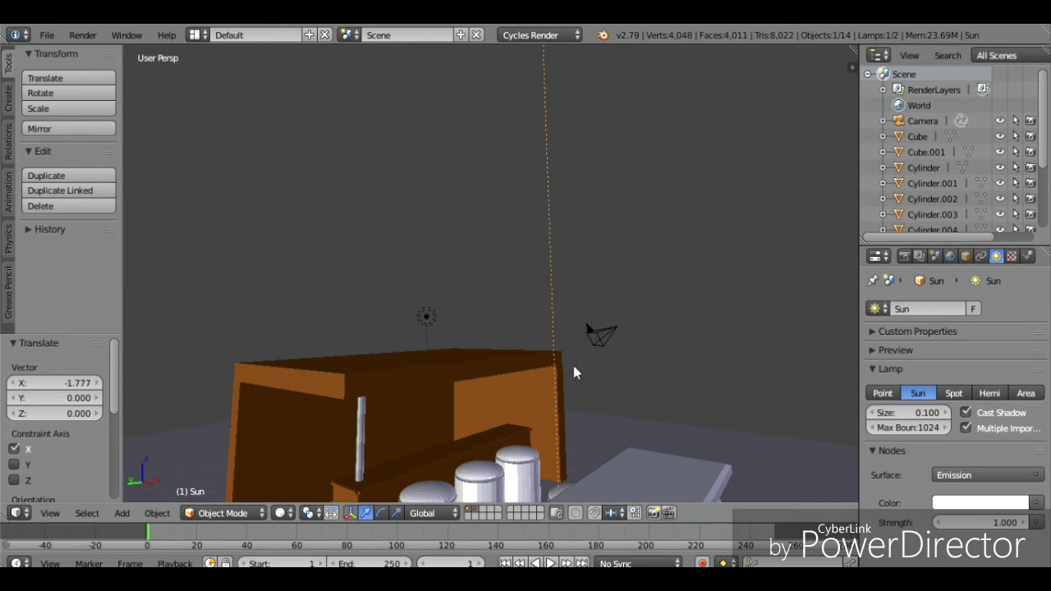
Step: Preview the kiosk, table and seats under the sunlight in rendered shading and return to solid shading
middle_drag(573, 365, 491, 281)
key(shift+z)
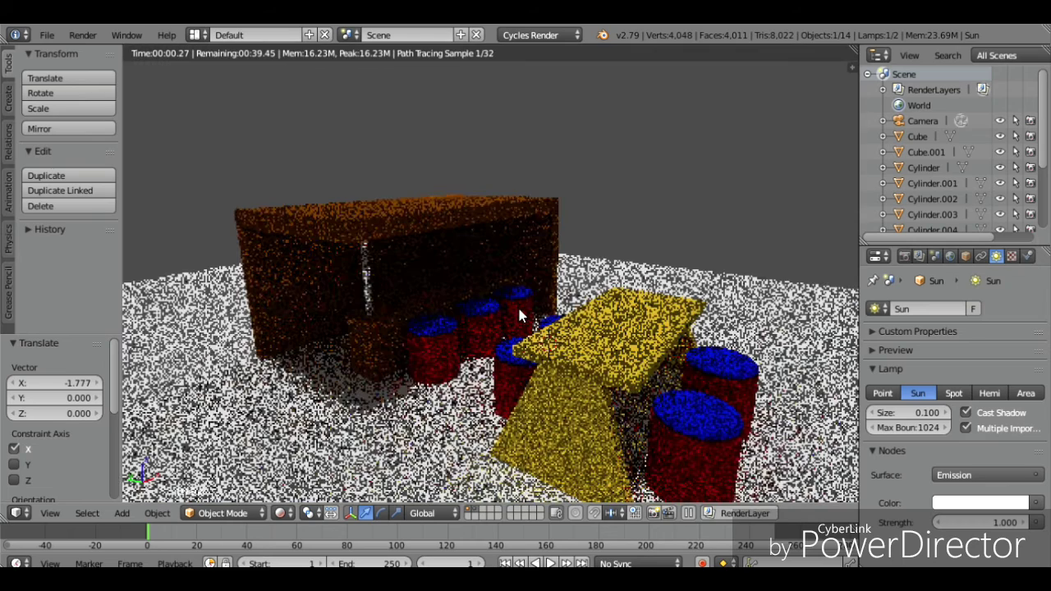
scroll(519, 311, down, 2)
key(shift+z)
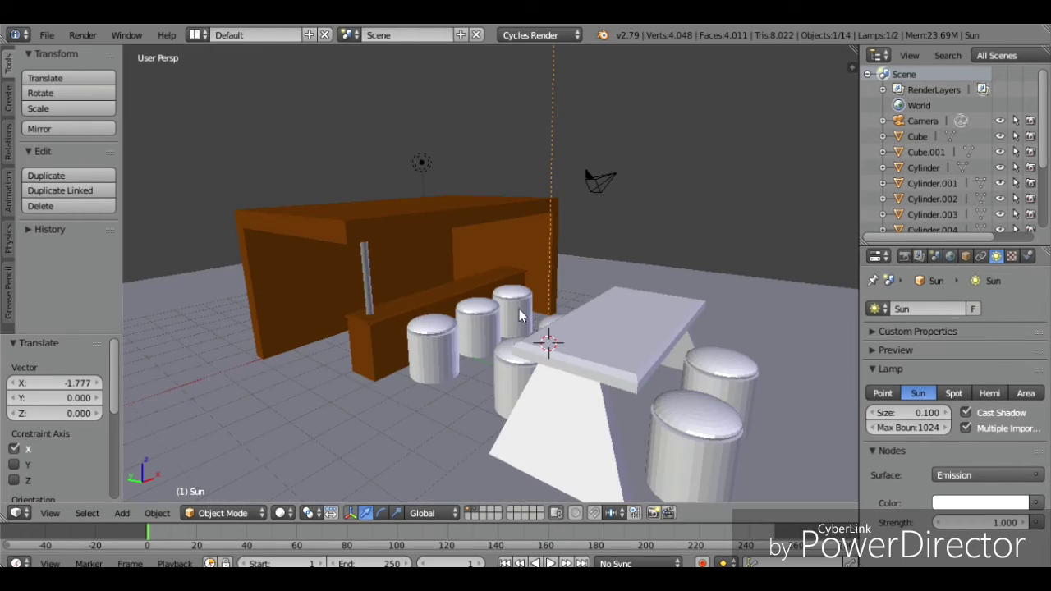
Step: Add a new plane at the scene origin and scale it up by a factor of about 19.335
key(shift+f)
key(Escape)
scroll(396, 241, down, 5)
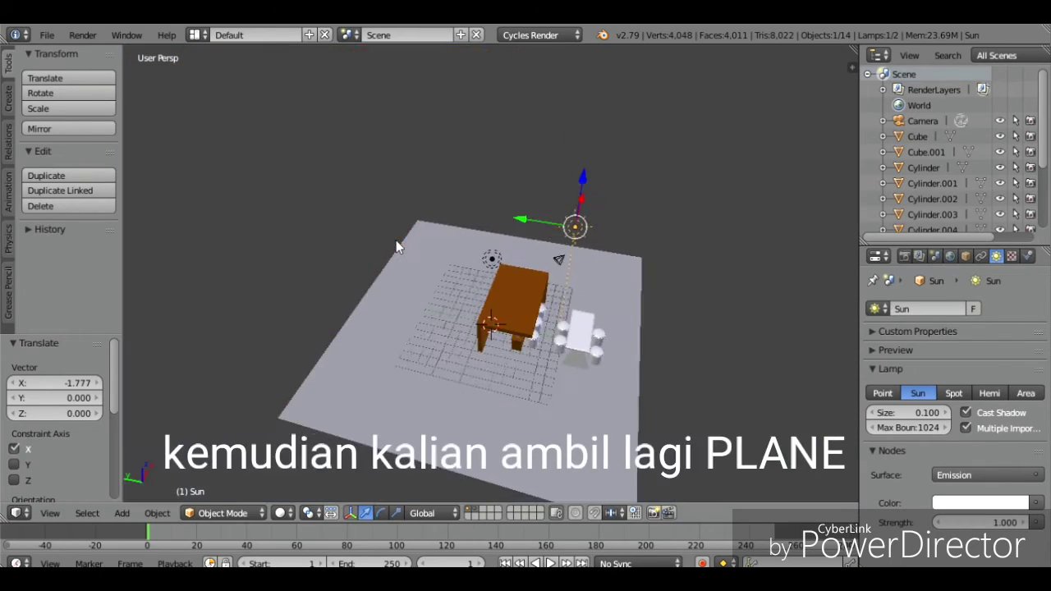
key(shift+a)
mouse_move(438, 188)
click(544, 188)
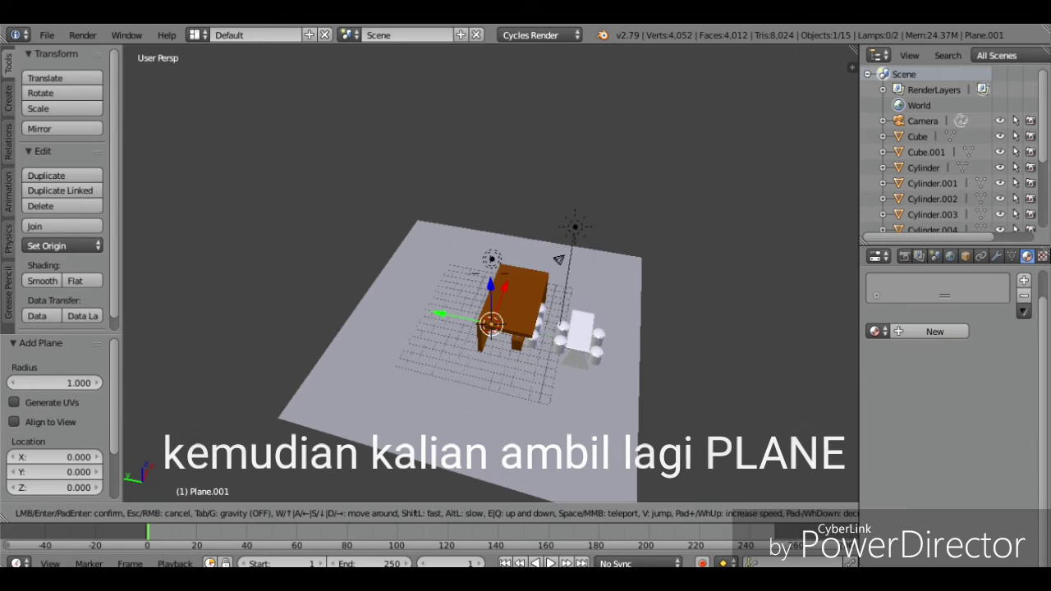
key(KP_Decimal)
key(s)
click(365, 314)
Step: Rotate the new plane 90° about X to stand it upright, and tilt it about -8.27° around X
text(rx)
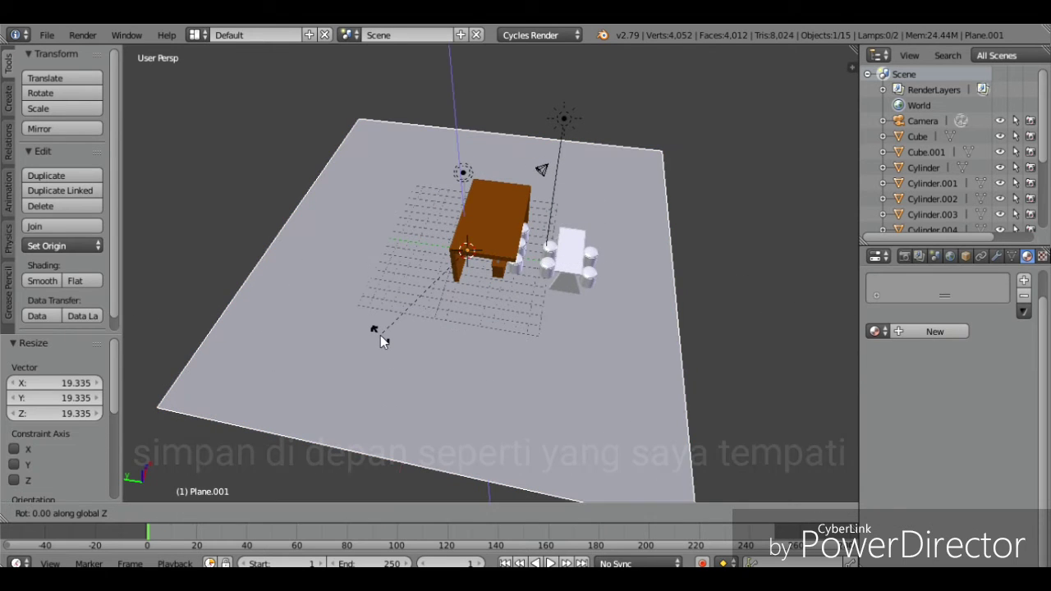
text(90)
key(Return)
key(r)
key(x)
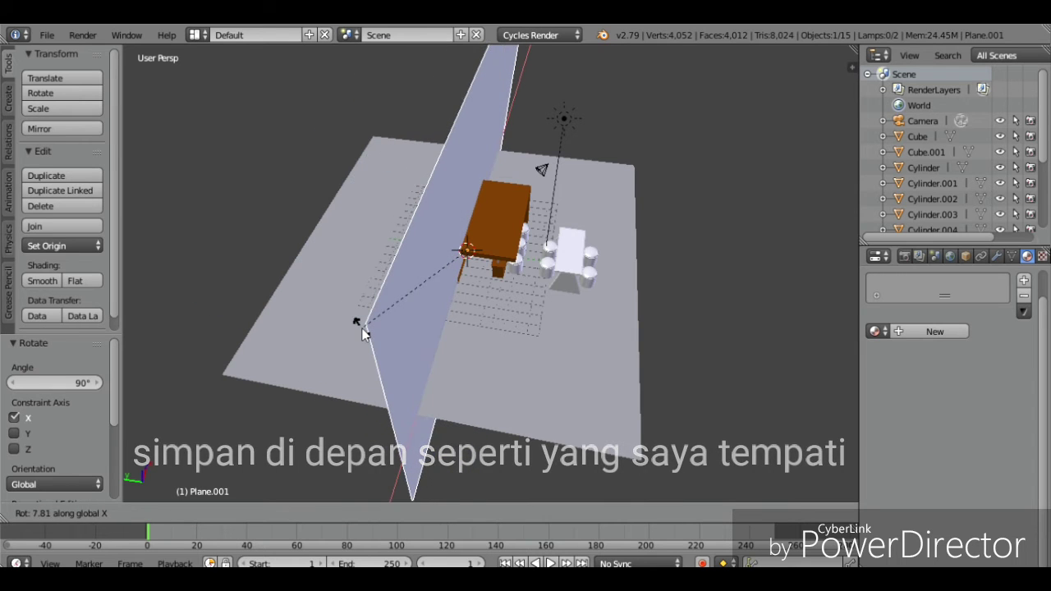
click(401, 302)
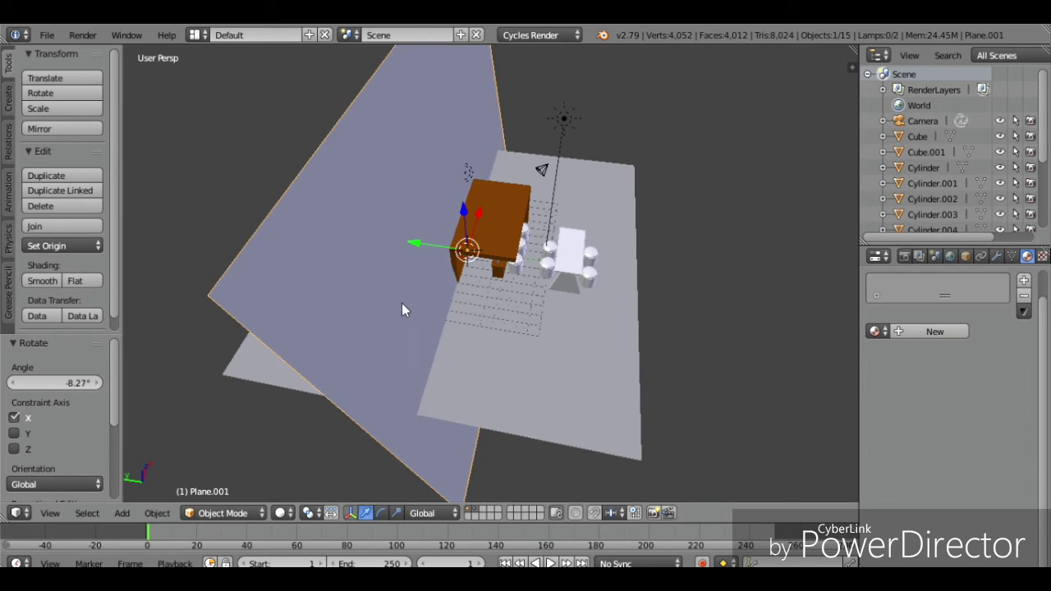
Step: Move the large upright plane along Y past the table, raise it 3.329 along Z, and rotate it -15.9° about X
key(g)
key(y)
click(703, 242)
key(g)
key(z)
click(740, 220)
key(r)
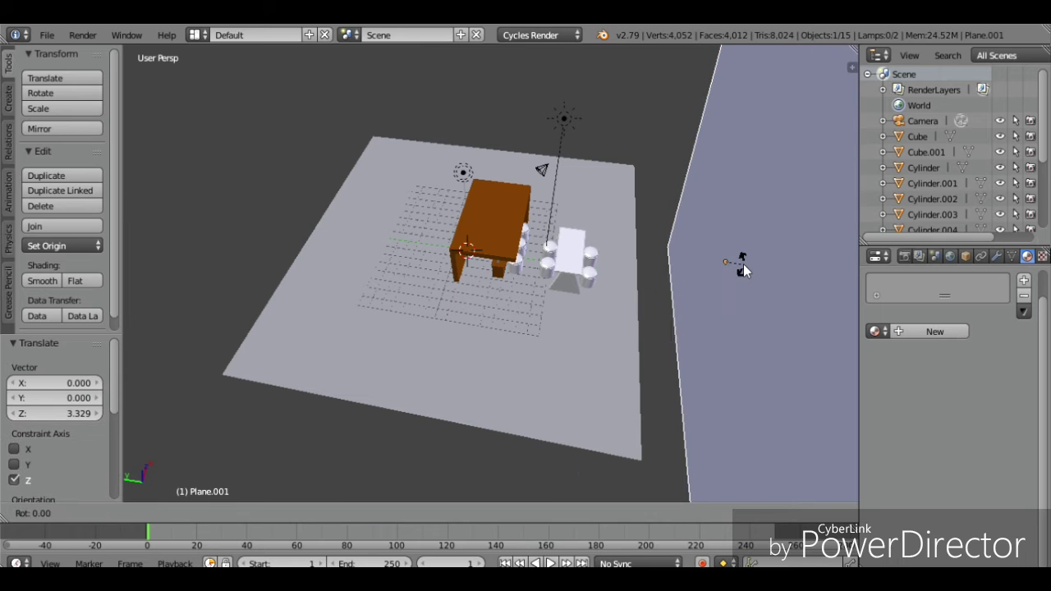
click(829, 240)
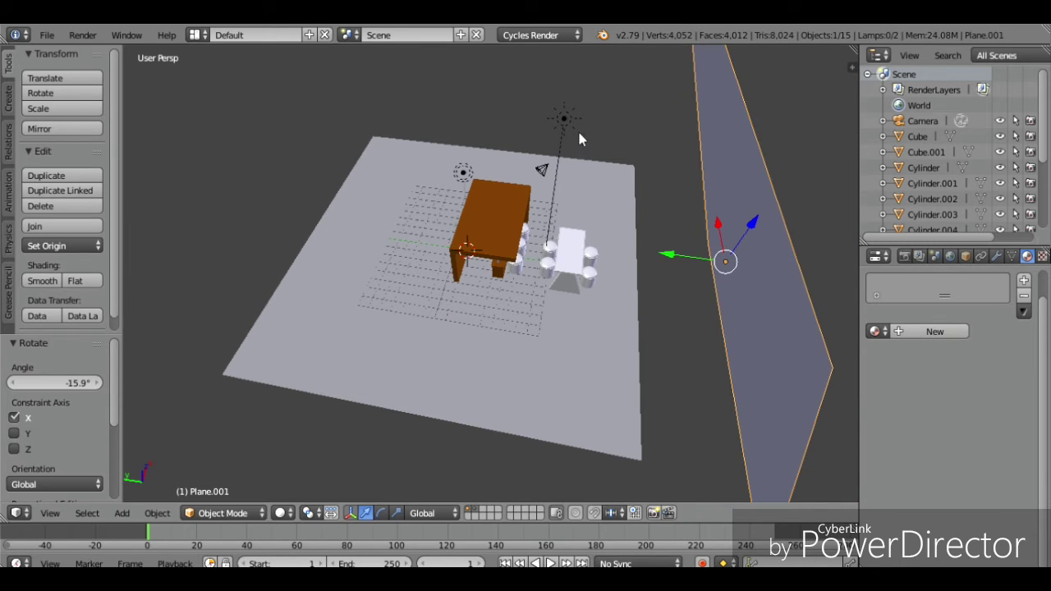
Step: Delete the Sun lamp above the scene
right_click(565, 121)
key(x)
click(570, 129)
Step: Give the large tilted plane a new material with an Emission surface shader
right_click(733, 205)
click(954, 332)
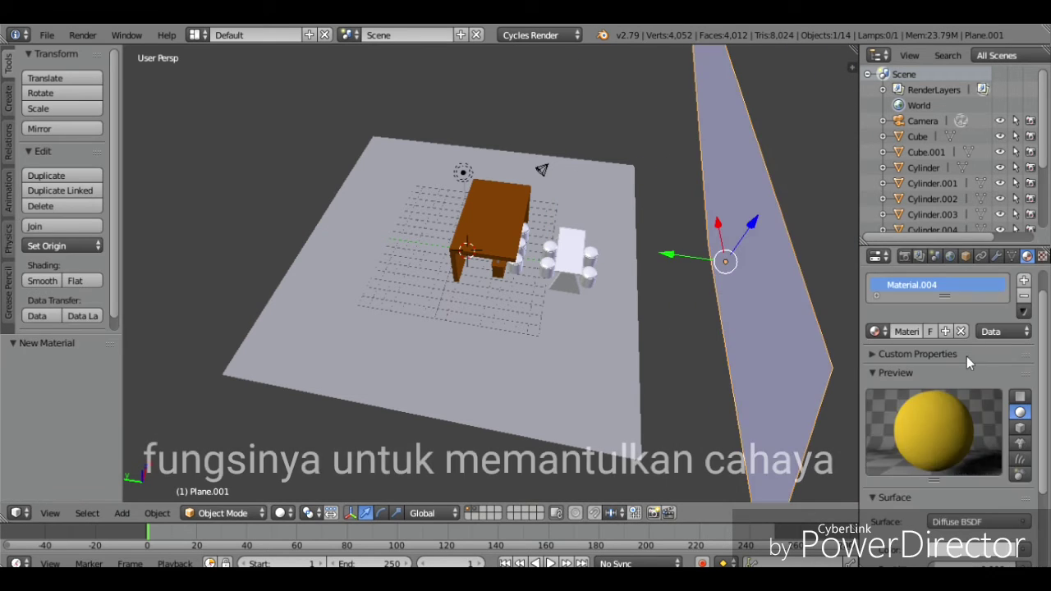
scroll(973, 396, down, 2)
click(978, 460)
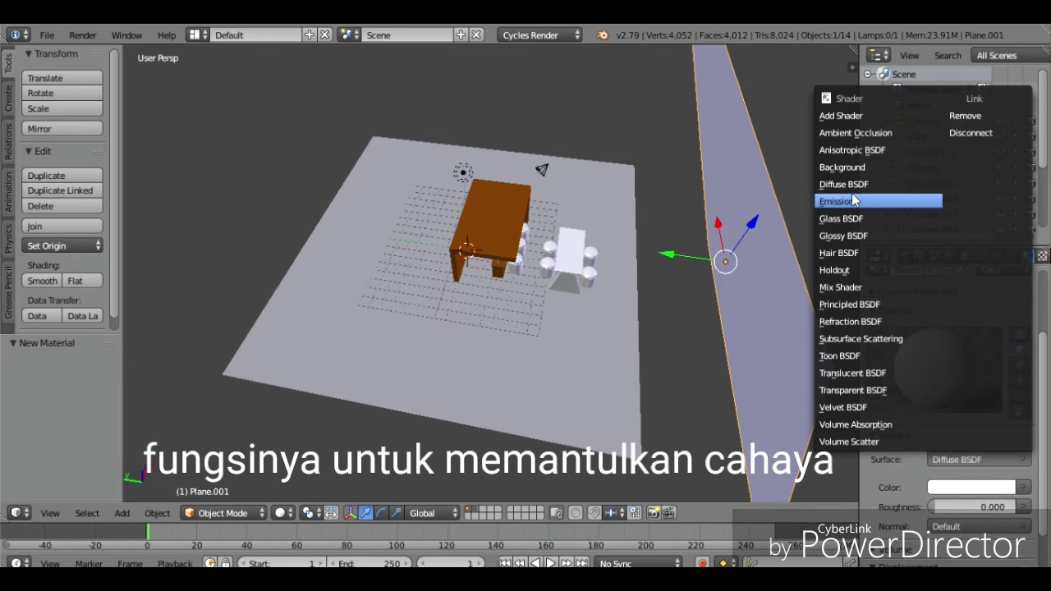
click(846, 202)
Step: Preview the kiosk and seats lit by the emissive plane in rendered shading and return to solid shading
key(shift+f)
key(w)
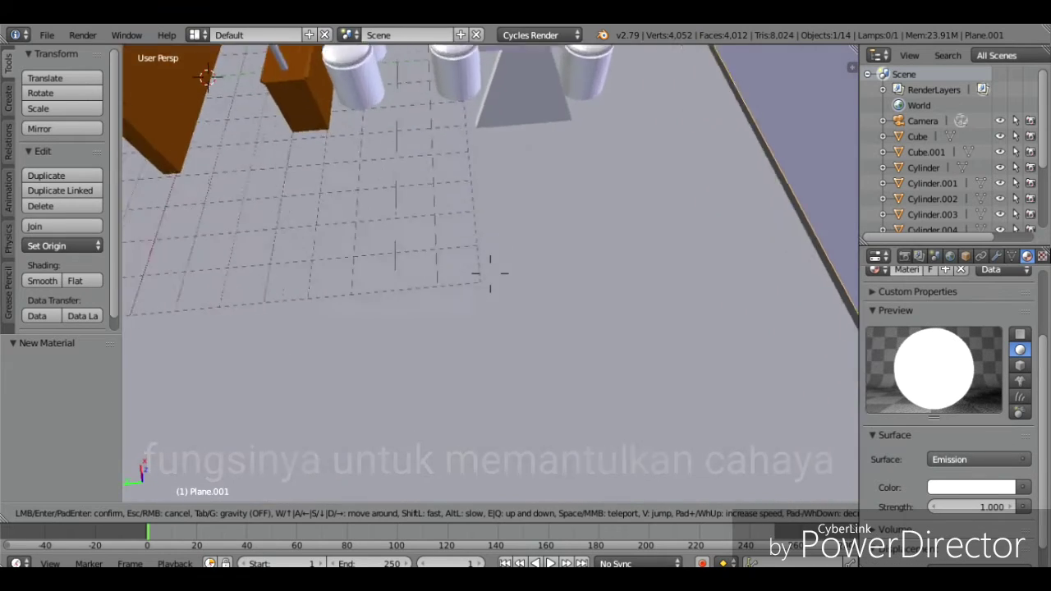
key(Escape)
key(shift+z)
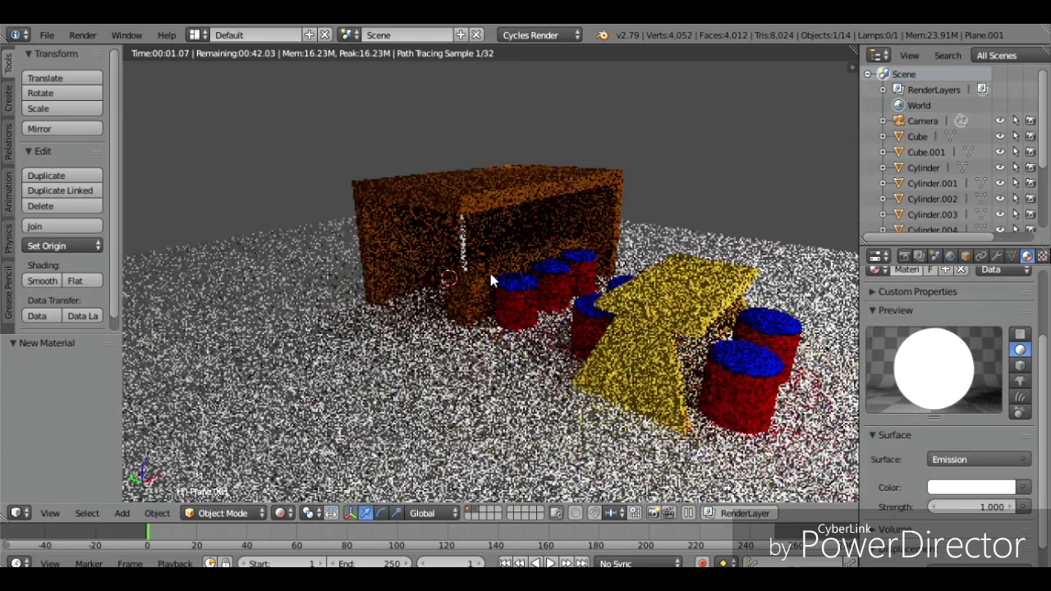
key(shift+z)
Step: Place the 3D cursor on the kiosk roof near its front and add a text object there
key(shift+f)
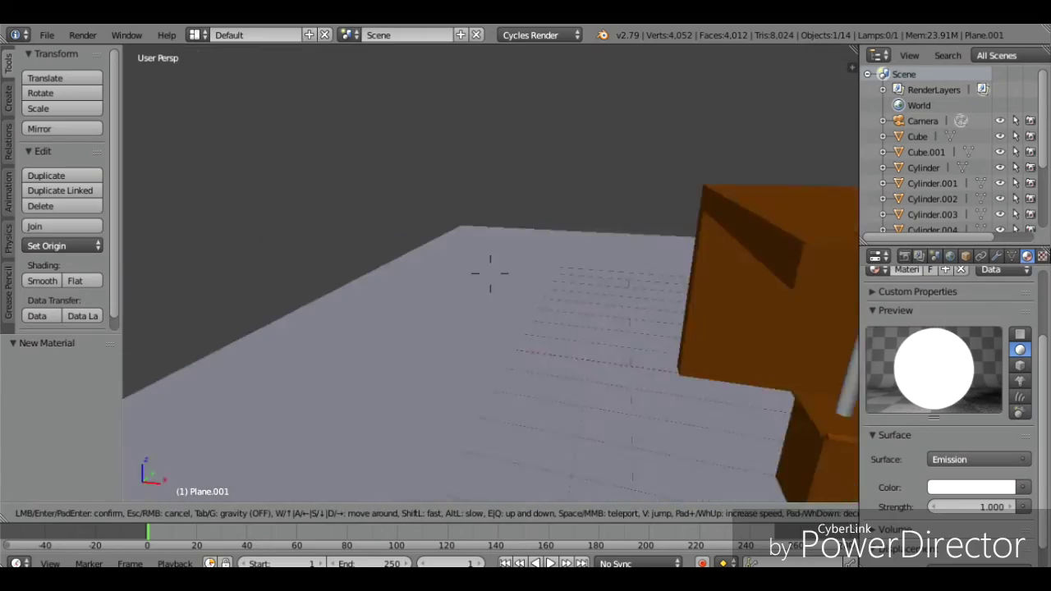
click(490, 273)
click(483, 267)
key(shift+a)
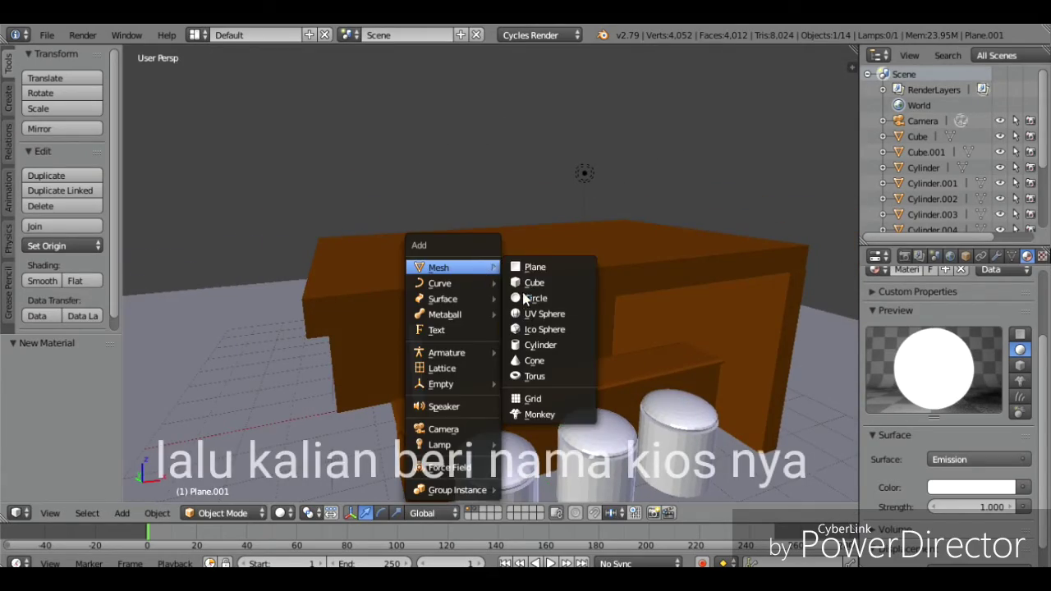
click(441, 330)
Step: Replace the text object's default wording with "coffe doeloe"
key(shift+f)
key(w)
key(e)
key(s)
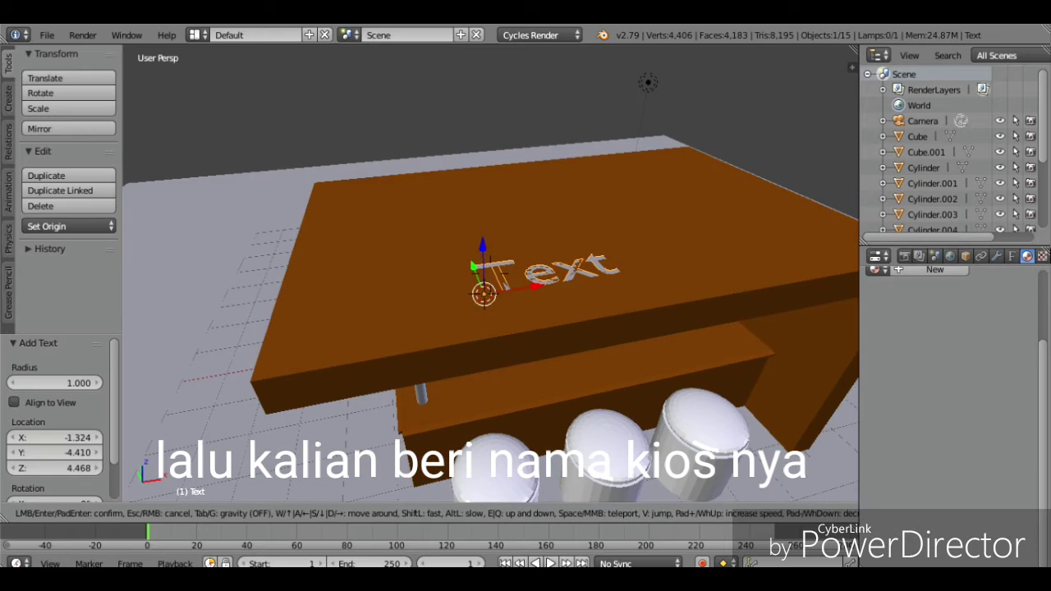
key(w)
key(s)
key(e)
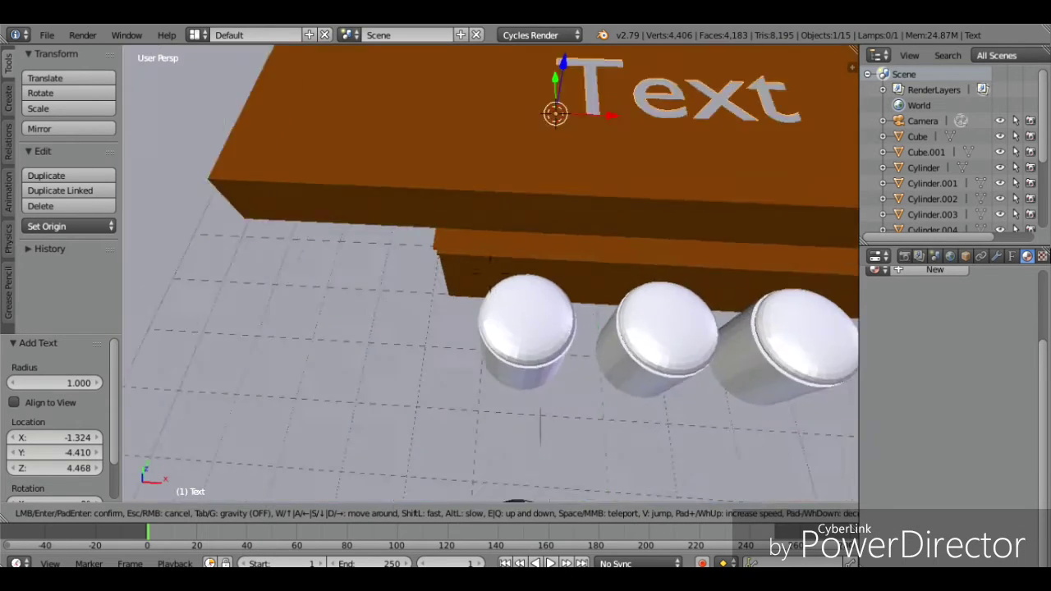
key(s)
click(490, 273)
key(Tab)
key(BackSpace)
key(BackSpace)
key(BackSpace)
key(BackSpace)
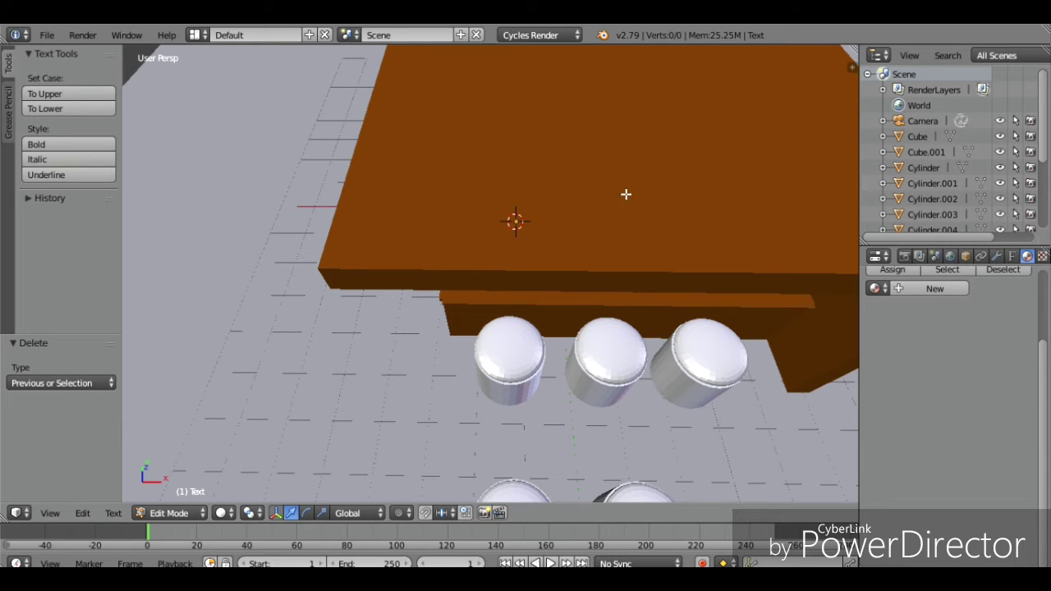
text(coffe d)
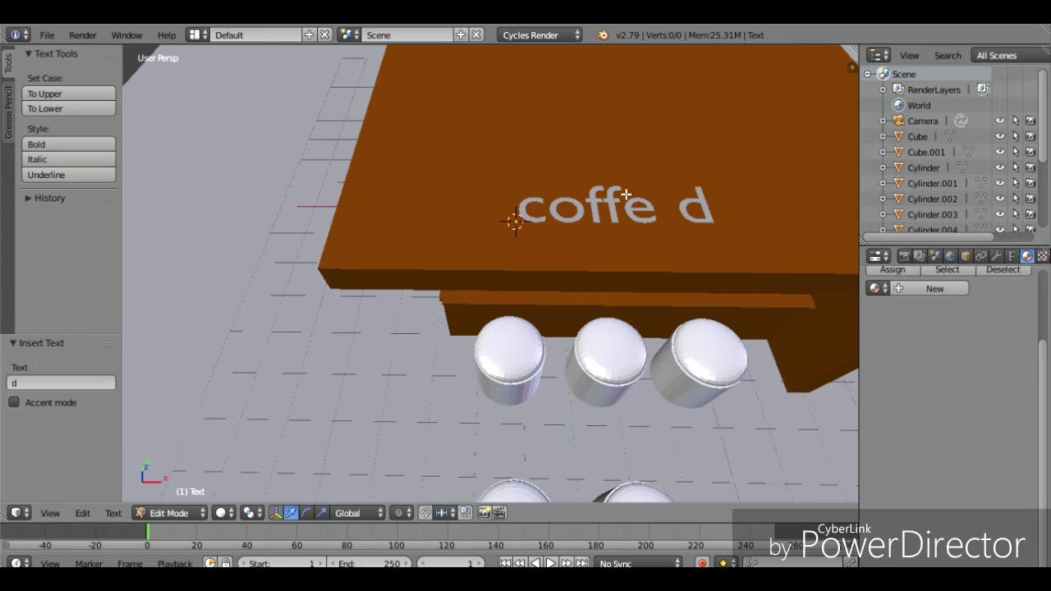
text(oeloe)
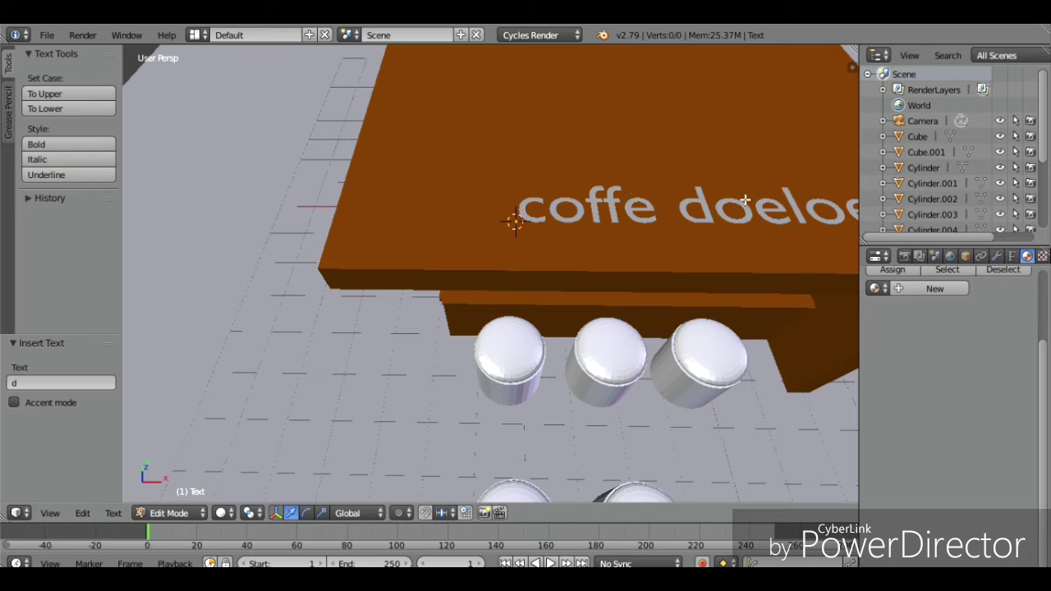
key(Tab)
Step: Remove the stray trailing characters "Fd" so the sign text reads "coffe doeloe"
middle_drag(582, 138, 503, 257)
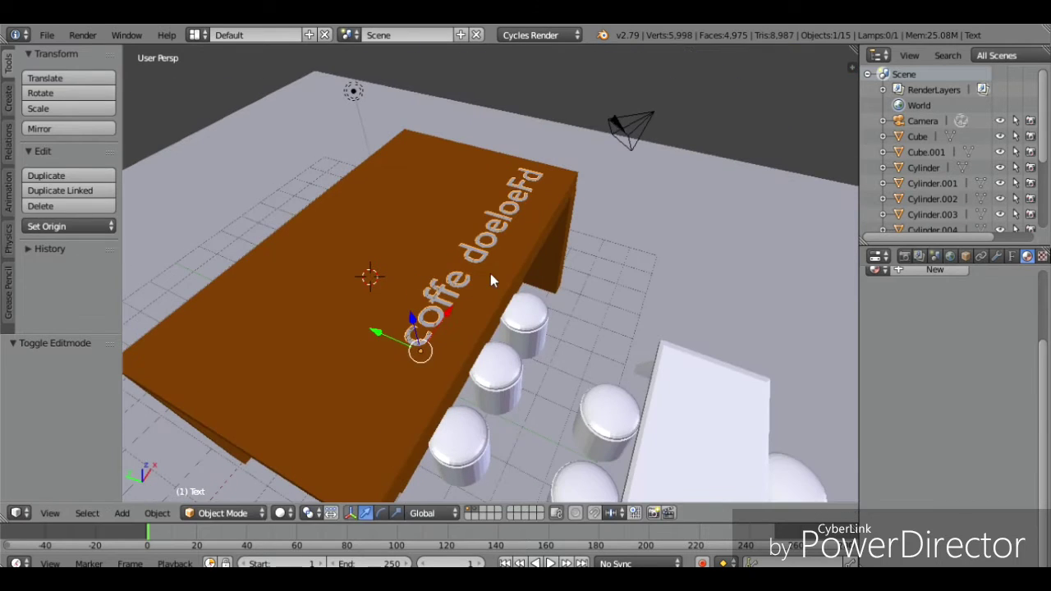
key(Tab)
key(BackSpace)
key(Tab)
key(Tab)
key(BackSpace)
key(Tab)
key(Tab)
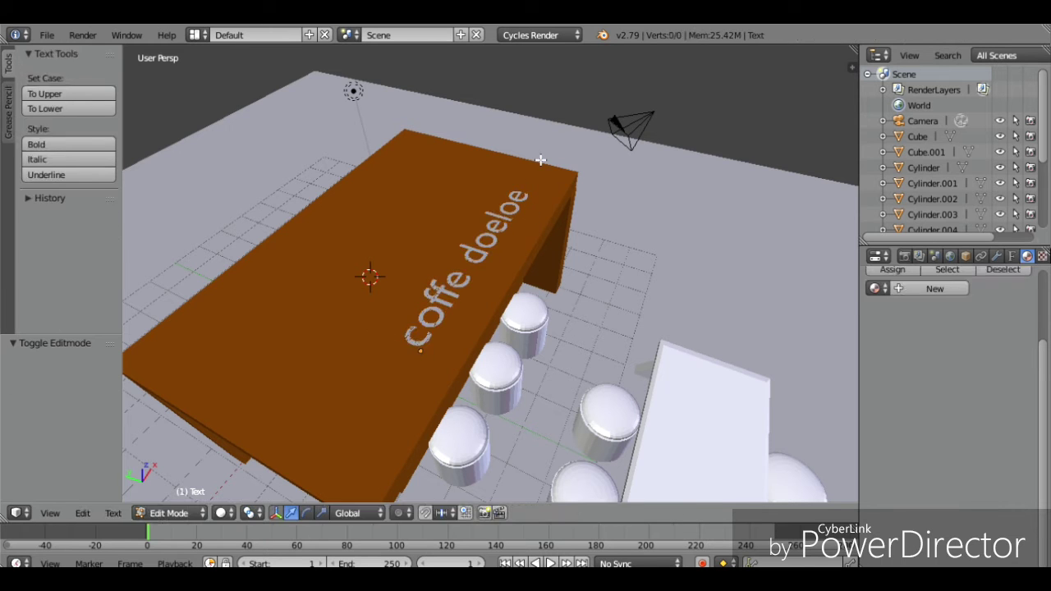
key(Tab)
Step: Rotate the sign text 90° about X and position it along the roof's front edge, raising it 0.174 along Z
text(rx90)
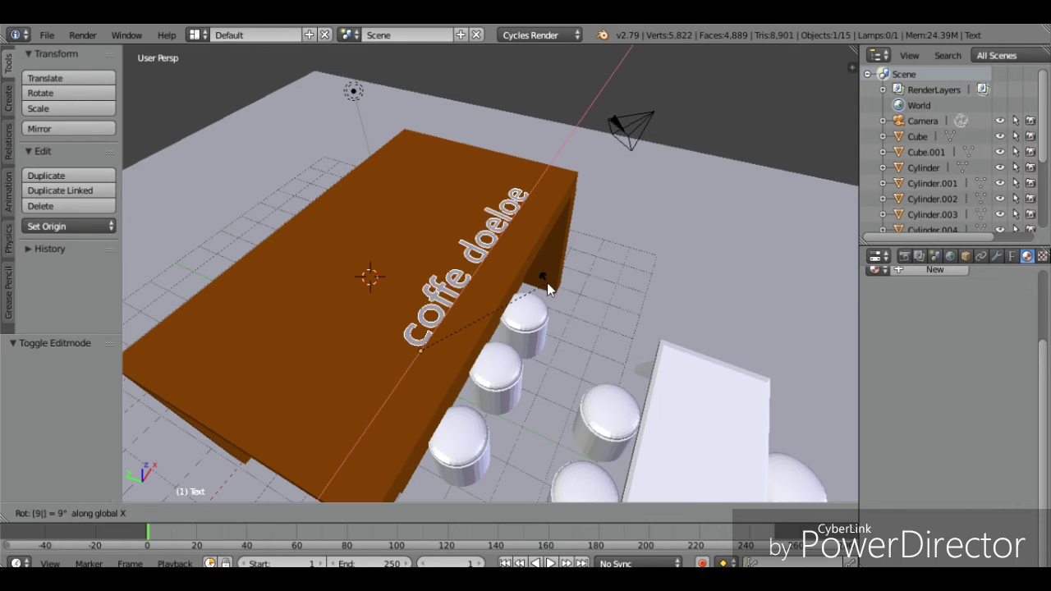
key(Return)
key(shift+f)
click(490, 273)
drag(484, 232, 395, 259)
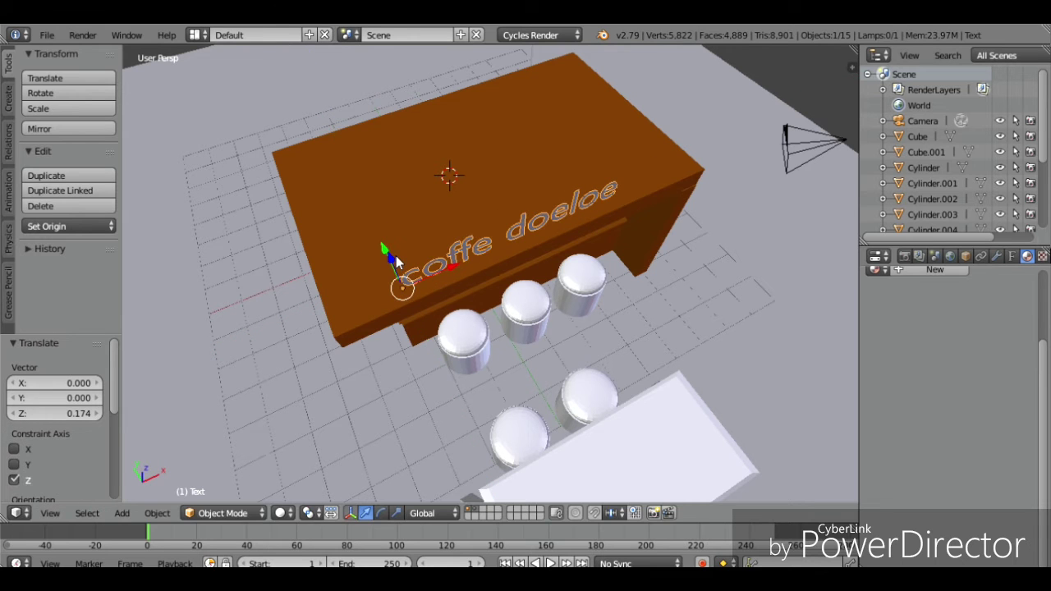
key(shift+f)
key(w)
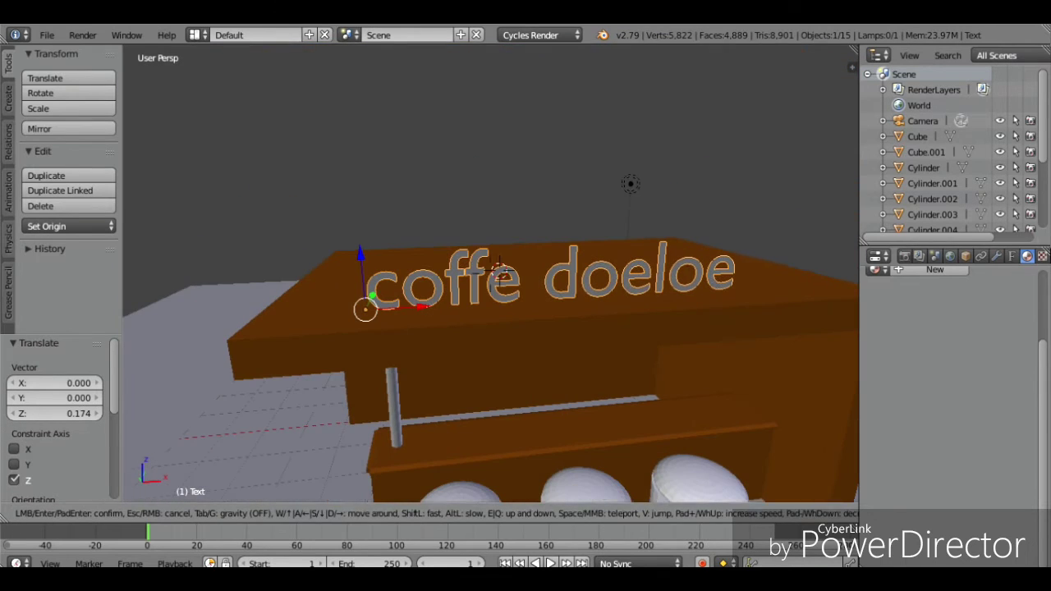
click(490, 274)
Step: Add a Solidify modifier to the sign text with a thickness of 1
scroll(899, 317, up, 3)
click(966, 257)
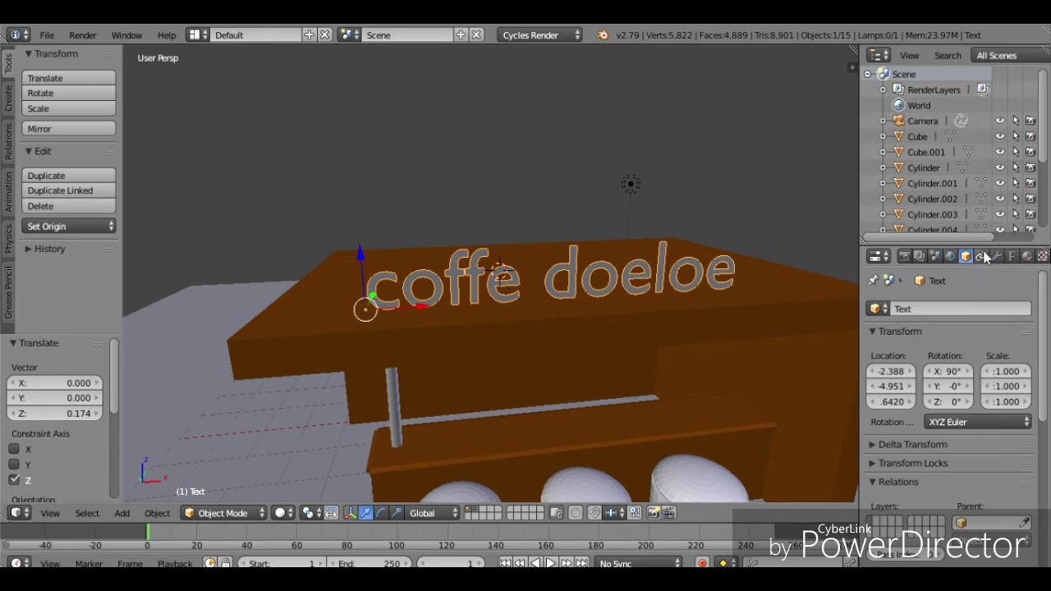
click(997, 257)
click(947, 310)
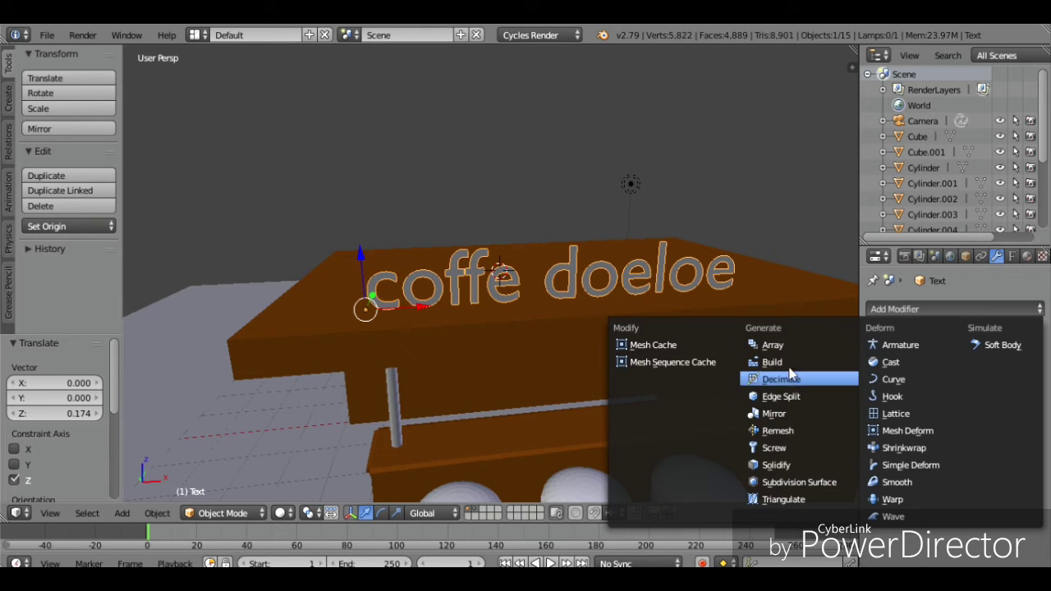
click(801, 465)
click(910, 378)
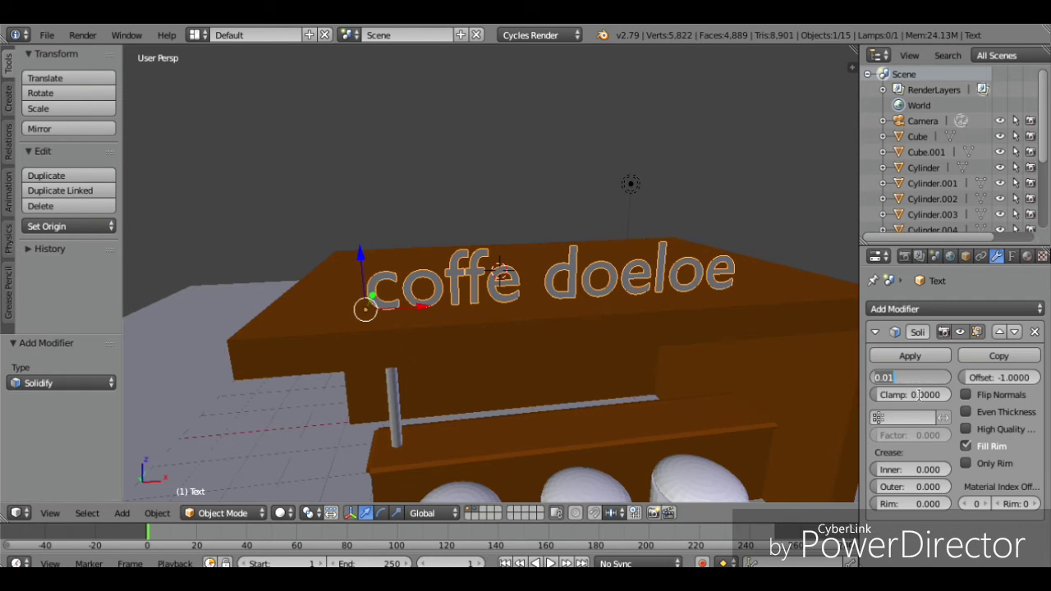
key(Return)
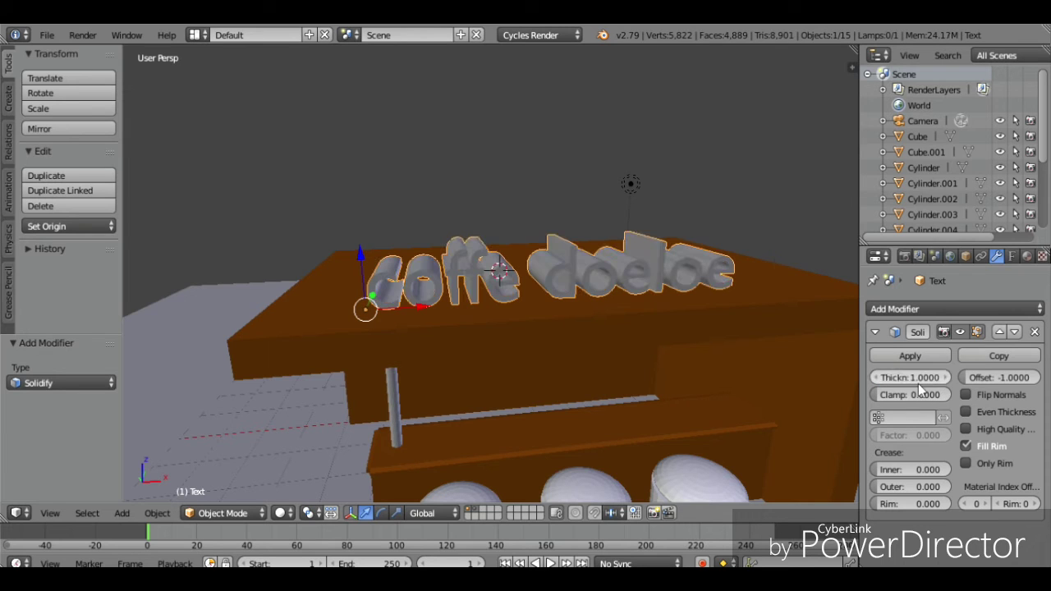
Step: Reduce the sign text's Solidify thickness to 0.2, and refine it to 0.122
click(918, 379)
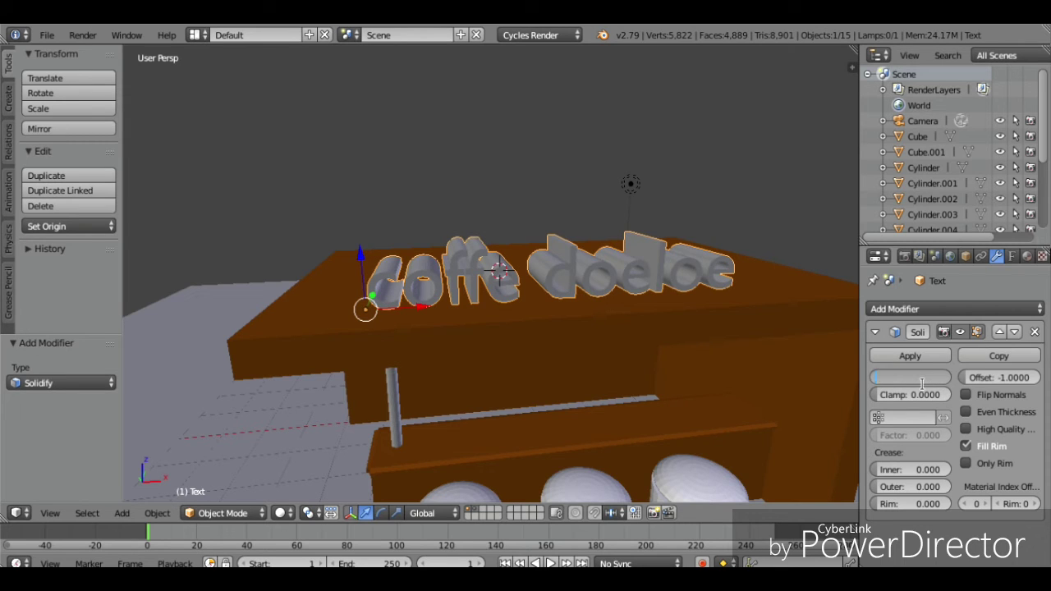
key(Return)
key(shift+f)
key(s)
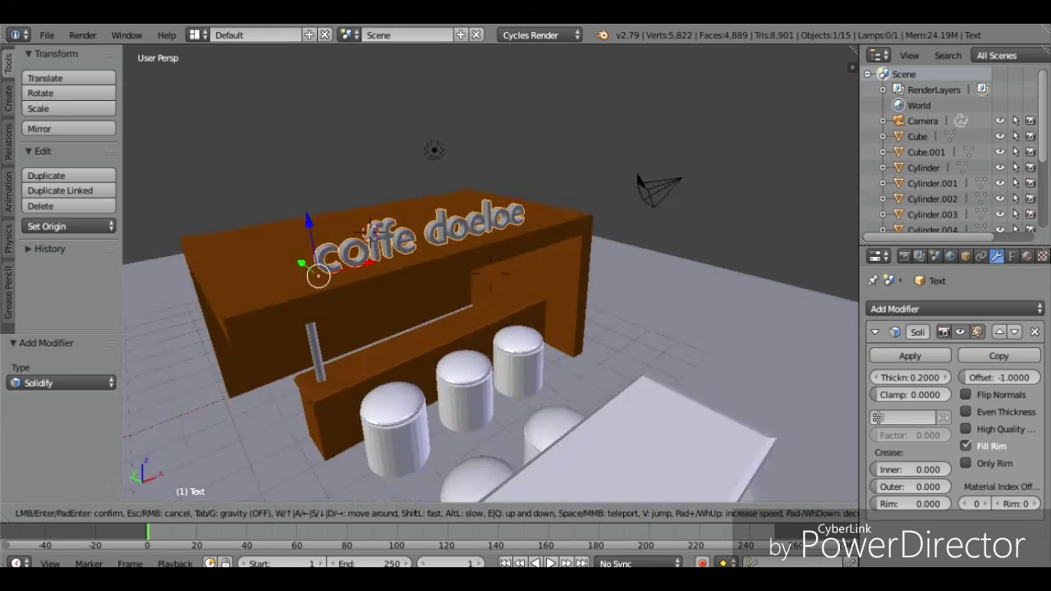
key(w)
click(490, 274)
mouse_move(907, 385)
mouse_down()
mouse_move(878, 384)
mouse_move(911, 381)
mouse_up()
key(shift+f)
key(d)
click(490, 274)
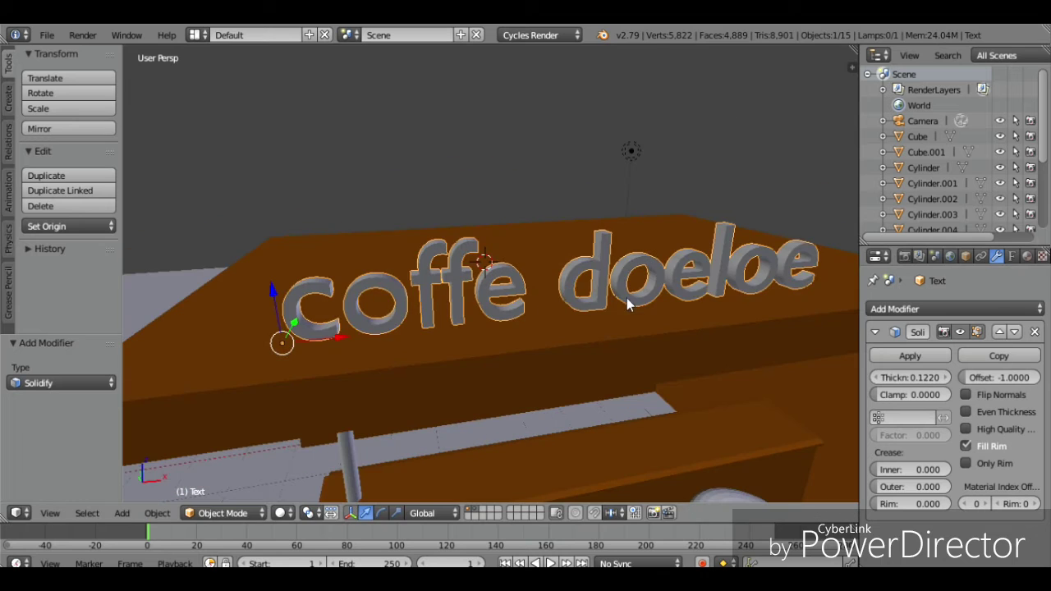
Step: Duplicate the sign text in place and scale the copy up by 1.042
key(shift+d)
right_click(768, 329)
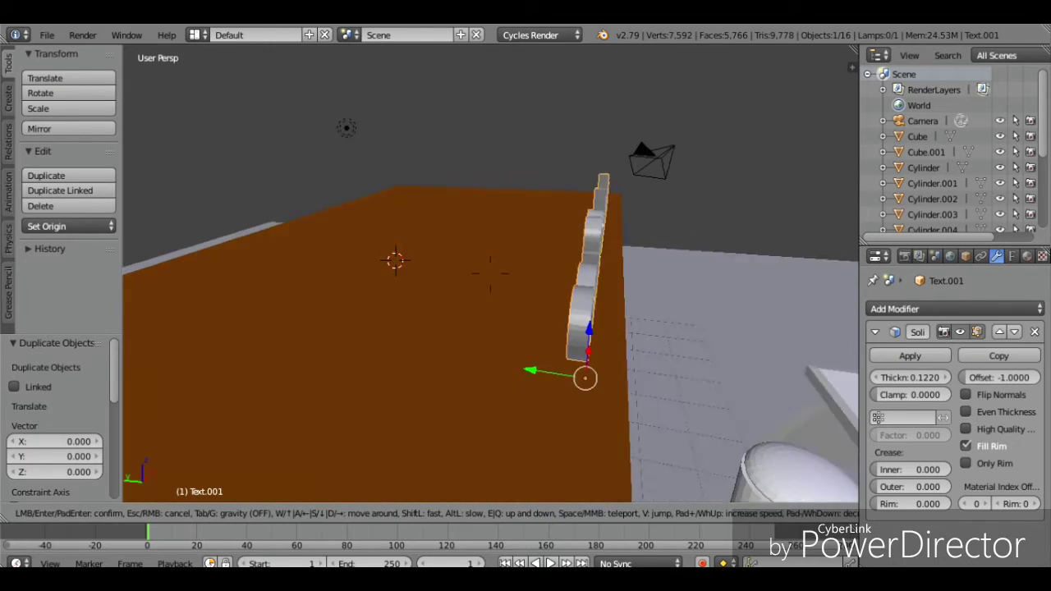
click(613, 297)
key(s)
click(619, 297)
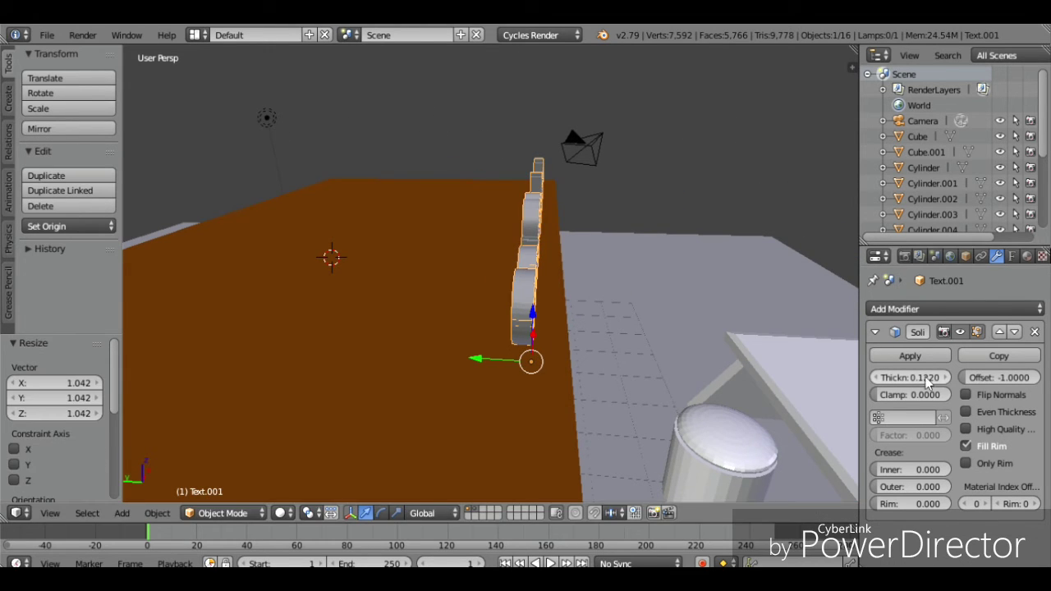
Step: Set the duplicated text's Solidify thickness to 0.069 and shift the copy 0.028 along Y
drag(910, 378, 882, 377)
drag(503, 360, 497, 362)
key(shift+f)
click(525, 311)
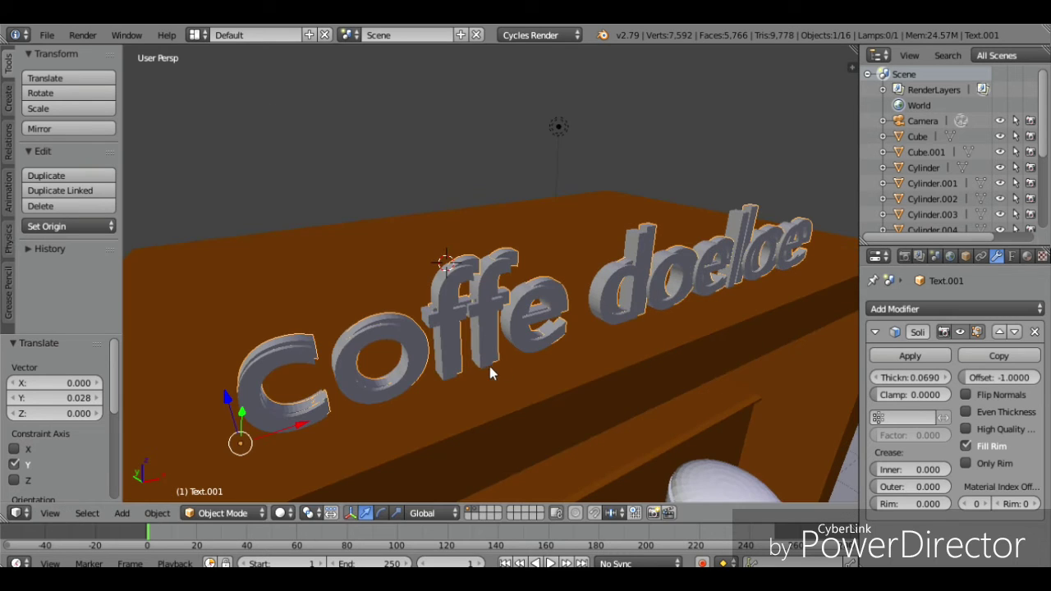
Step: Align the duplicated text behind the original by moving it -0.058 along X and 0.086 along Y
key(g)
key(x)
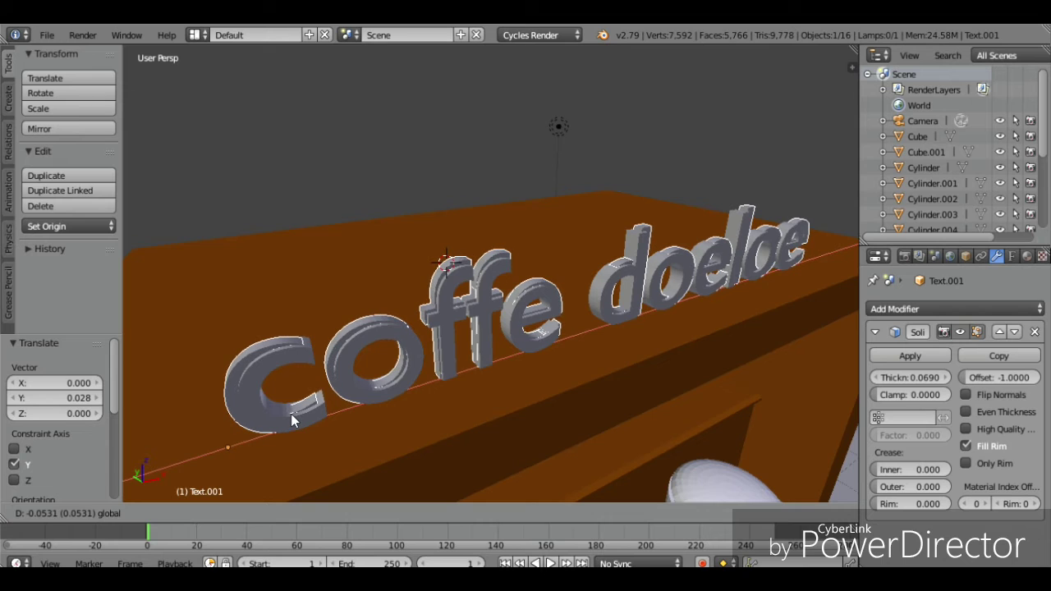
click(290, 419)
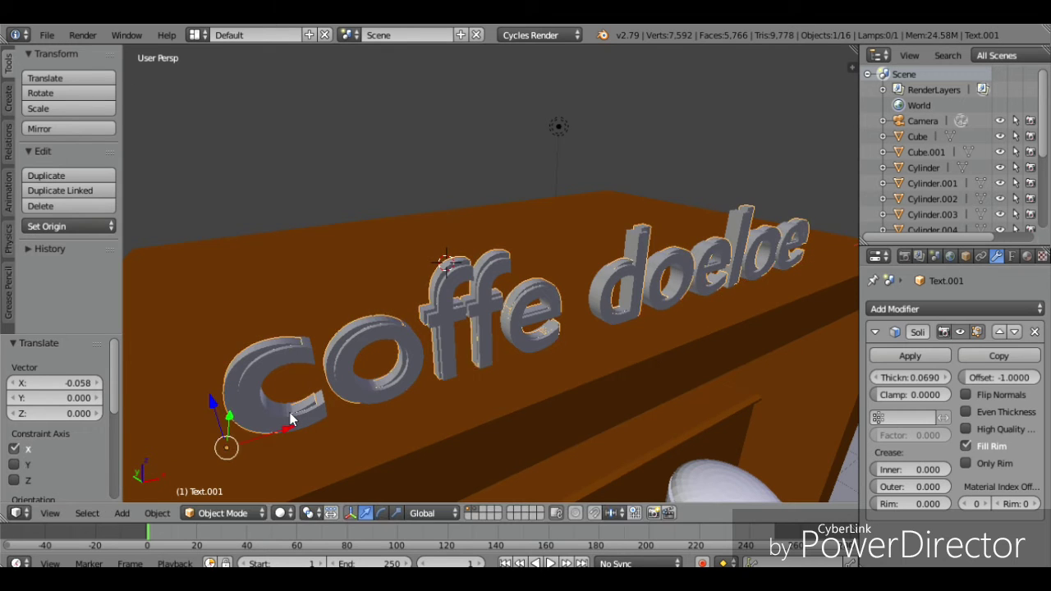
drag(290, 429, 223, 410)
key(shift+f)
key(d)
key(s)
click(1050, 396)
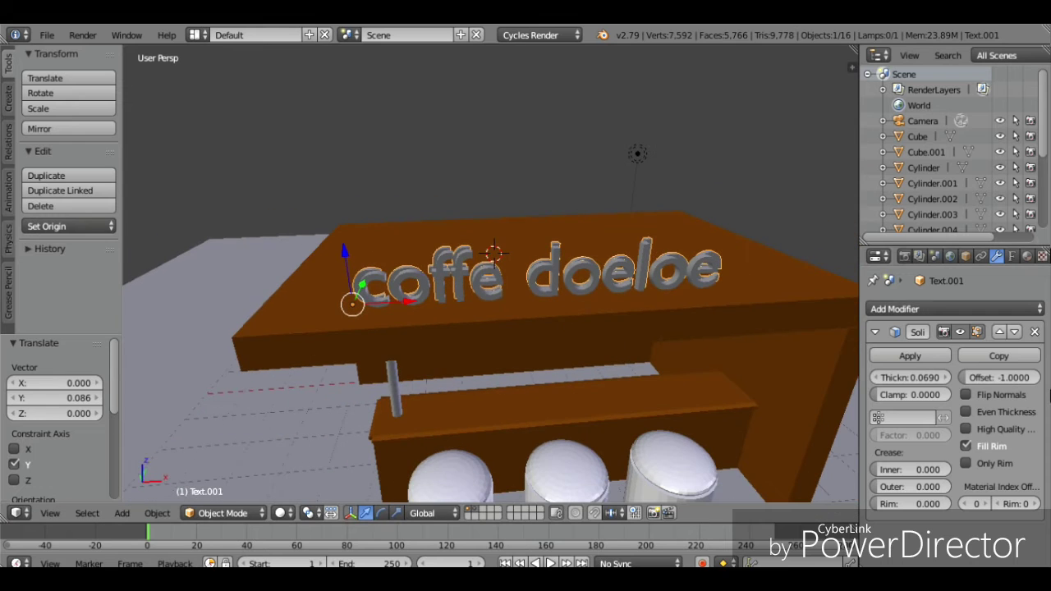
Step: Give the duplicated text a new material with an Emission surface and preview the glowing sign in rendered shading
click(1027, 256)
click(954, 362)
scroll(994, 390, down, 2)
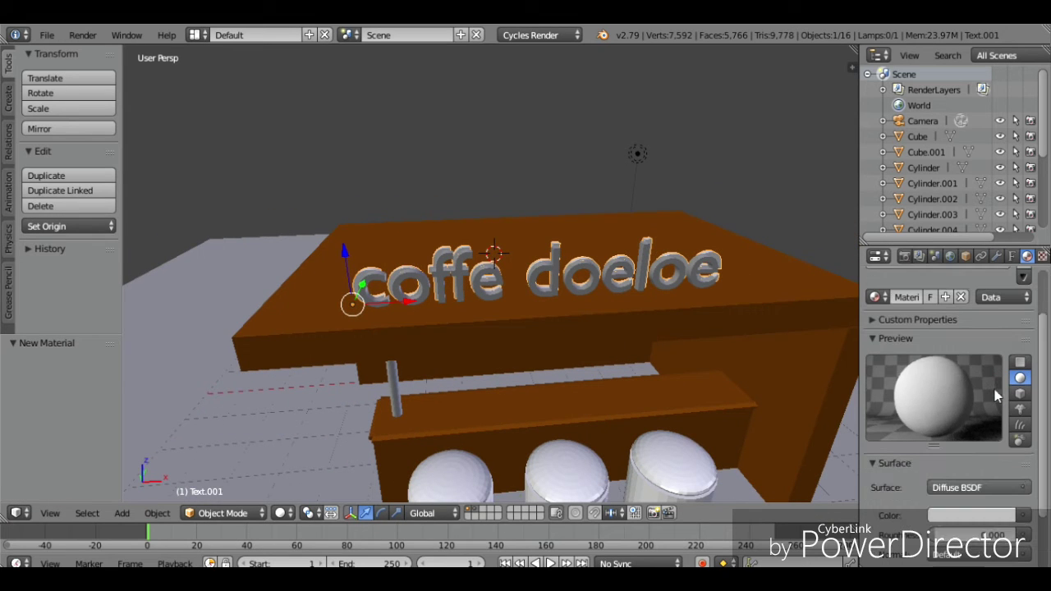
click(975, 488)
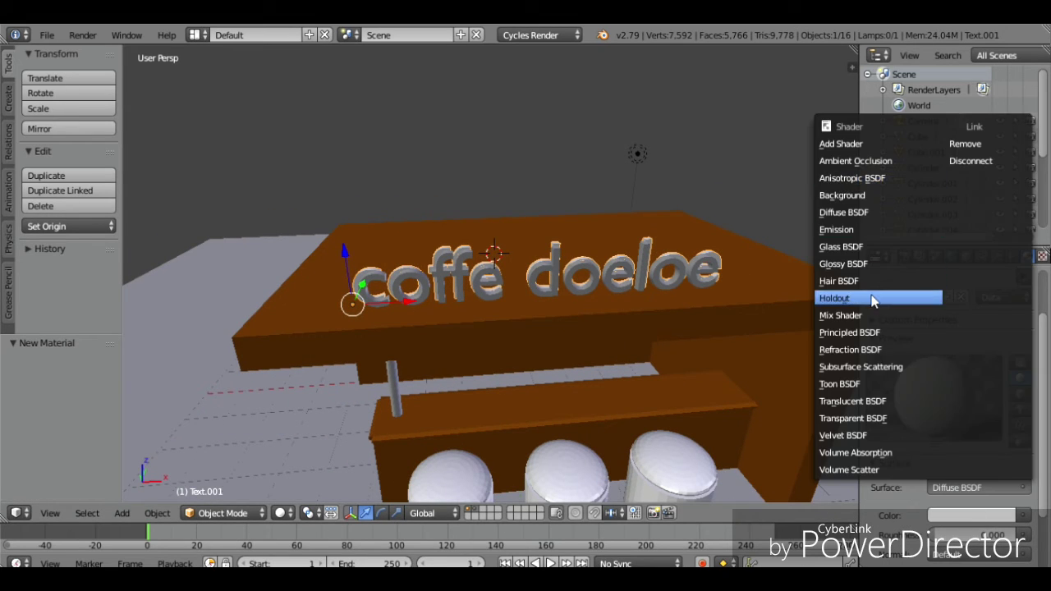
click(863, 233)
key(shift+z)
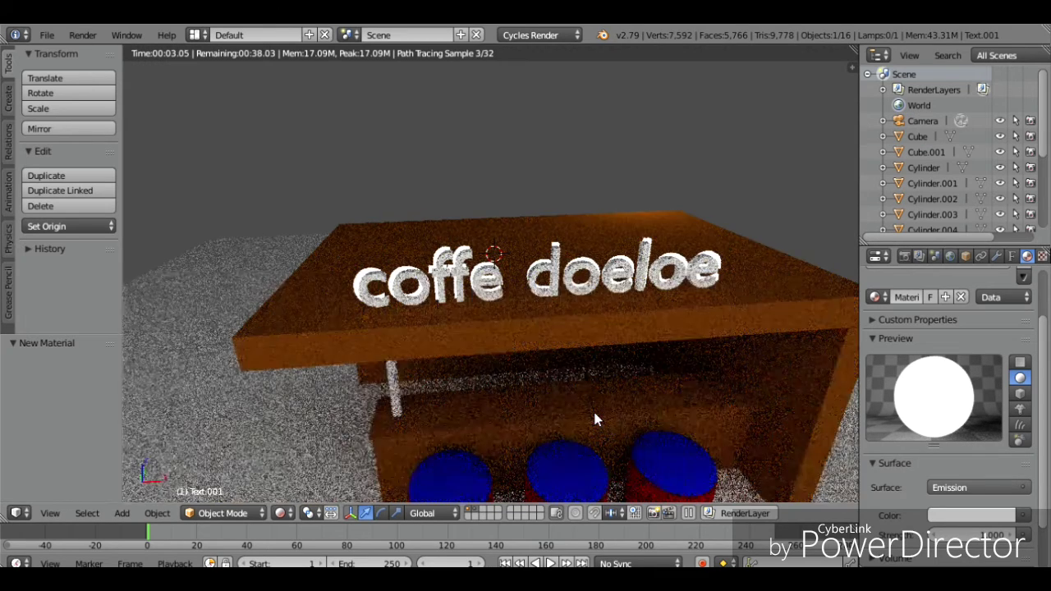
key(shift+z)
Step: Delete the original sign text and reposition the remaining emissive copy along Y and 0.153 along X
right_click(443, 285)
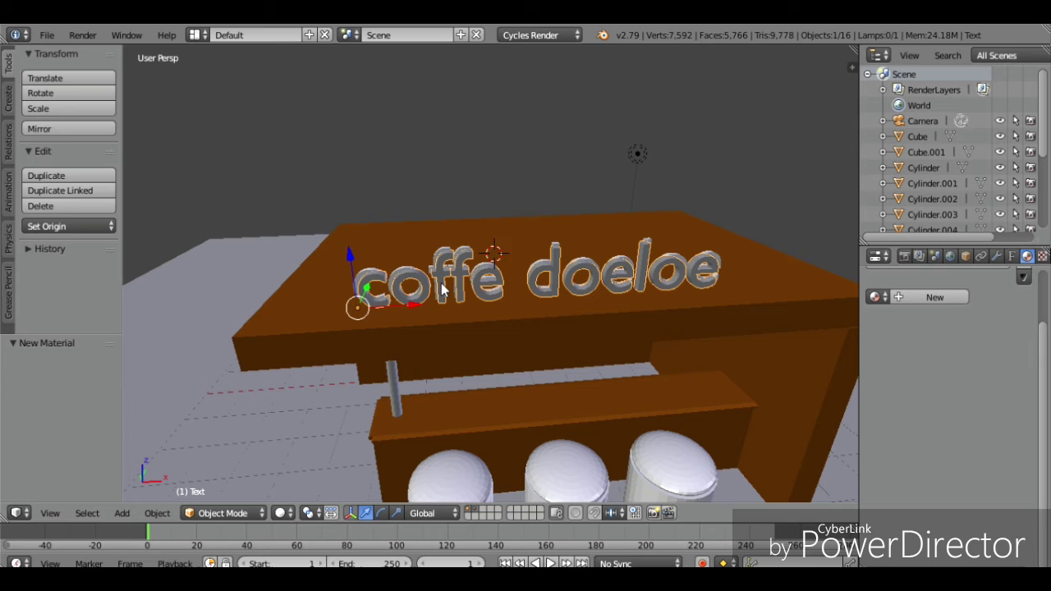
click(391, 317)
key(g)
key(y)
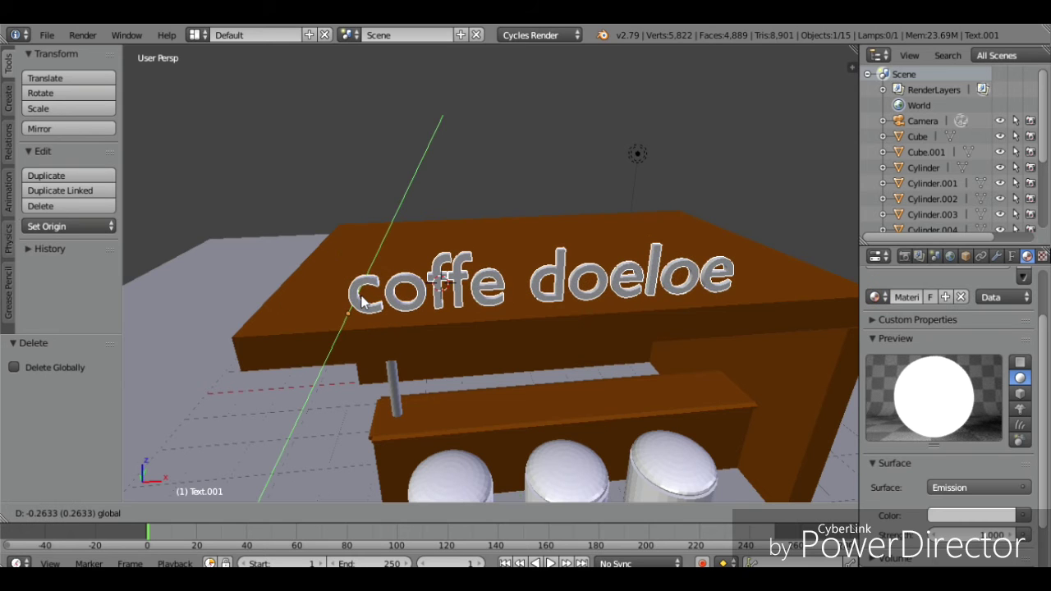
click(377, 322)
drag(376, 315, 395, 314)
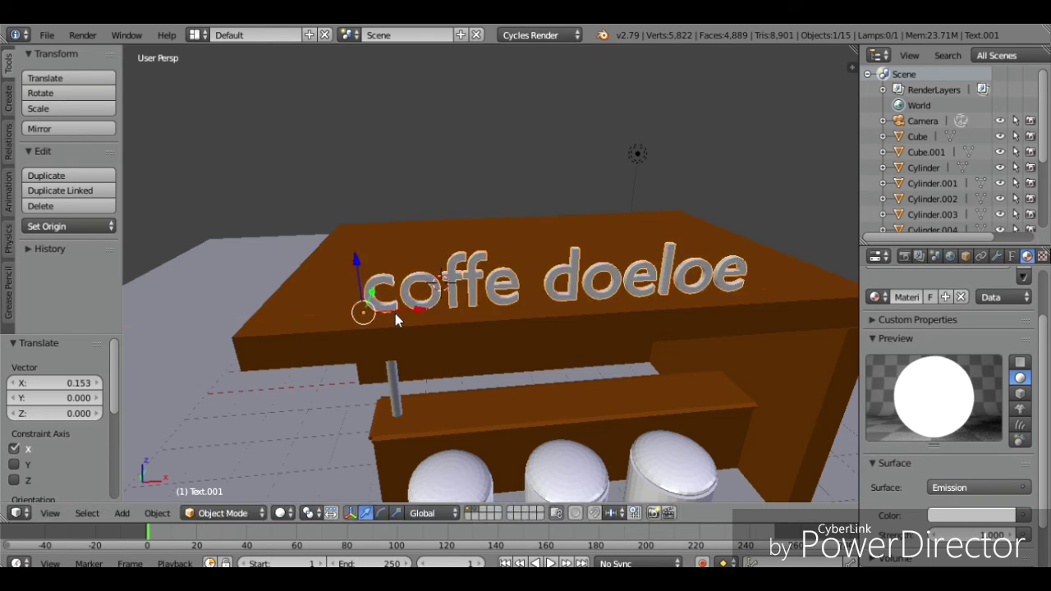
Step: Set the Solidify thickness of the emissive sign text to 0.0460
key(shift+f)
key(s)
key(d)
click(533, 260)
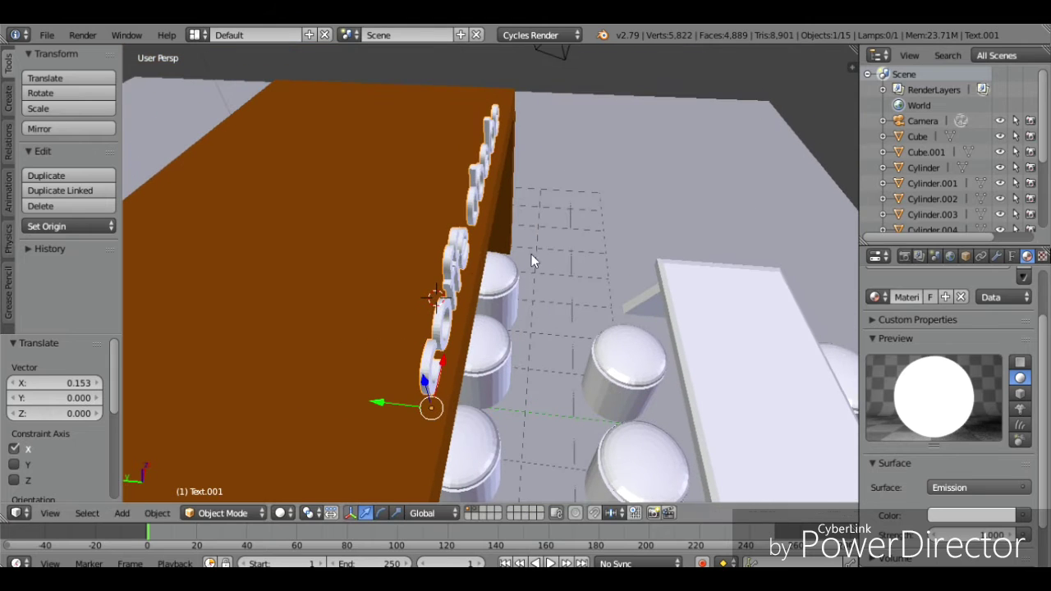
click(964, 257)
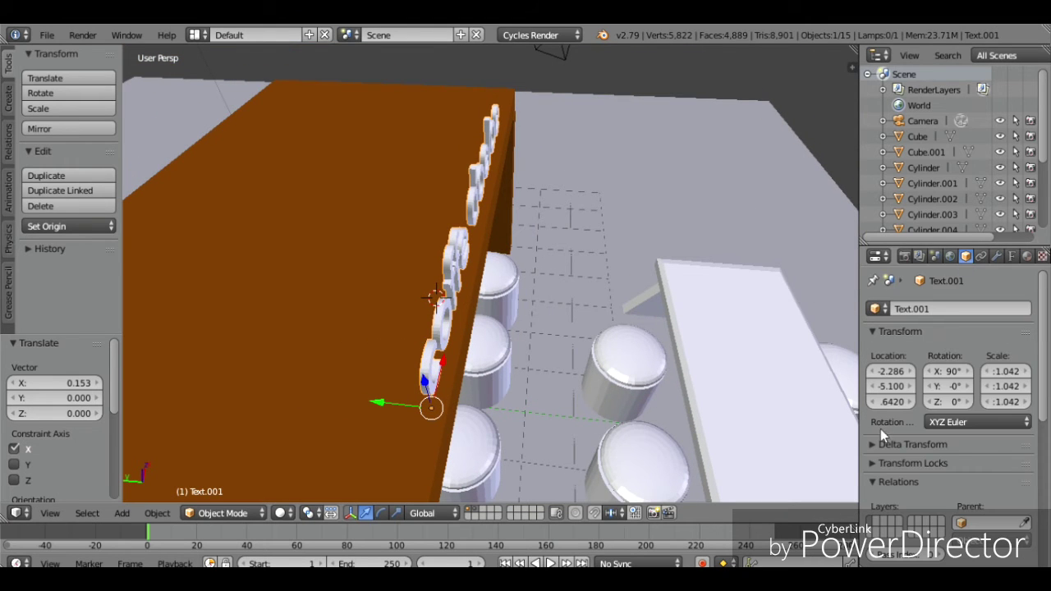
click(997, 257)
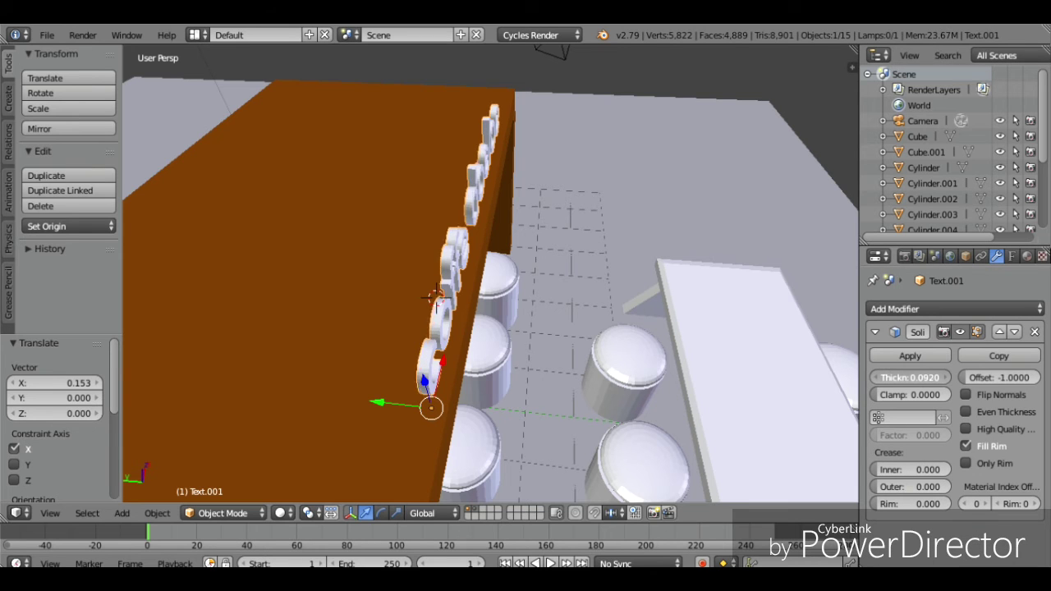
drag(910, 377, 885, 377)
key(shift+f)
key(a)
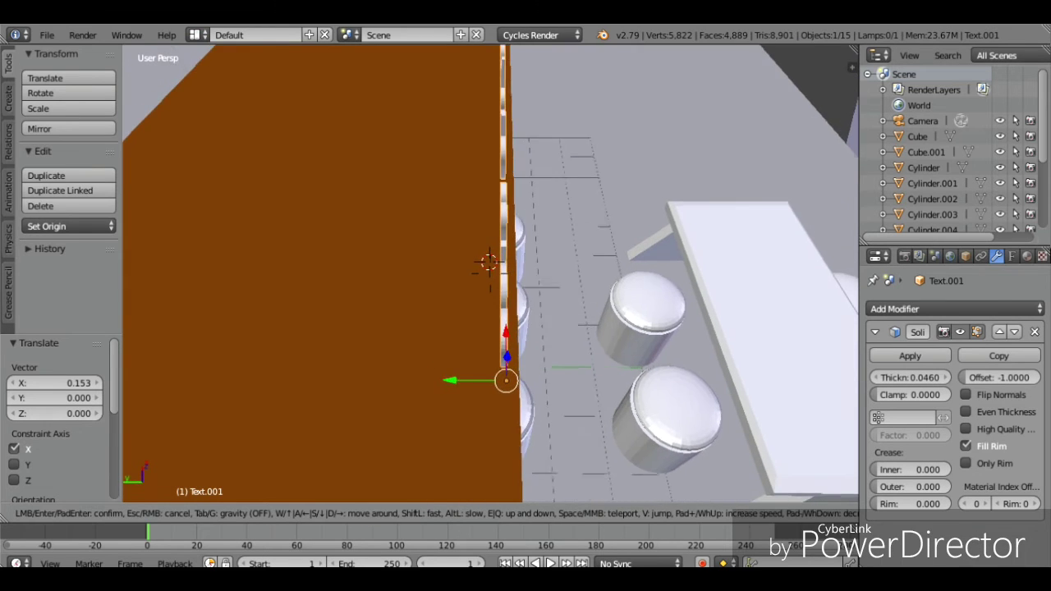
key(Return)
Step: Duplicate the sign text in place and move the copy 0.051 along Y as an adjoining layer
key(shift+d)
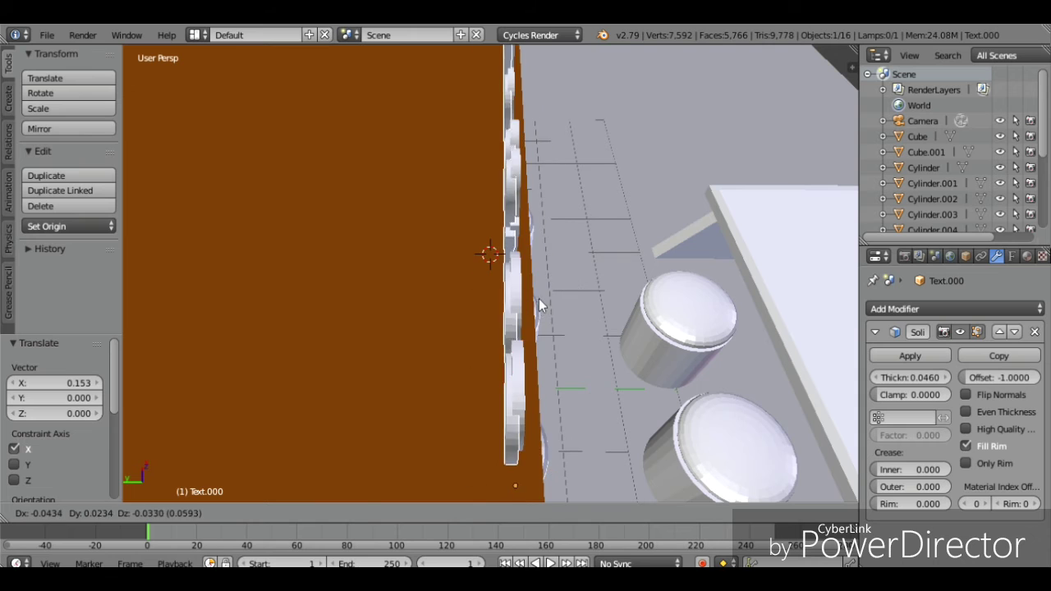
right_click(574, 299)
key(g)
key(y)
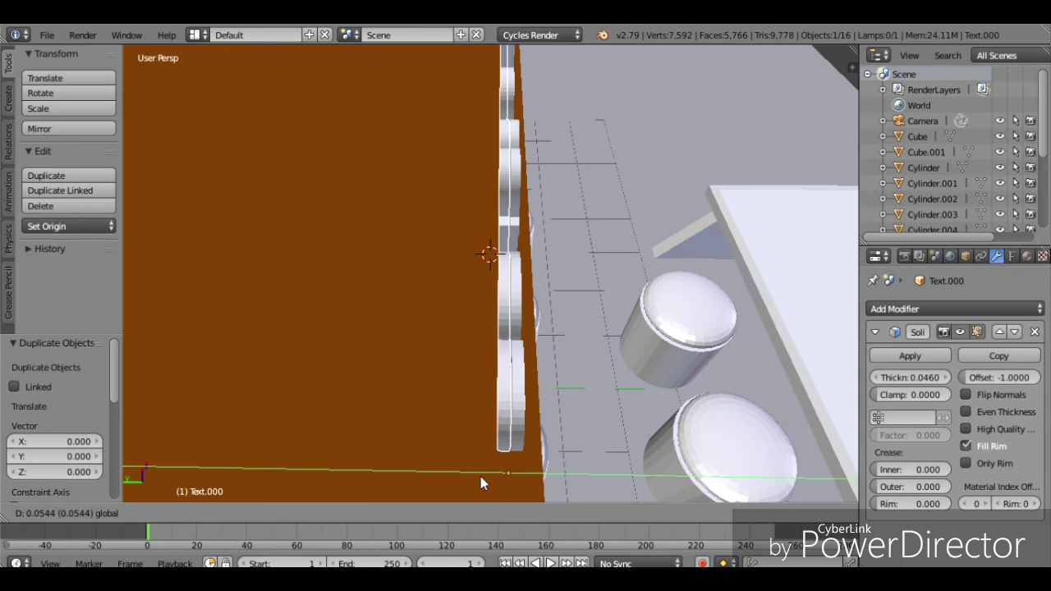
click(481, 476)
Step: Duplicate the second text layer and move the new copy 0.054 along Y to form a third layer
key(shift+d)
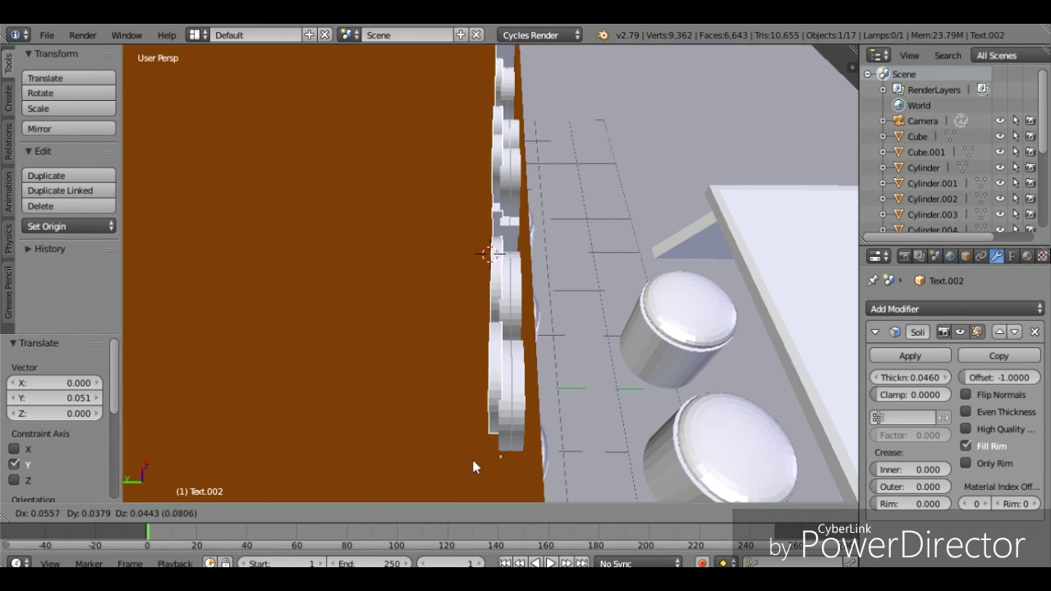
right_click(550, 453)
key(g)
key(y)
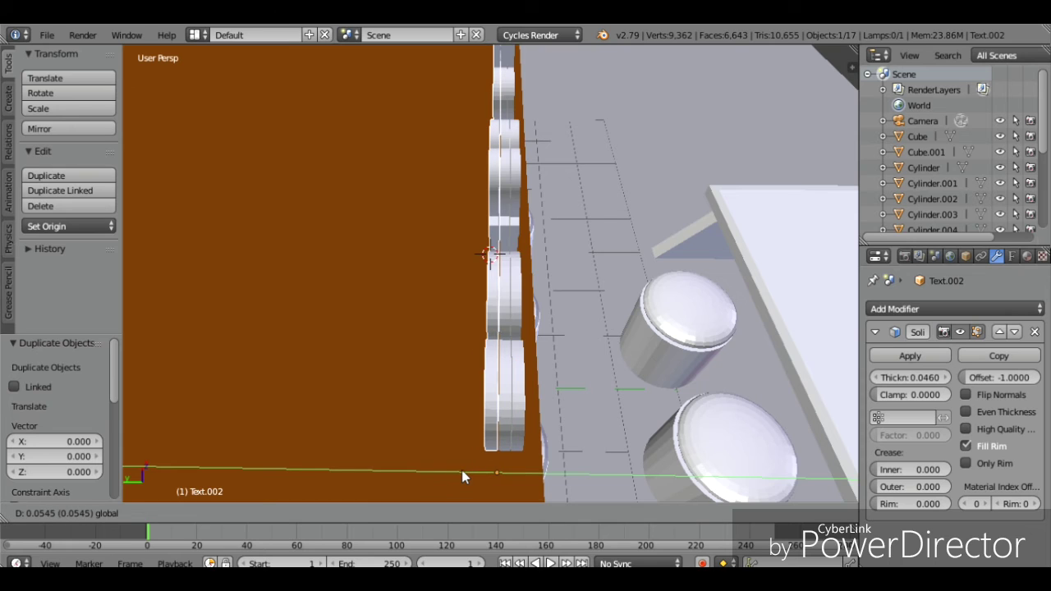
click(462, 470)
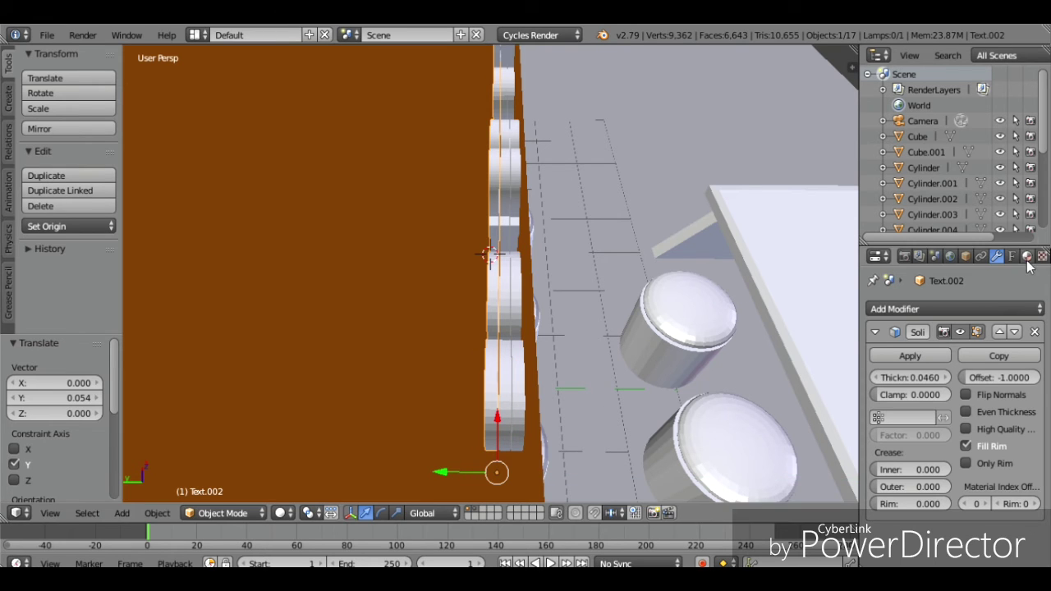
Step: Remove the emission material slot from the front and rear text layers, keeping it on the middle one
click(1026, 258)
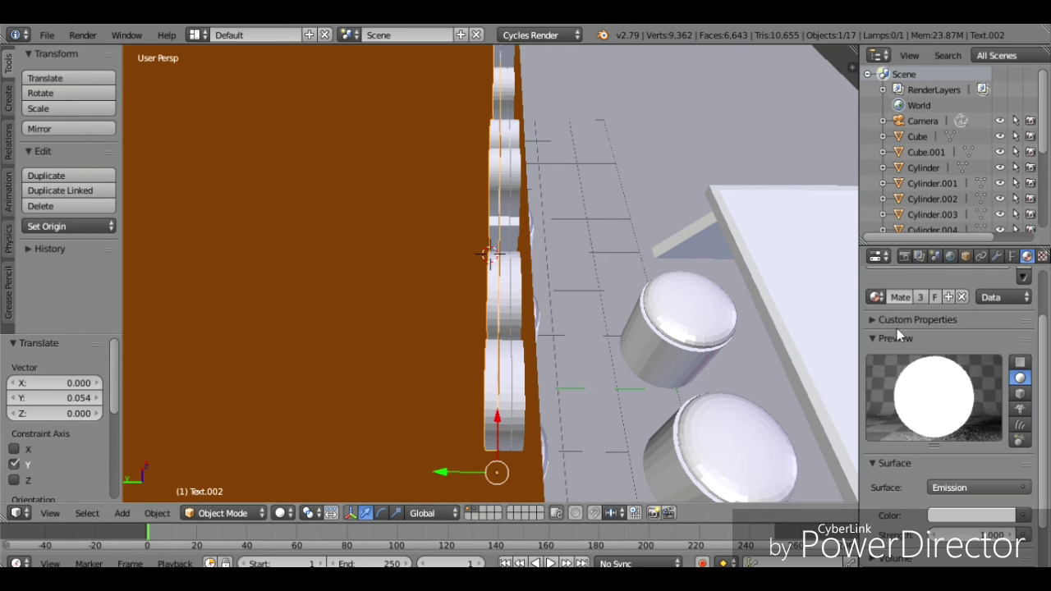
right_click(492, 384)
key(g)
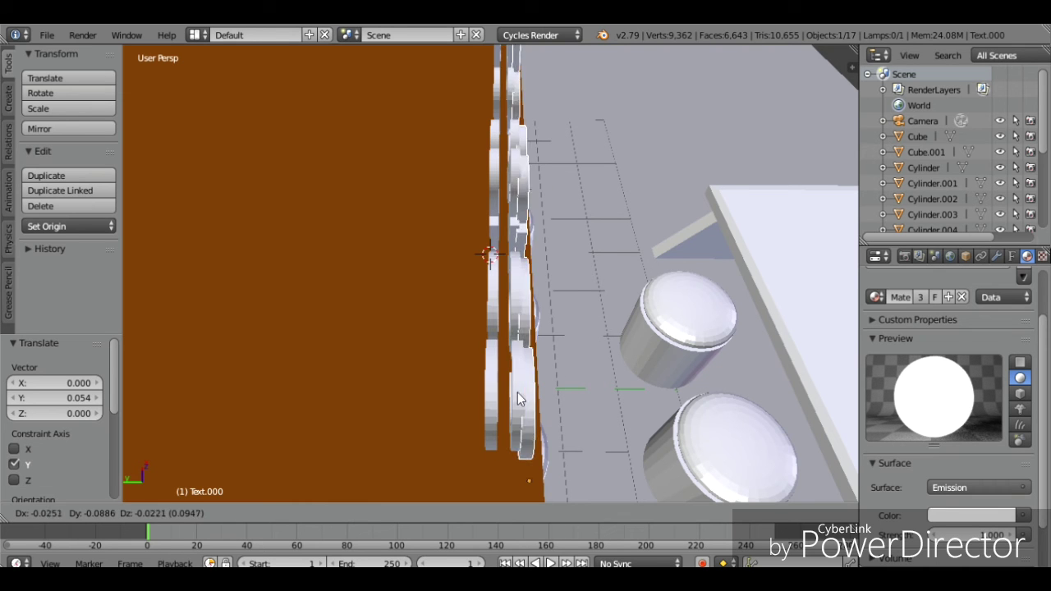
right_click(584, 375)
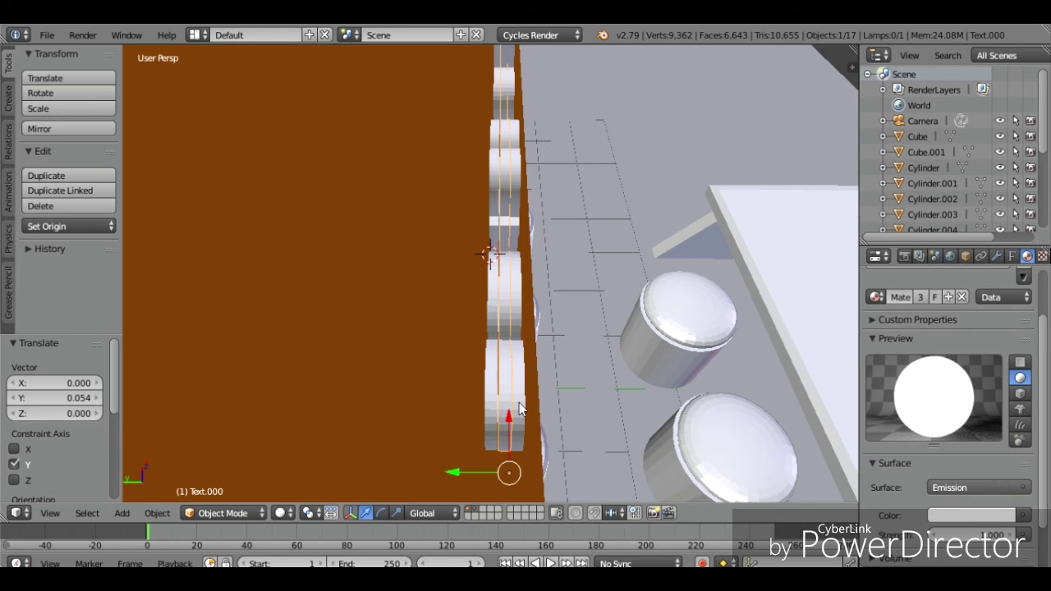
key(shift+f)
key(d)
click(490, 273)
right_click(458, 303)
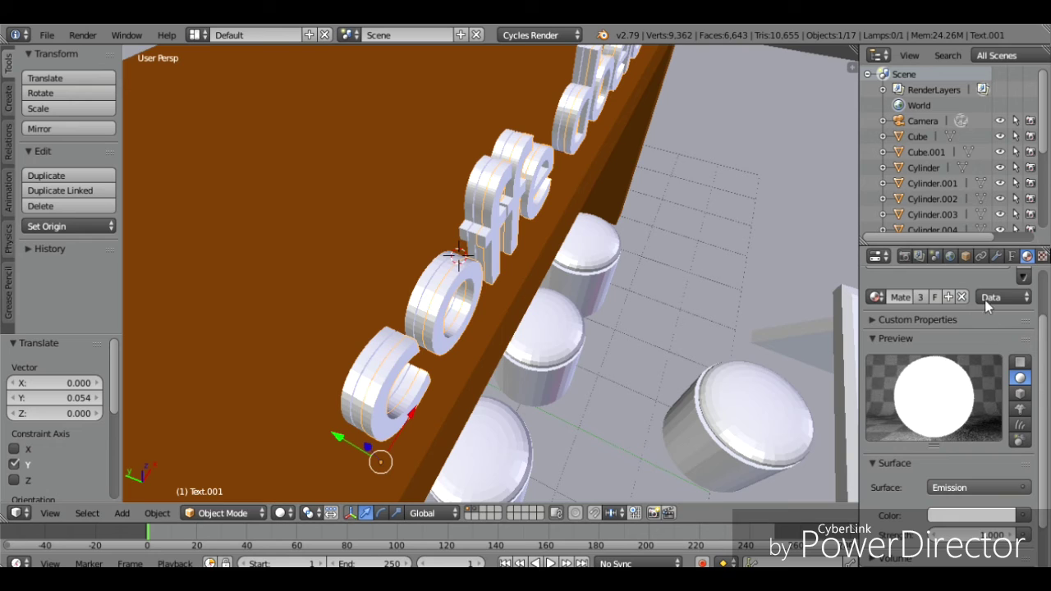
click(1024, 324)
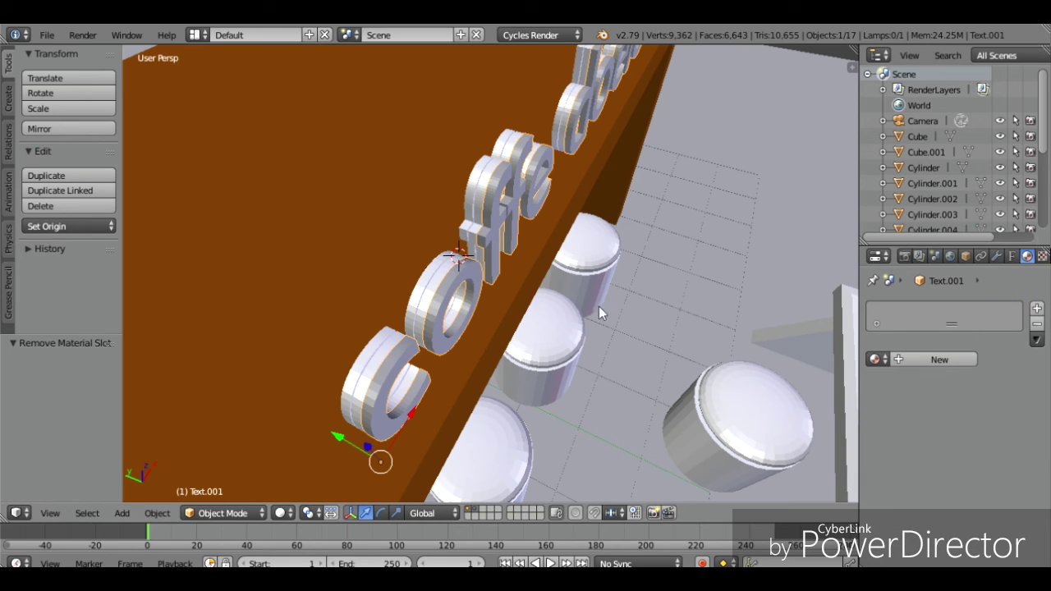
right_click(417, 300)
click(1037, 323)
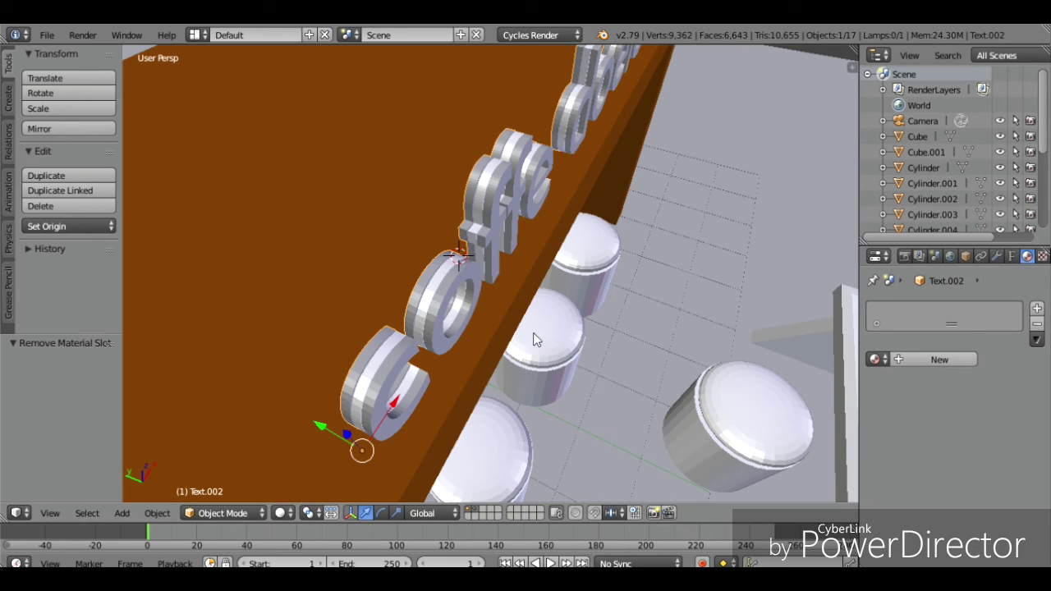
Step: Give the front text layer a new Diffuse BSDF material in a darkened orange
right_click(445, 341)
click(936, 359)
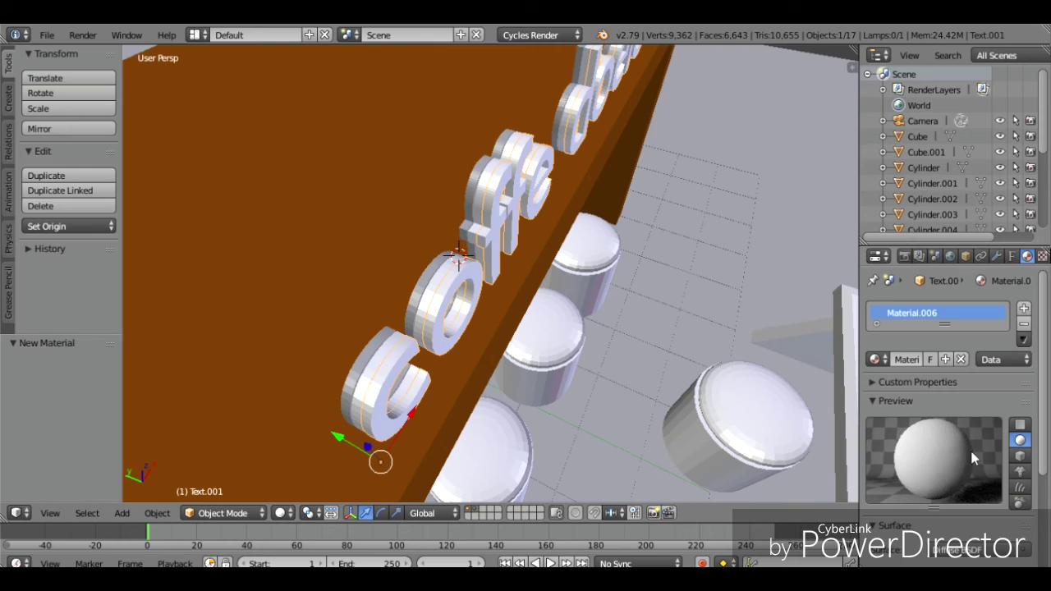
scroll(953, 465, down, 2)
click(979, 437)
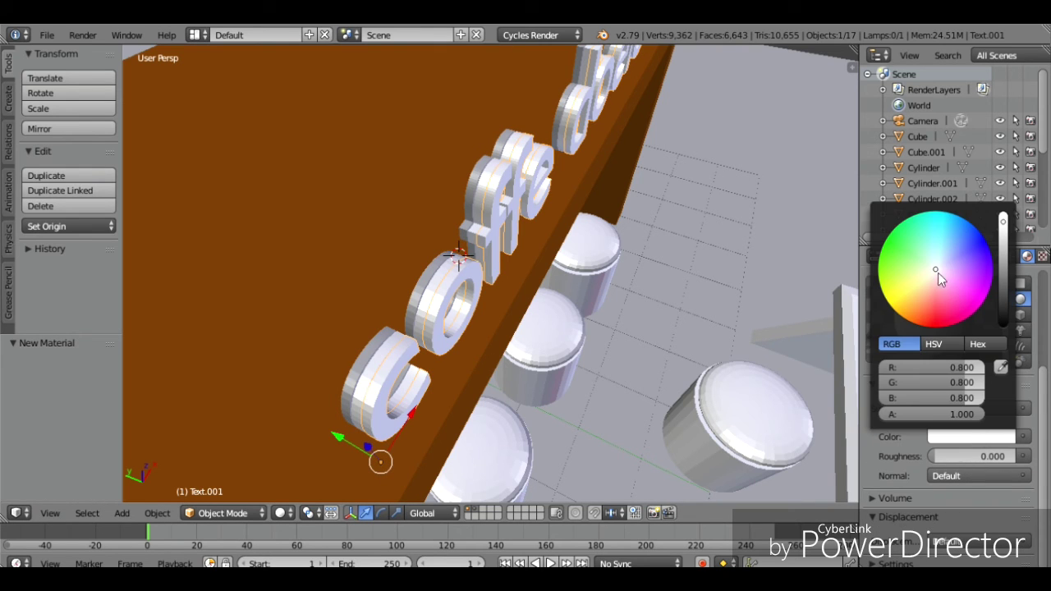
drag(937, 272, 918, 320)
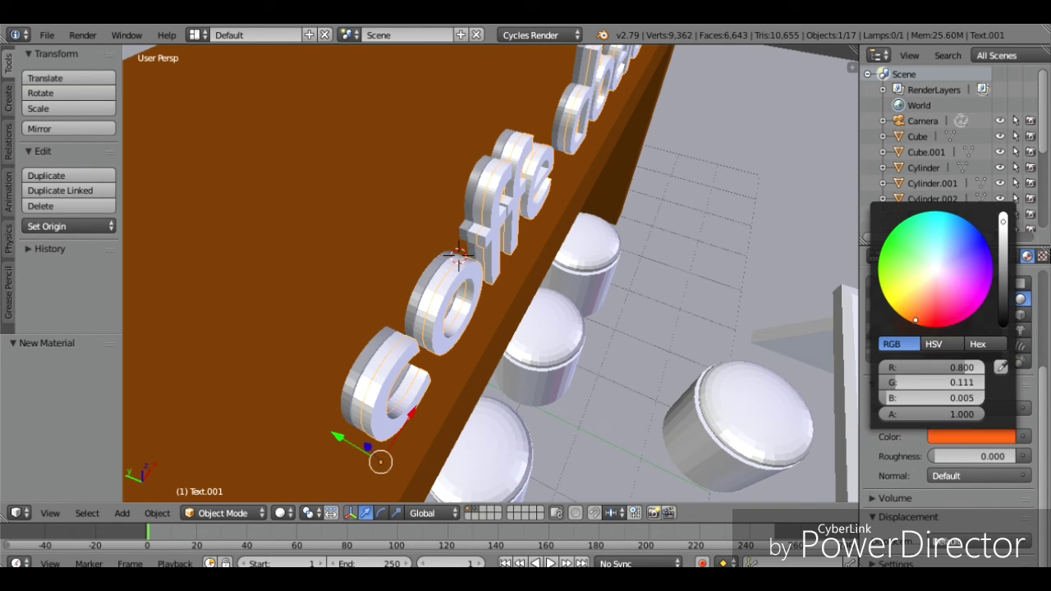
drag(1003, 222, 1002, 247)
Step: Replace the rear text layer with a duplicate of the orange front layer moved 0.090 along Y
right_click(432, 279)
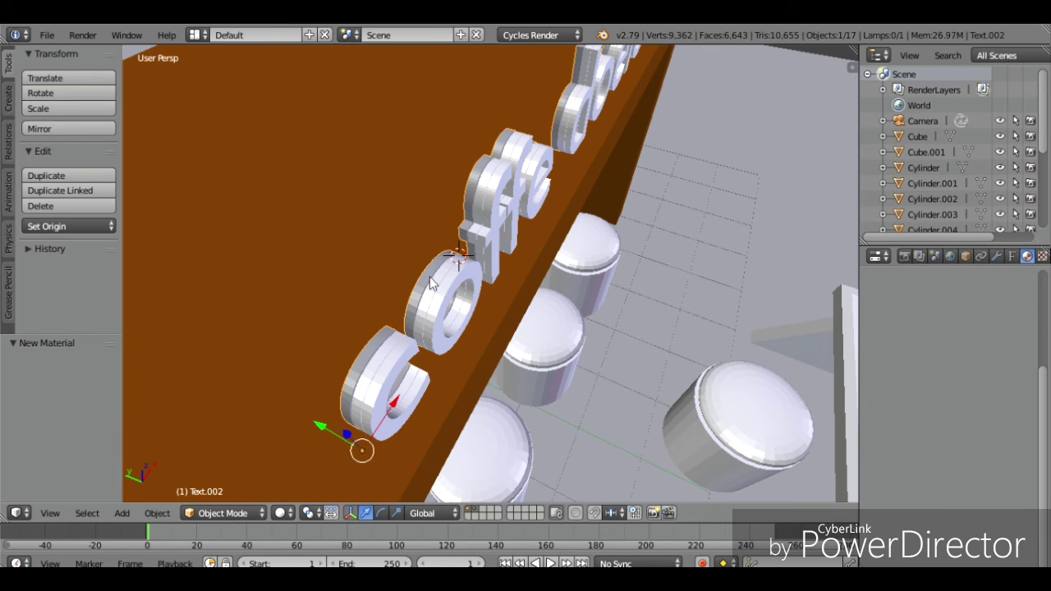
key(x)
click(429, 278)
right_click(444, 302)
key(shift+d)
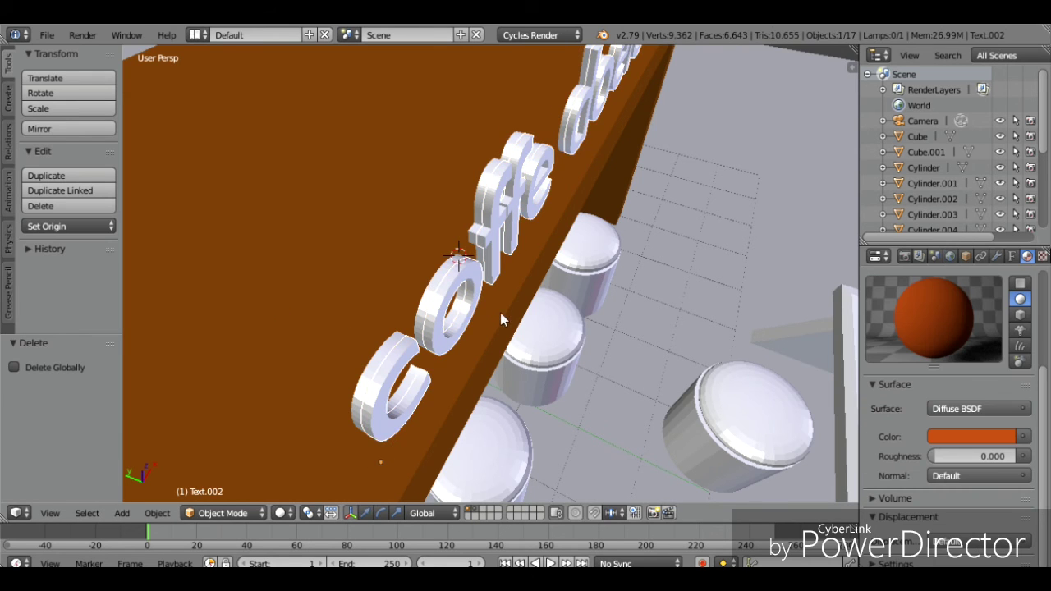
key(shift+d)
key(y)
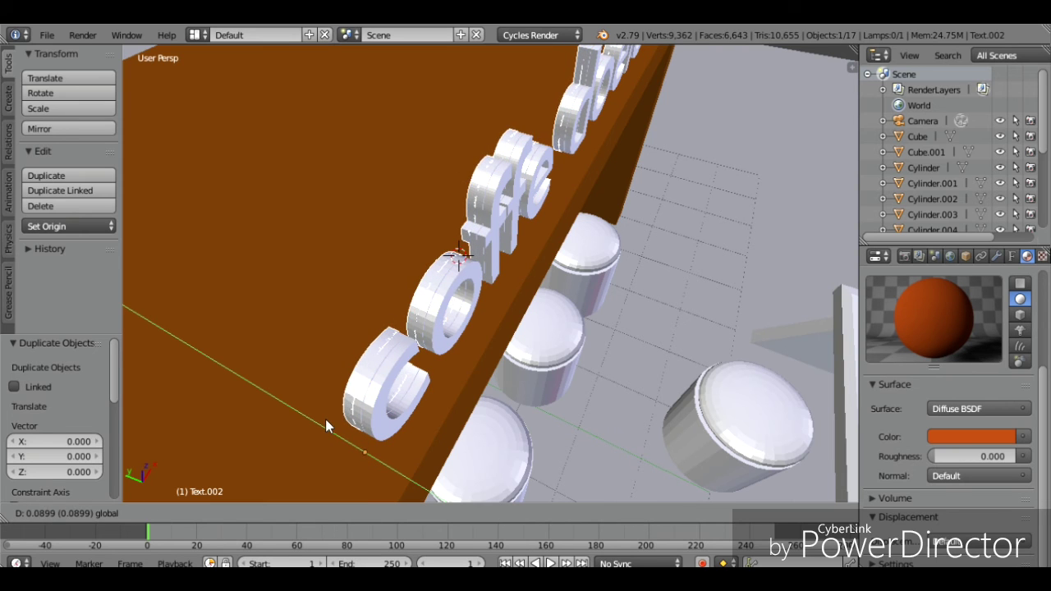
click(326, 419)
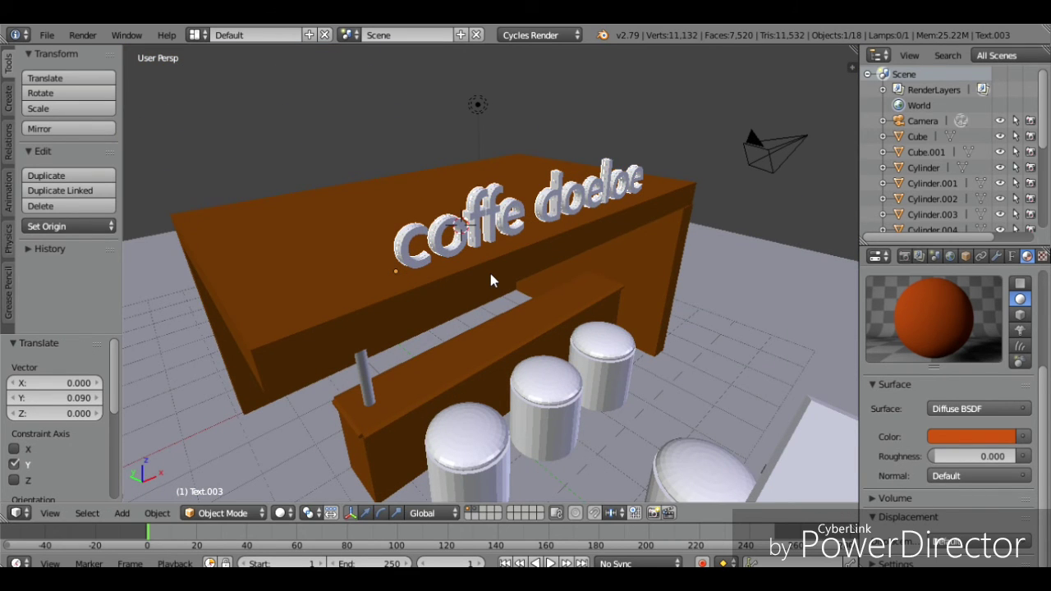
Step: Undo the extra sign text duplicate and preview the layered sign in rendered shading
click(490, 273)
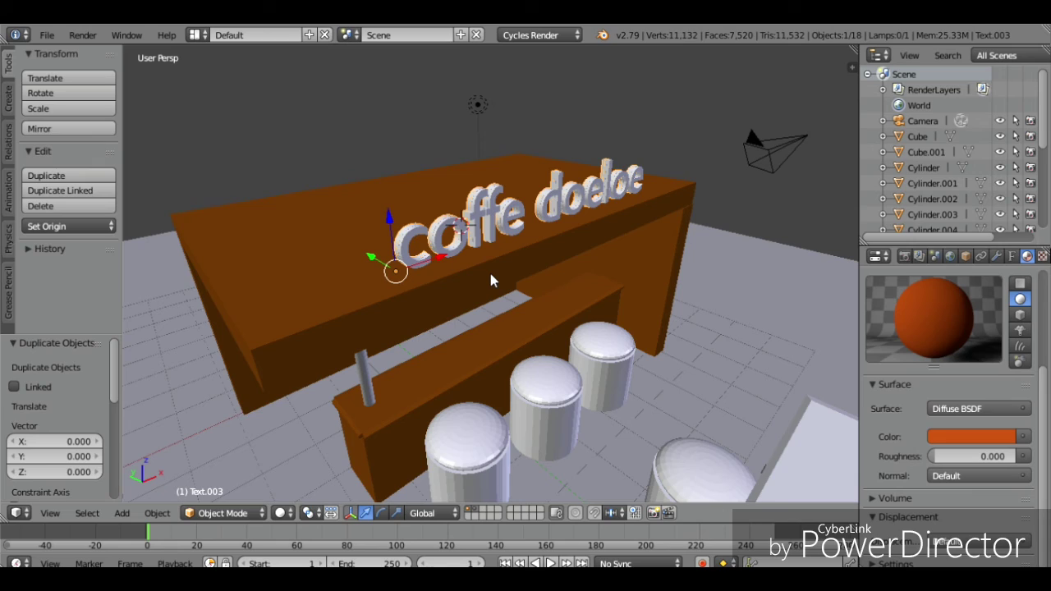
key(ctrl+z)
key(shift+z)
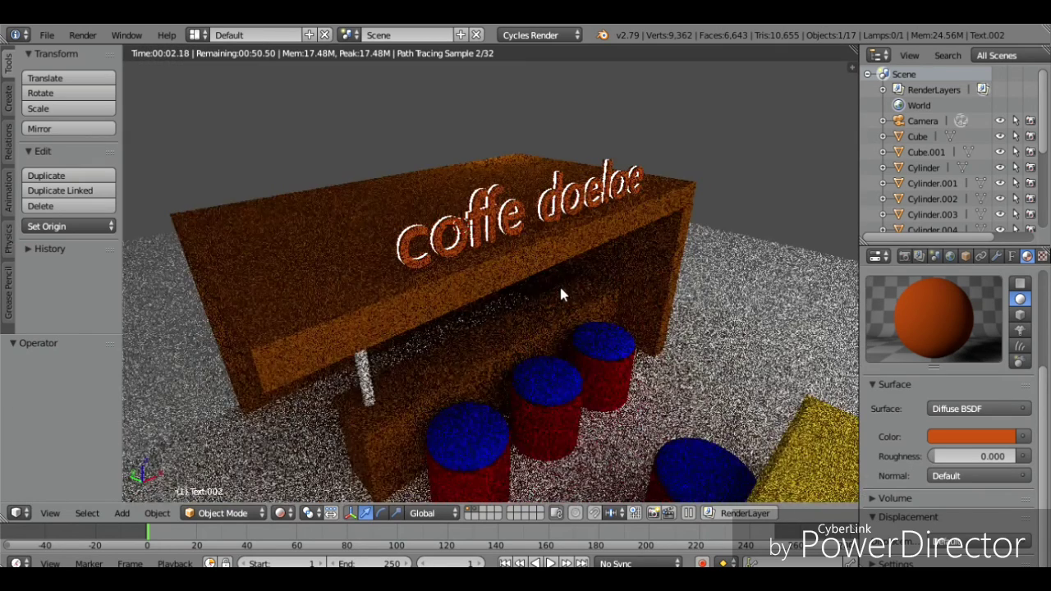
scroll(580, 179, down, 4)
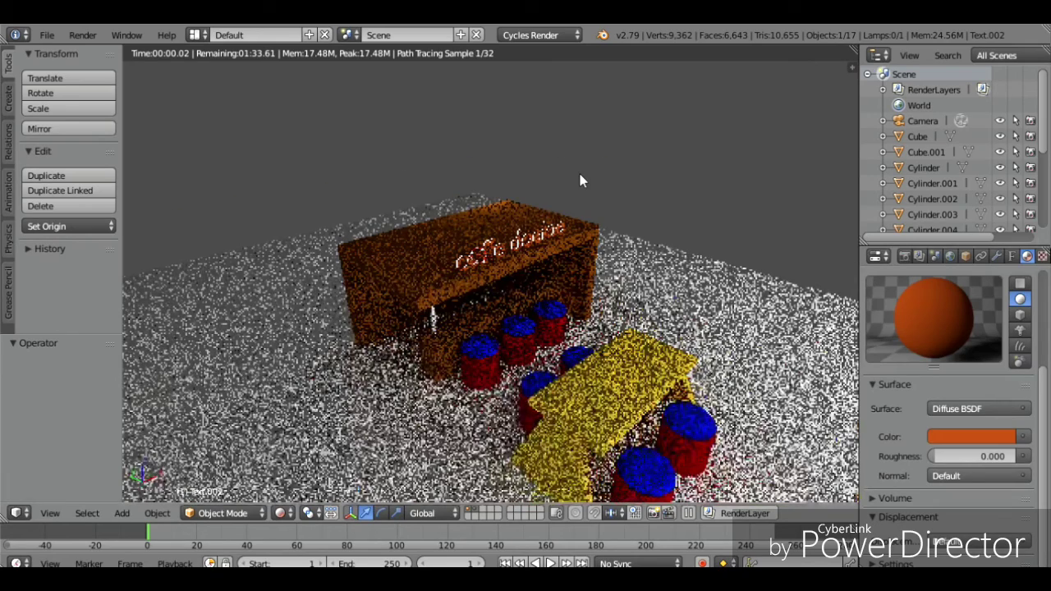
key(shift+z)
Step: Select the large emissive light plane and move it -0.602 along Y
key(shift+f)
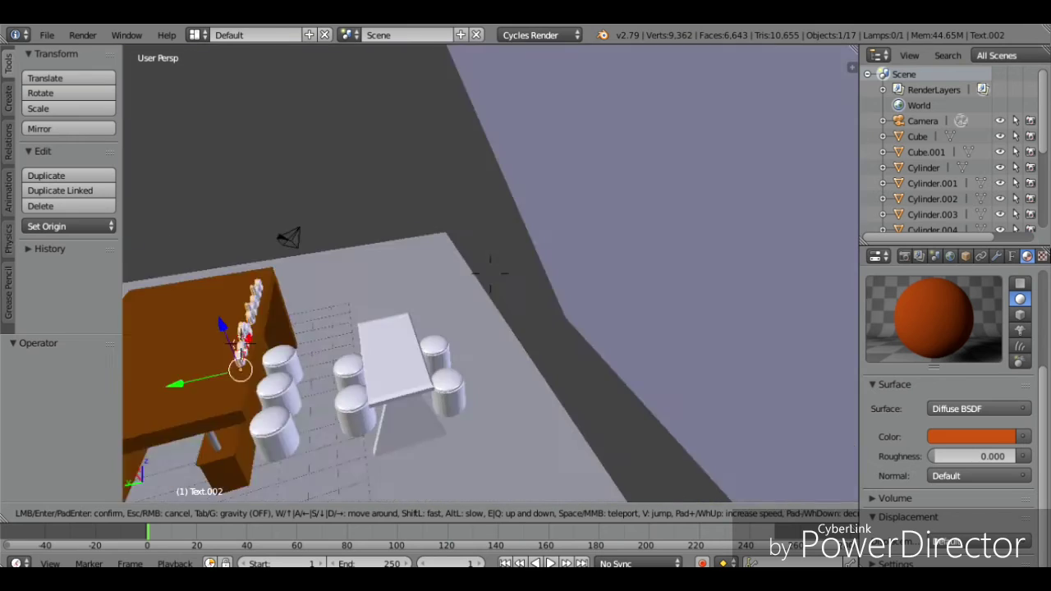
click(546, 257)
right_click(548, 261)
drag(552, 290, 586, 293)
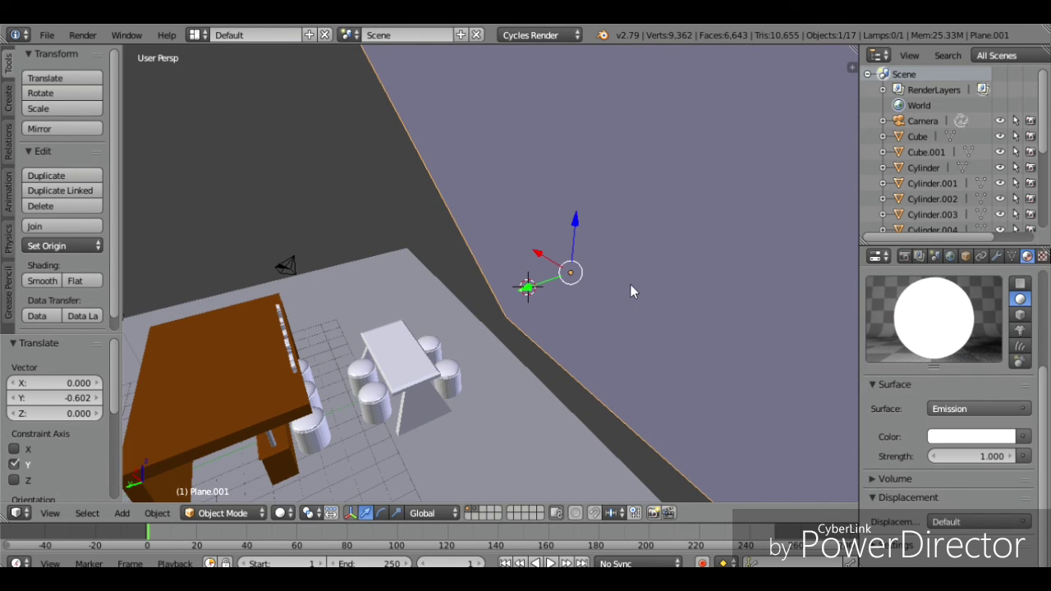
Step: Duplicate the emissive plane in place, rotate the copy about Z and move it 36.322 along X
key(shift+d)
right_click(602, 283)
key(r)
key(z)
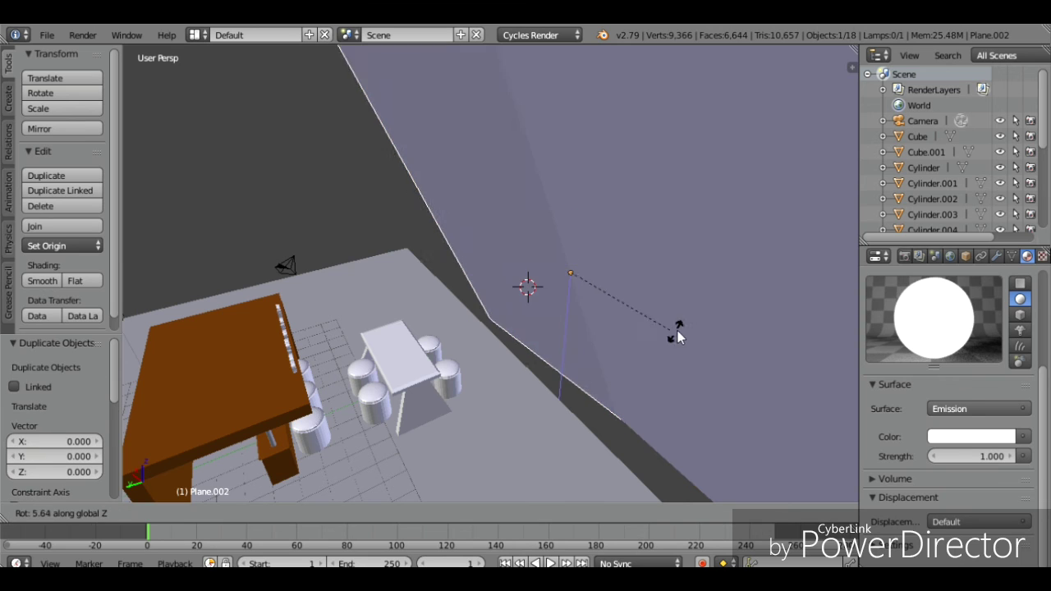
click(654, 310)
drag(542, 258, 330, 178)
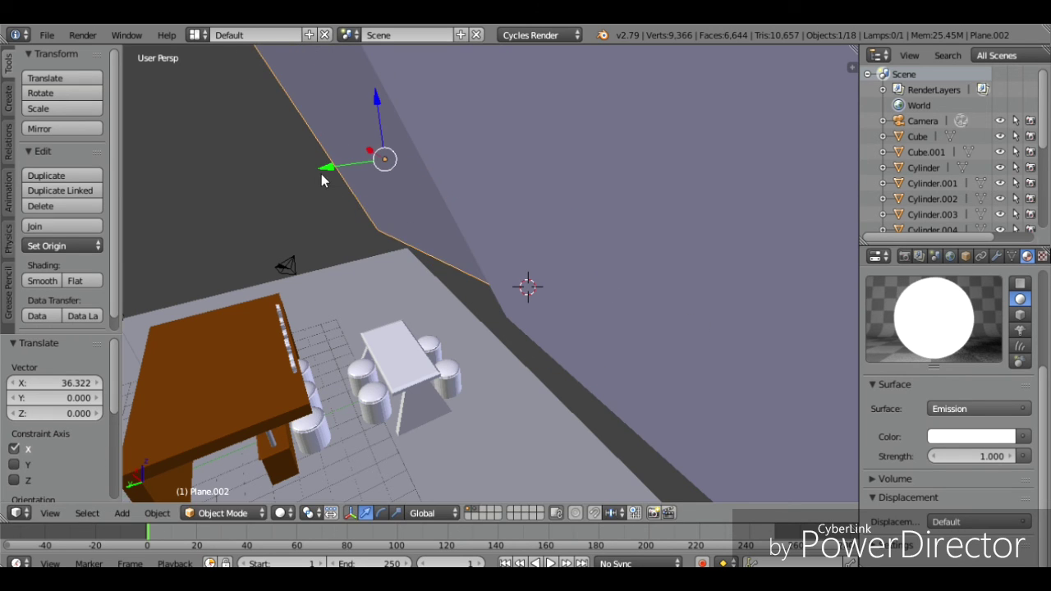
Step: Rotate the duplicated plane 35.4° about Z, then shift it -6.309 along X and 2.893 along Y
key(r)
key(z)
click(749, 188)
key(g)
key(y)
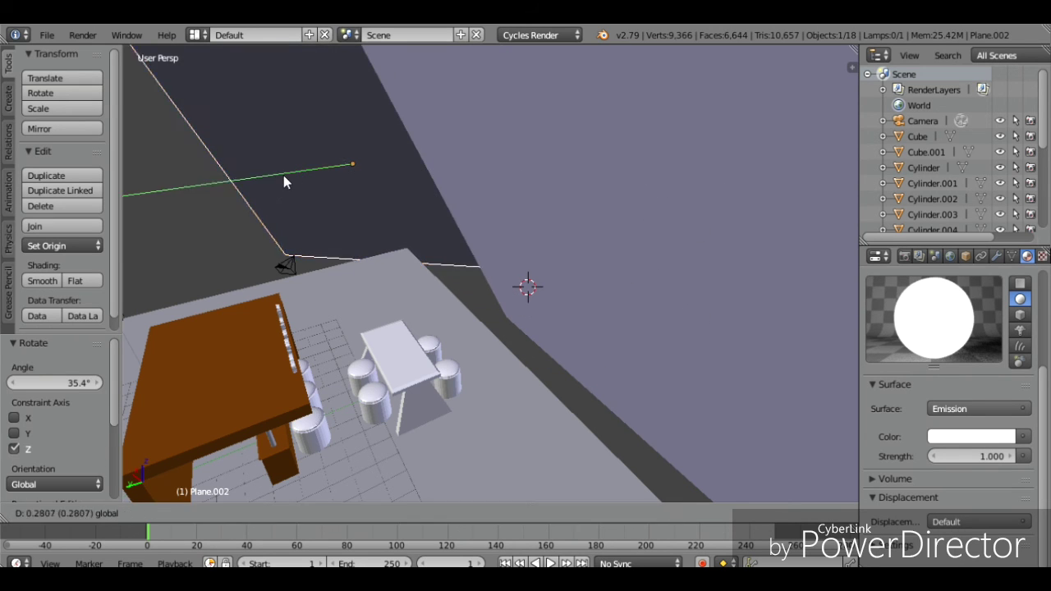
click(283, 176)
key(g)
key(x)
click(281, 191)
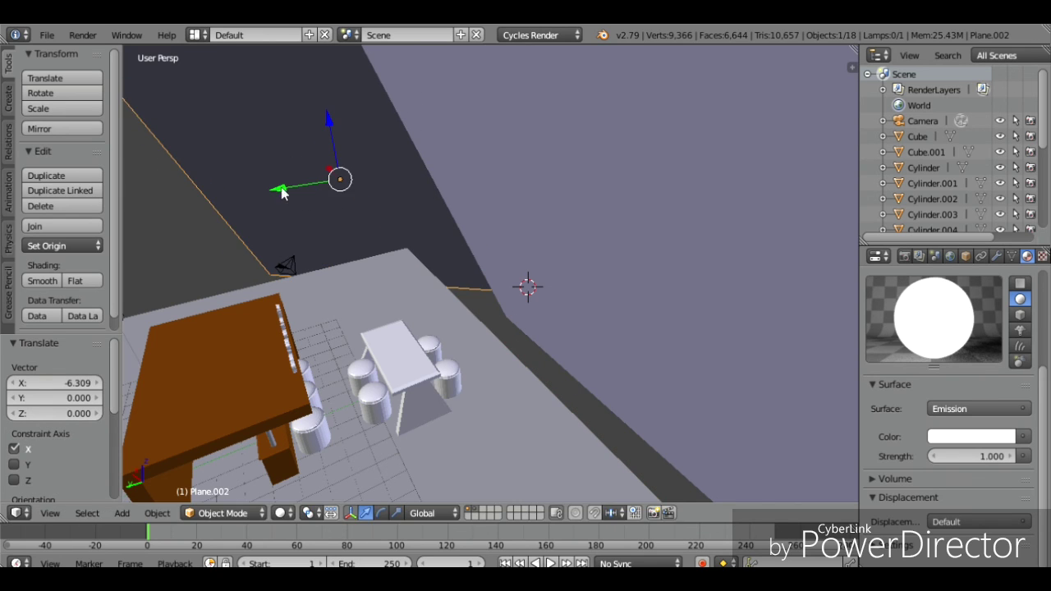
drag(281, 192, 251, 196)
Step: Change the light planes' emission colour to yellow and preview the kiosk scene in rendered shading
click(954, 437)
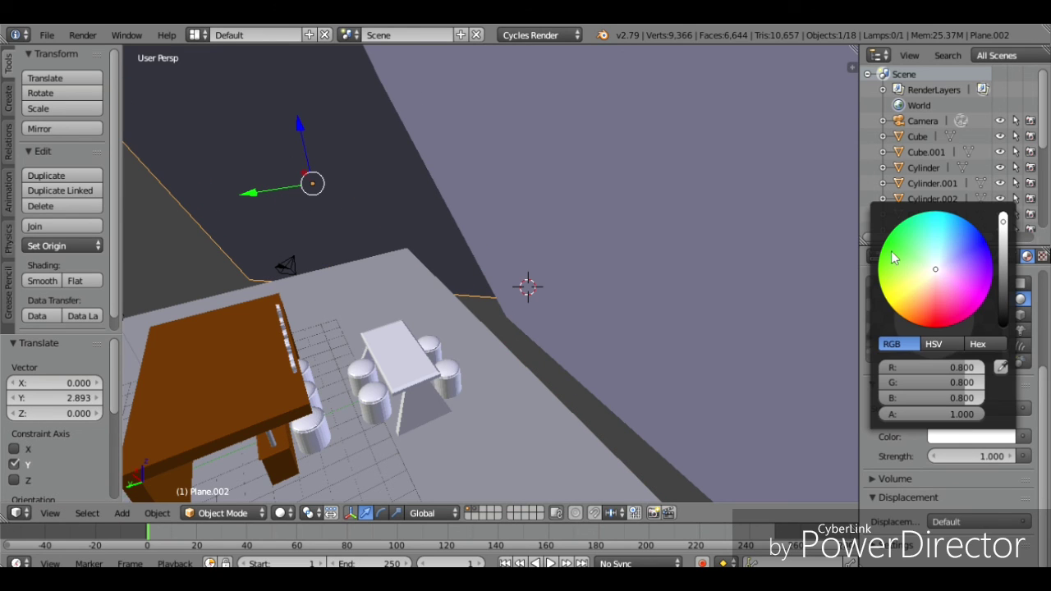
mouse_move(916, 279)
mouse_down()
mouse_move(909, 307)
mouse_move(897, 294)
mouse_up()
key(shift+f)
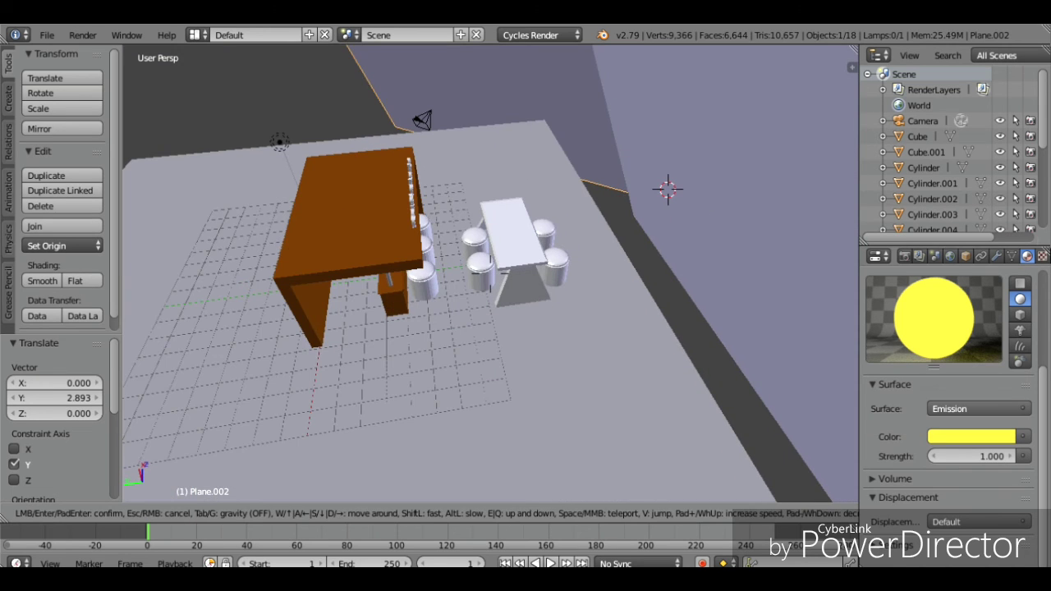
click(490, 274)
key(shift+z)
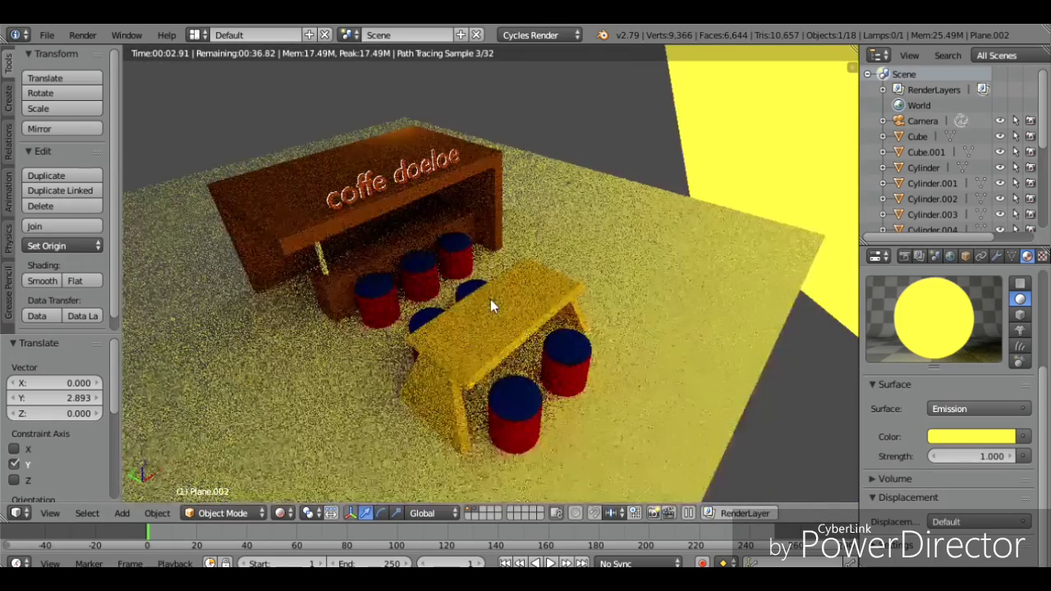
key(shift+z)
key(shift+f)
click(490, 287)
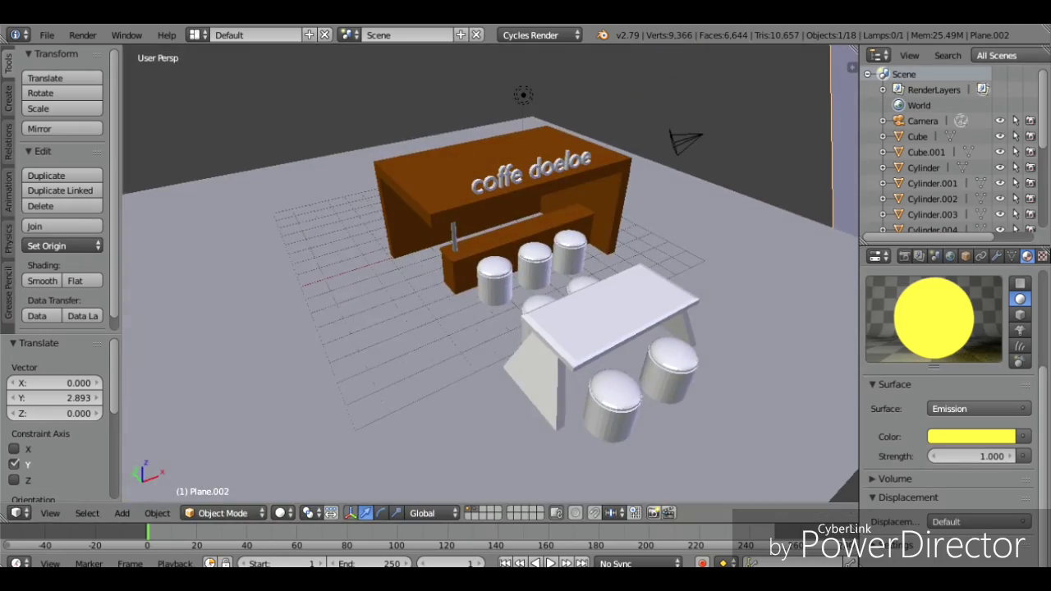